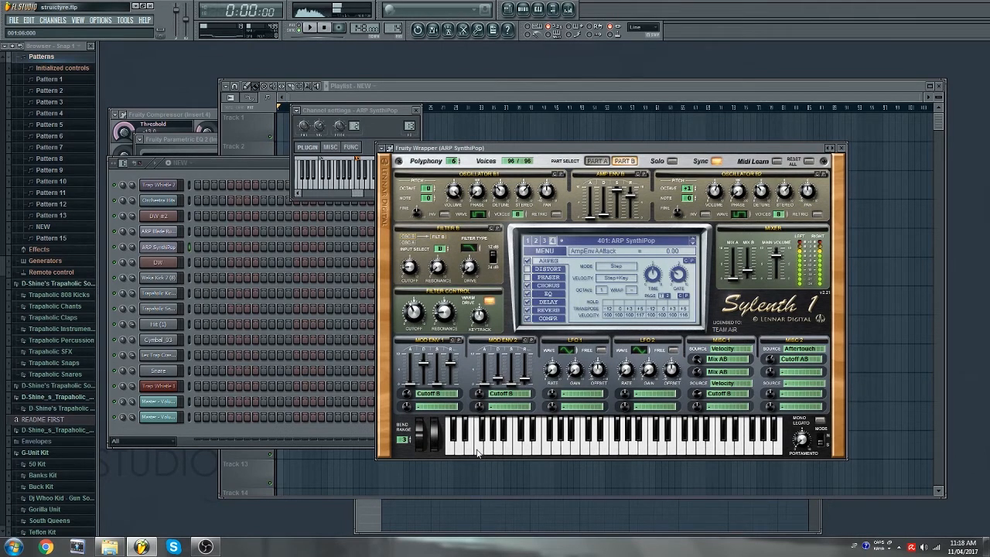
# - Audition the DW bass and the kick, snare, hat, cymbal and crash channels to review the available sounds
pyautogui.click(171, 264)
pyautogui.moveTo(177, 229); pyautogui.dragTo(445, 164)
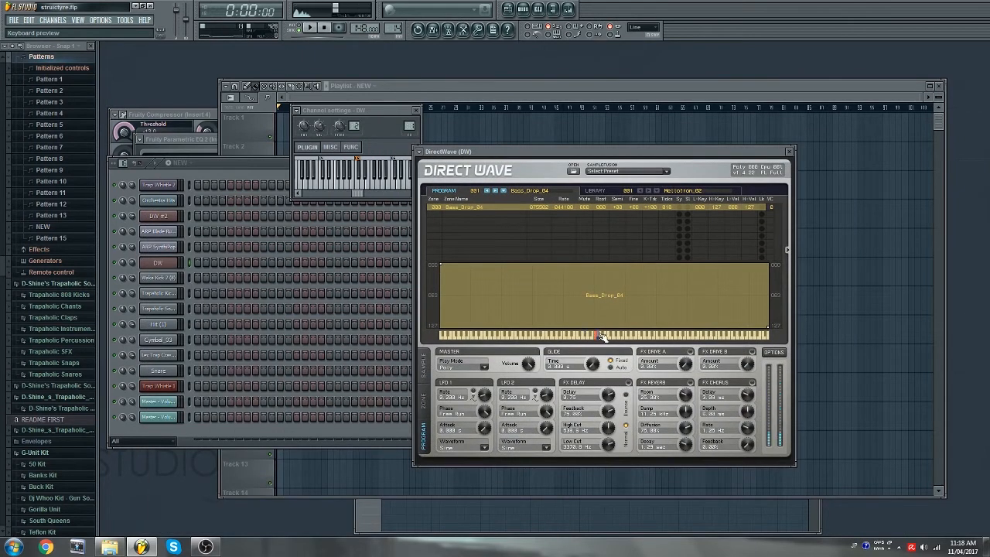
pyautogui.click(168, 279)
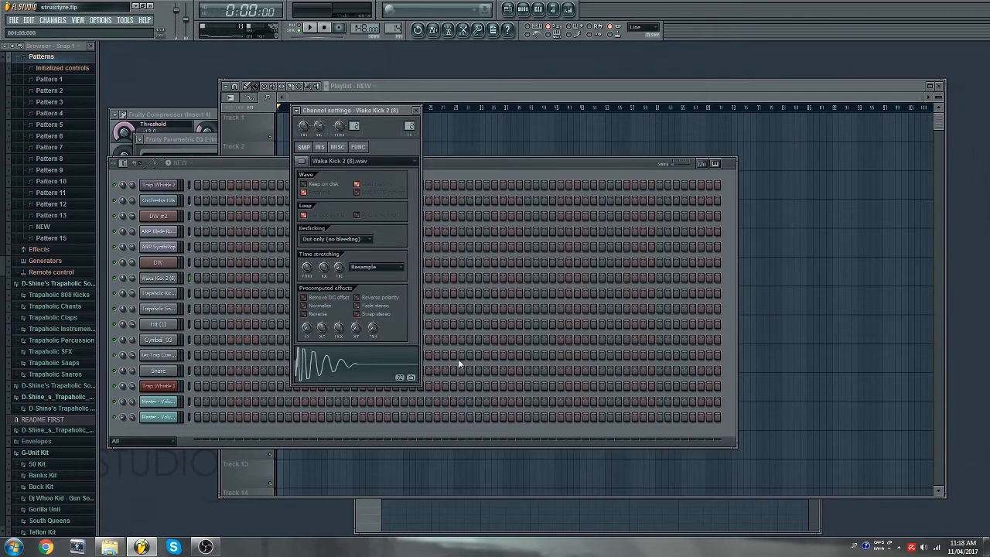
pyautogui.click(159, 309)
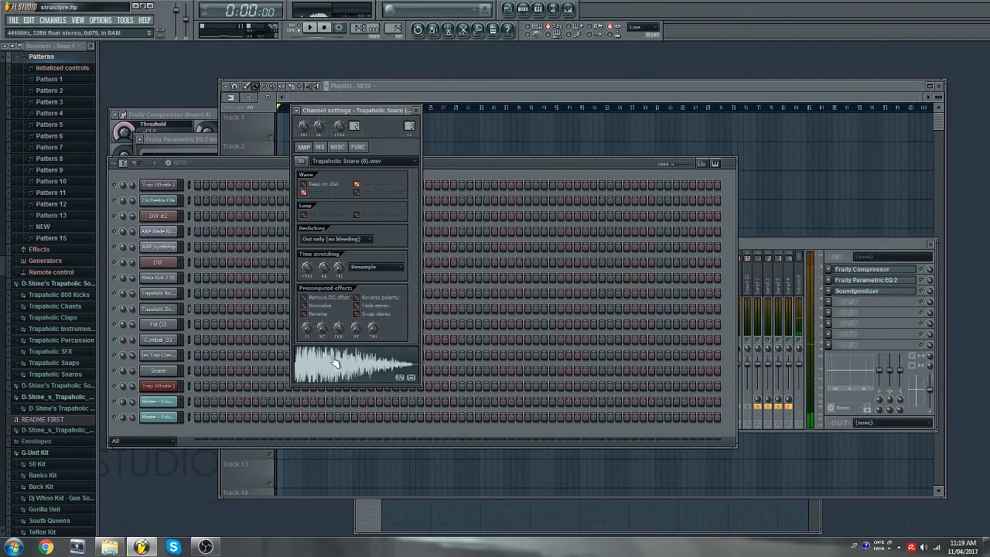
pyautogui.click(160, 325)
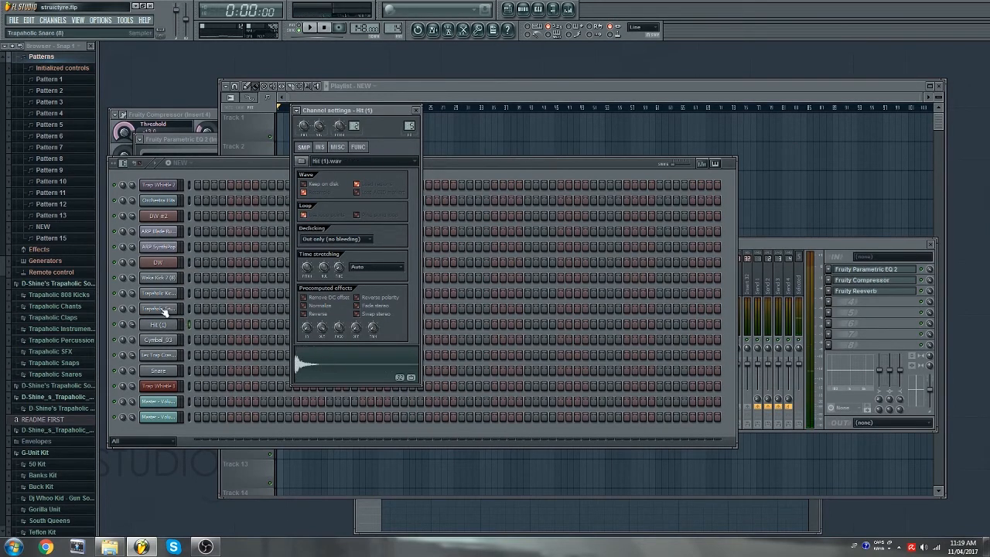
pyautogui.click(169, 343)
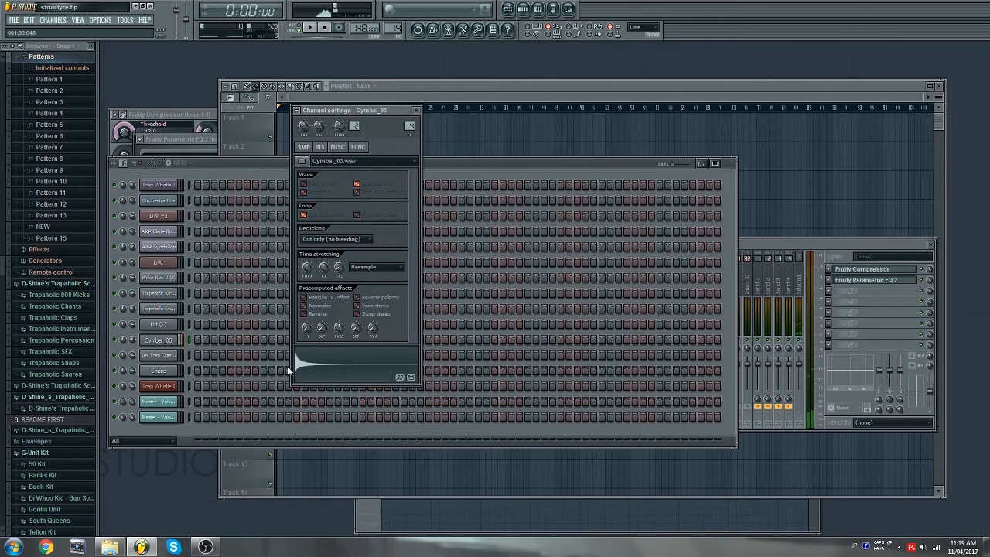
pyautogui.press('Down')
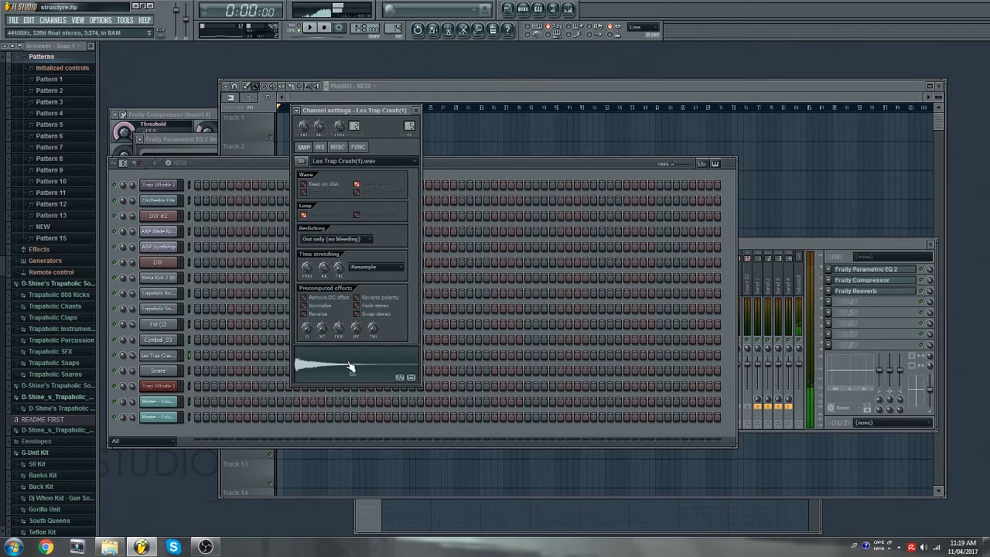
pyautogui.press('Down')
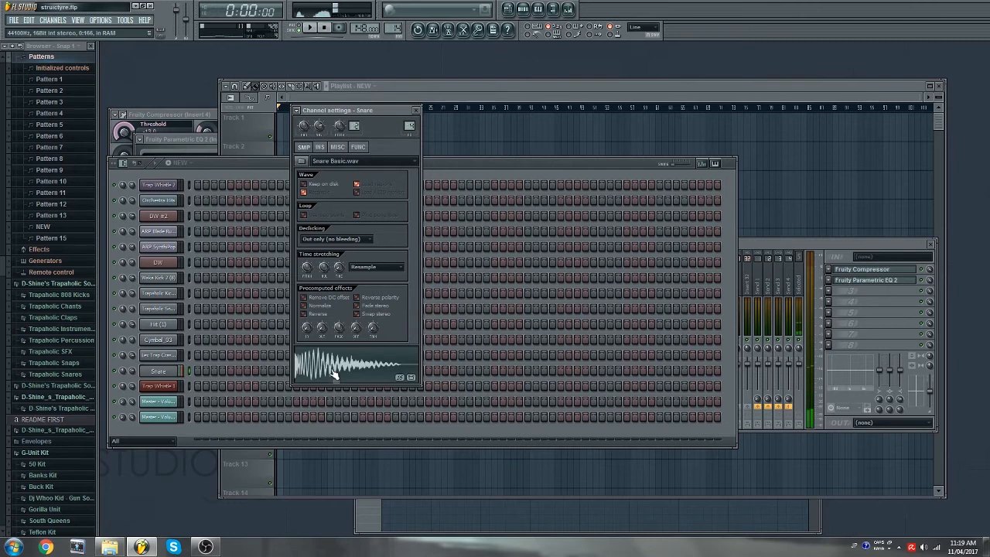
# - Delete the Snare channel and the two Master volume channels from the channel rack
pyautogui.rightClick(170, 374)
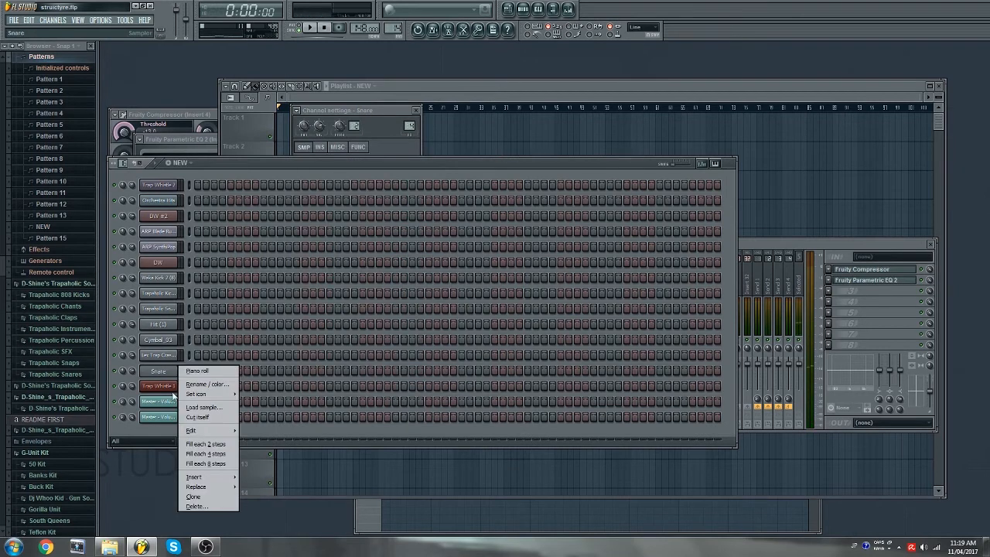
pyautogui.click(194, 507)
pyautogui.click(546, 310)
# - Fill every fourth step of the Hit (1) channel and bring up its sample settings
pyautogui.rightClick(167, 325)
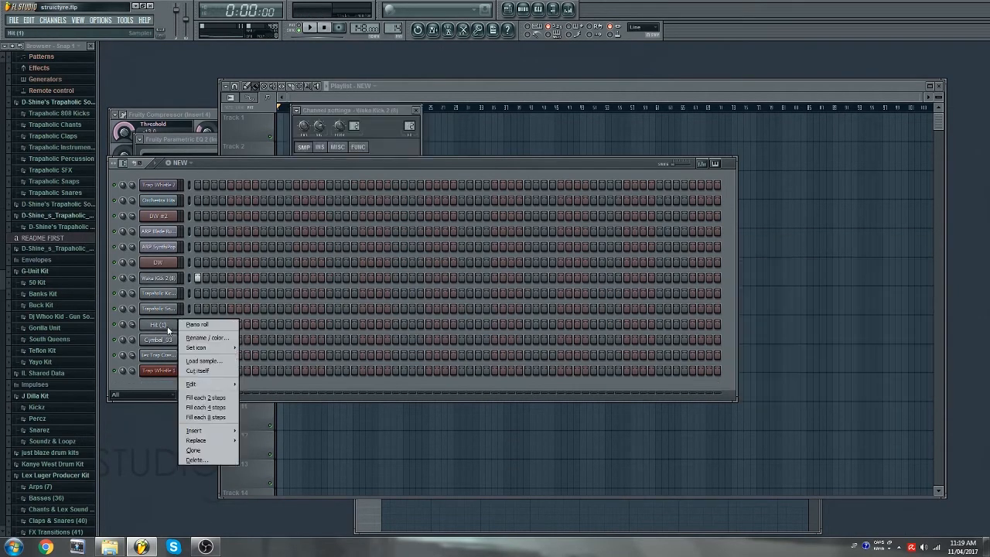
pyautogui.click(197, 407)
pyautogui.click(167, 325)
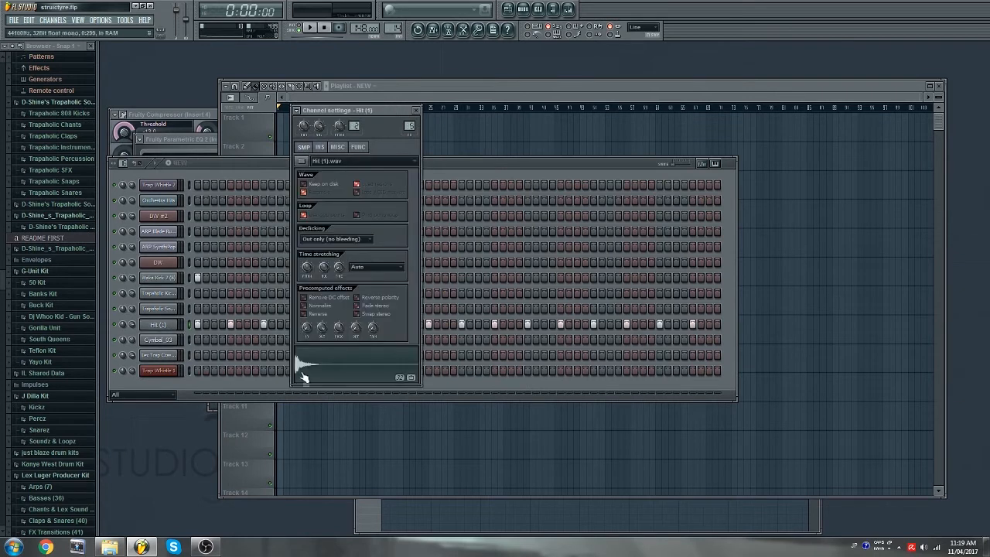
# - Program the Waka Kick 2 (8) rhythm across the 64 steps, with Trapaholic Snare hits on steps 9, 25, 41 and 57
pyautogui.click(252, 219)
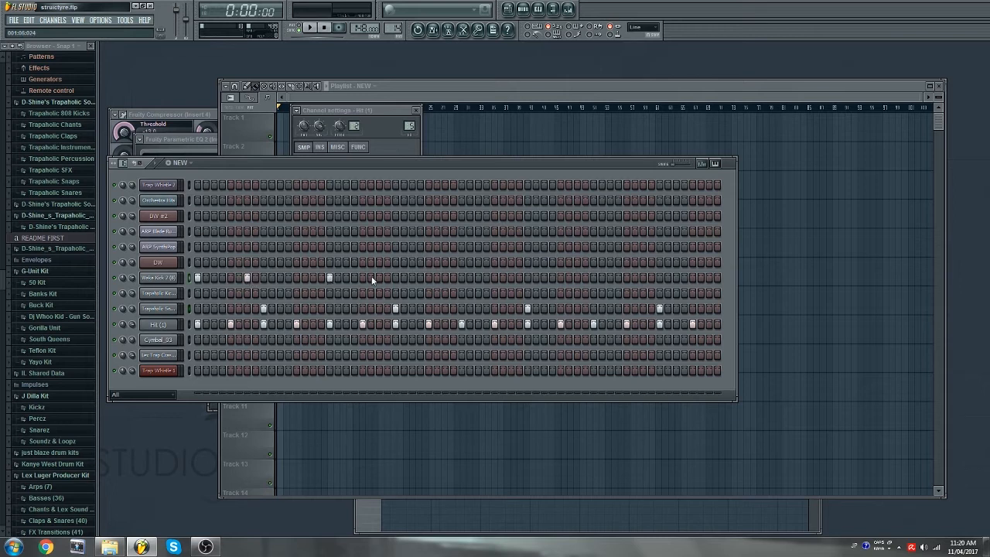
pyautogui.click(511, 278)
pyautogui.click(609, 277)
pyautogui.click(627, 277)
pyautogui.click(593, 278)
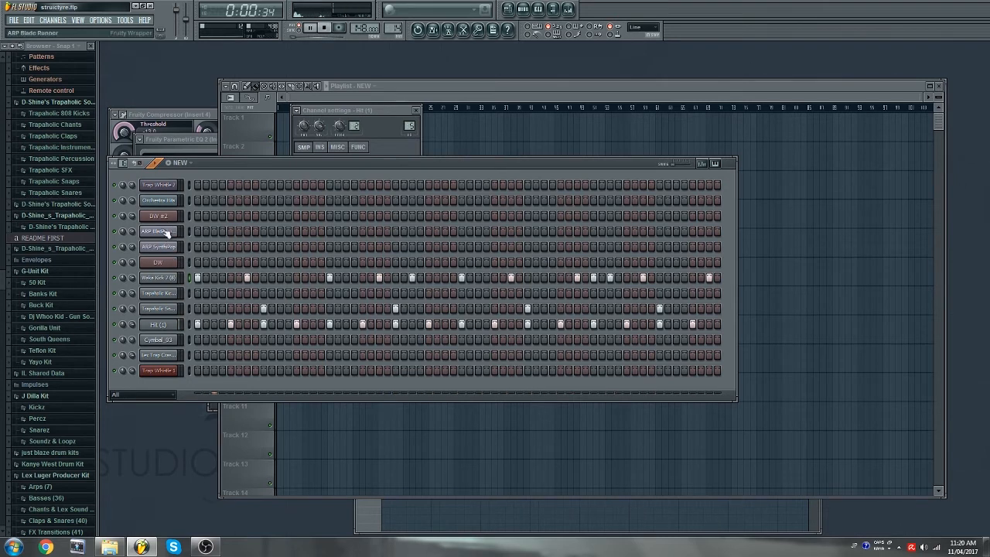
# - Audition bass notes of the DW channel in DirectWave and look at its empty piano roll
pyautogui.click(166, 261)
pyautogui.click(593, 335)
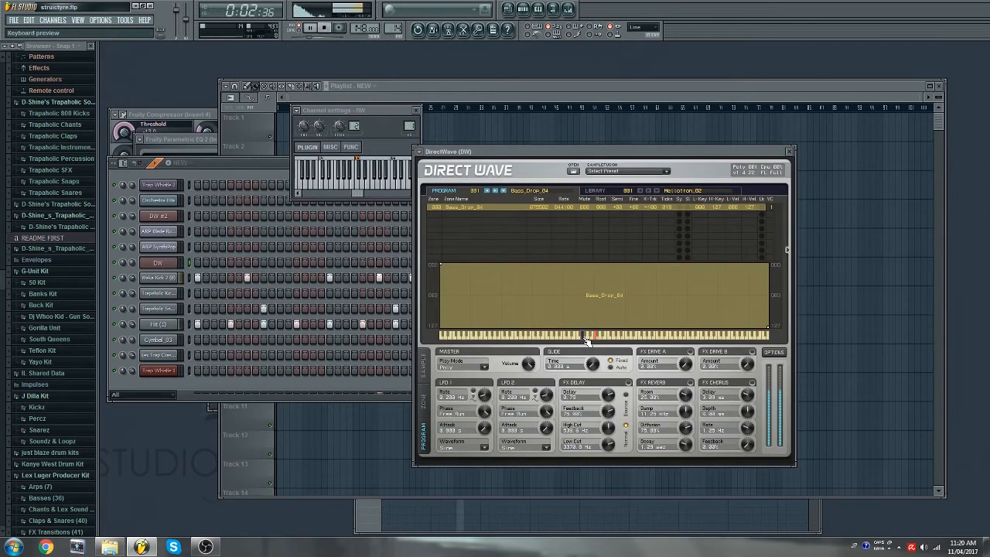
pyautogui.click(594, 335)
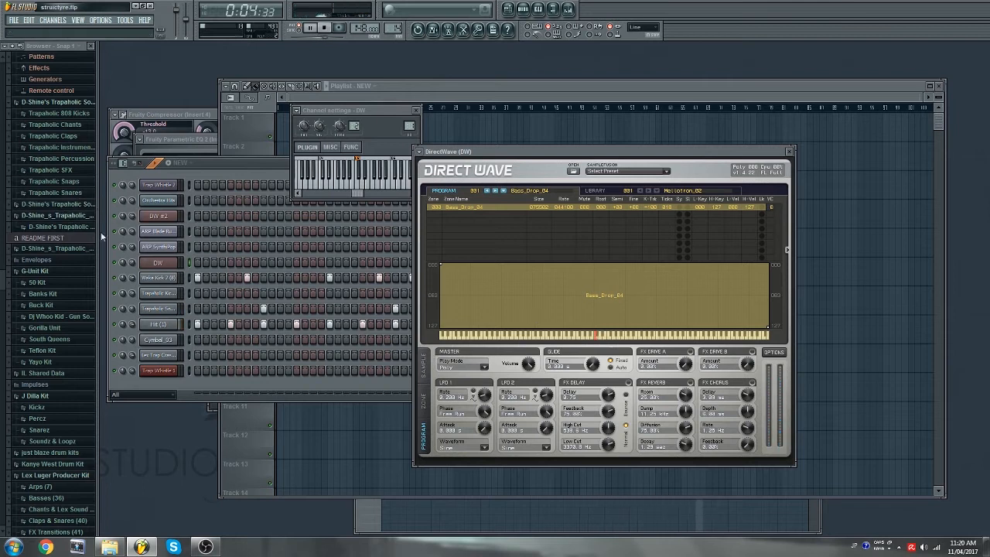
pyautogui.rightClick(163, 264)
pyautogui.click(197, 263)
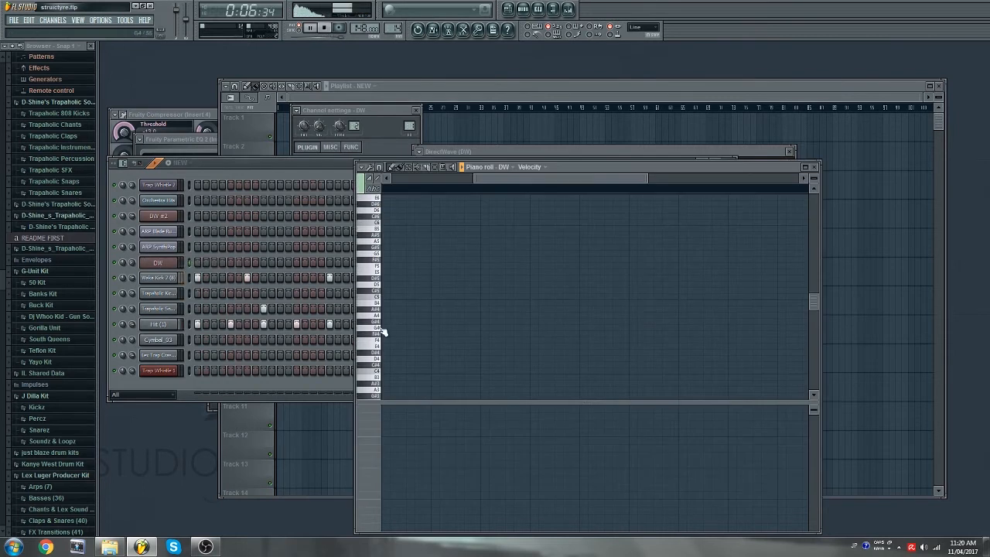
# - Program DW bass hits on steps 1, 7, 17, 23, 27, 33, 39, 47, 55 and 63, following the kick
pyautogui.click(197, 263)
pyautogui.click(247, 263)
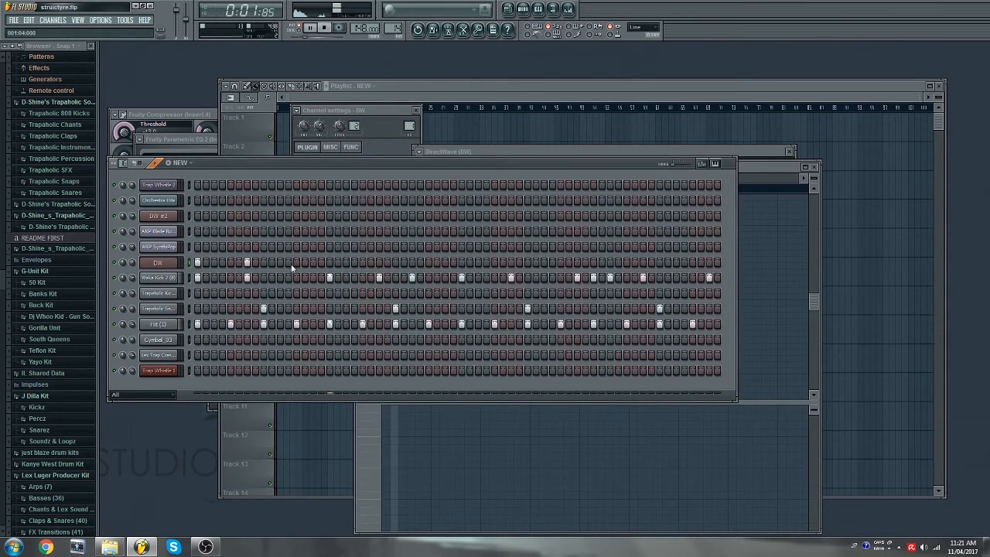
pyautogui.click(329, 263)
pyautogui.click(379, 263)
pyautogui.click(412, 263)
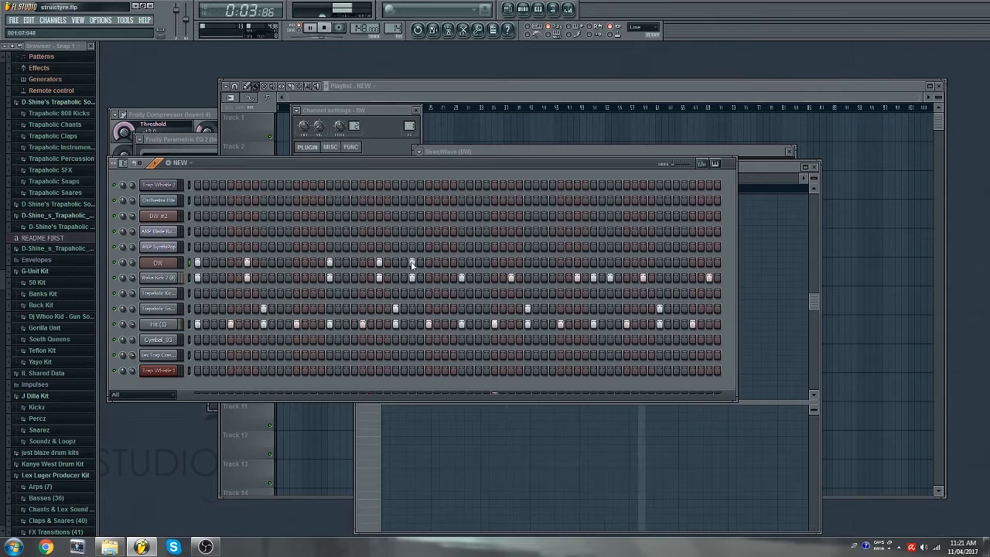
pyautogui.click(461, 263)
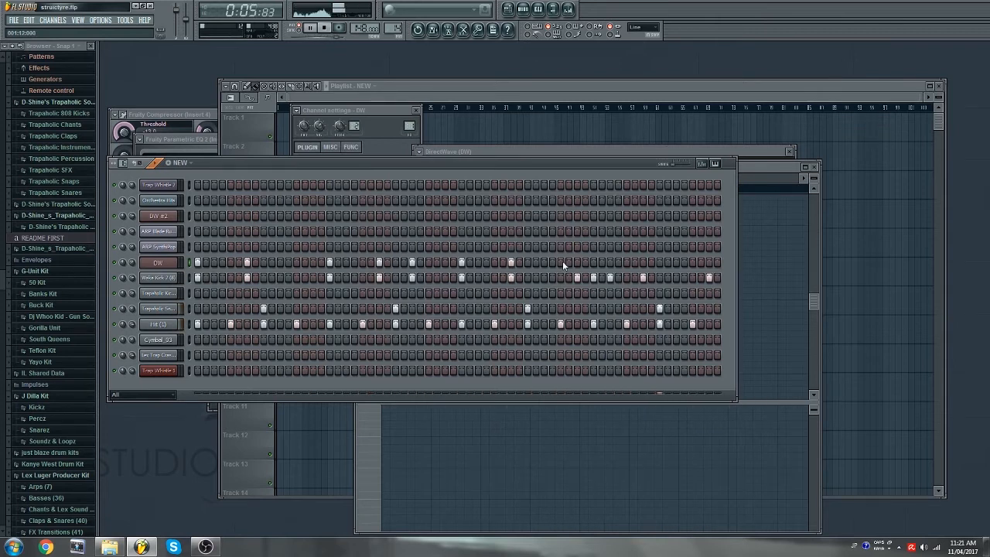
pyautogui.click(708, 262)
# - Convert the DW steps to piano roll notes and raise the second-to-last note to F#5
pyautogui.rightClick(165, 267)
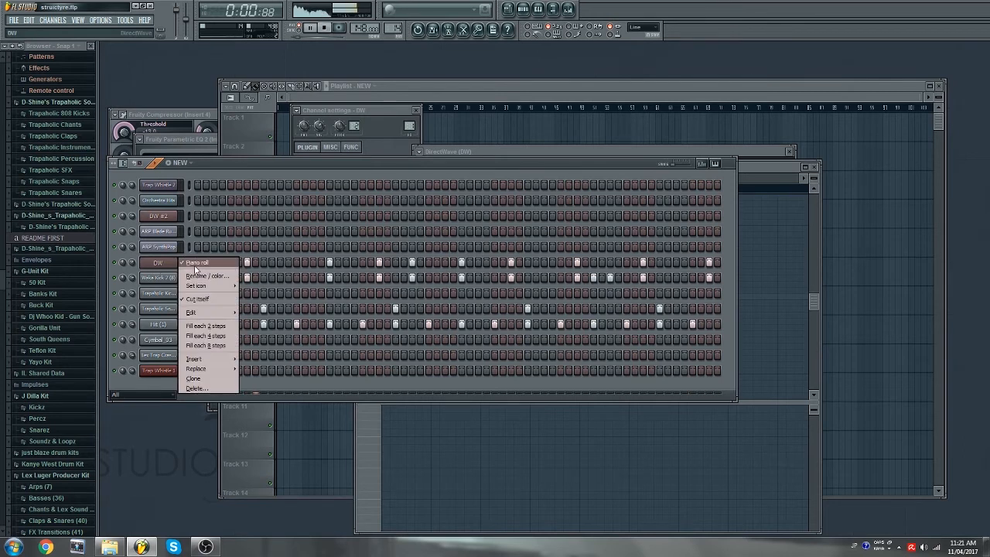
pyautogui.click(187, 265)
pyautogui.rightClick(165, 267)
pyautogui.click(205, 264)
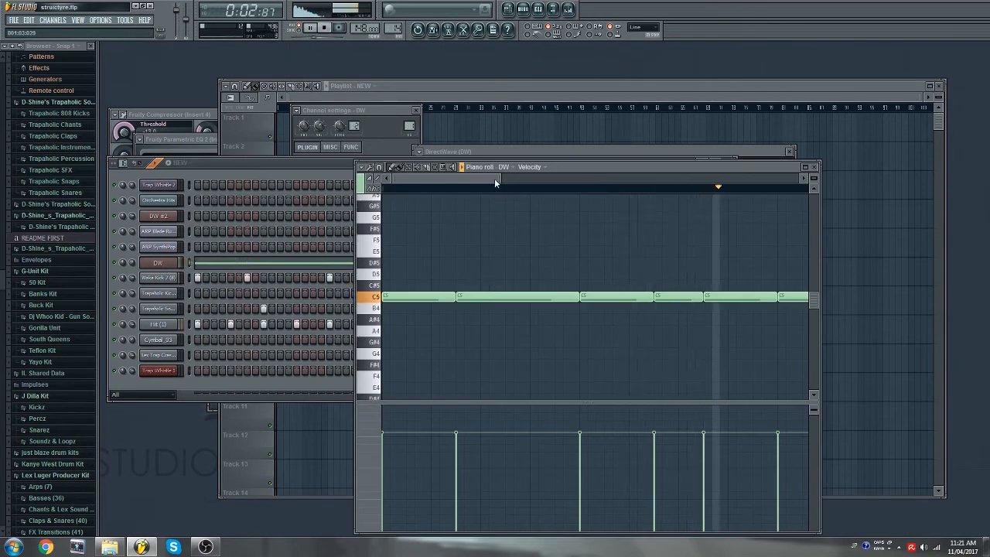
pyautogui.scroll(-2, 497, 189)
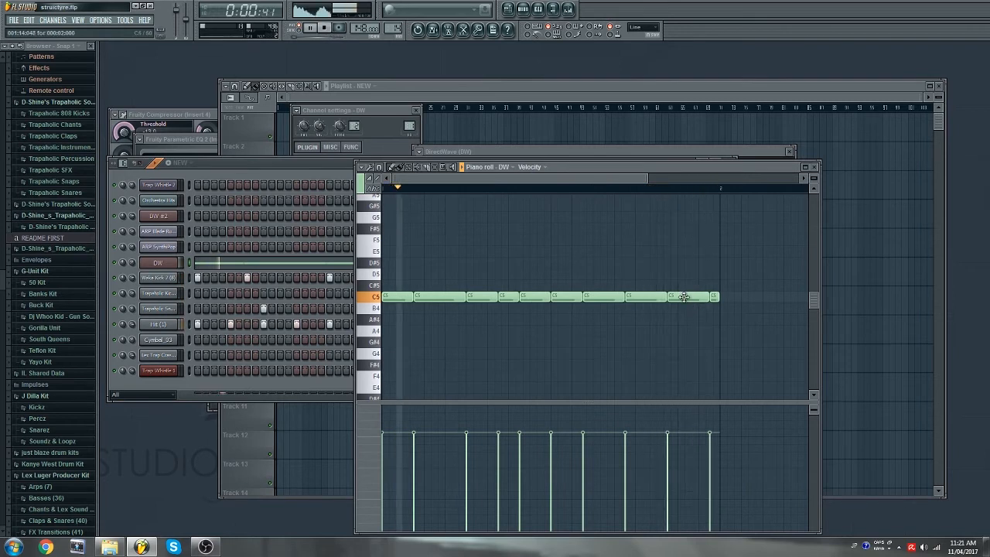
pyautogui.moveTo(683, 293); pyautogui.dragTo(702, 228)
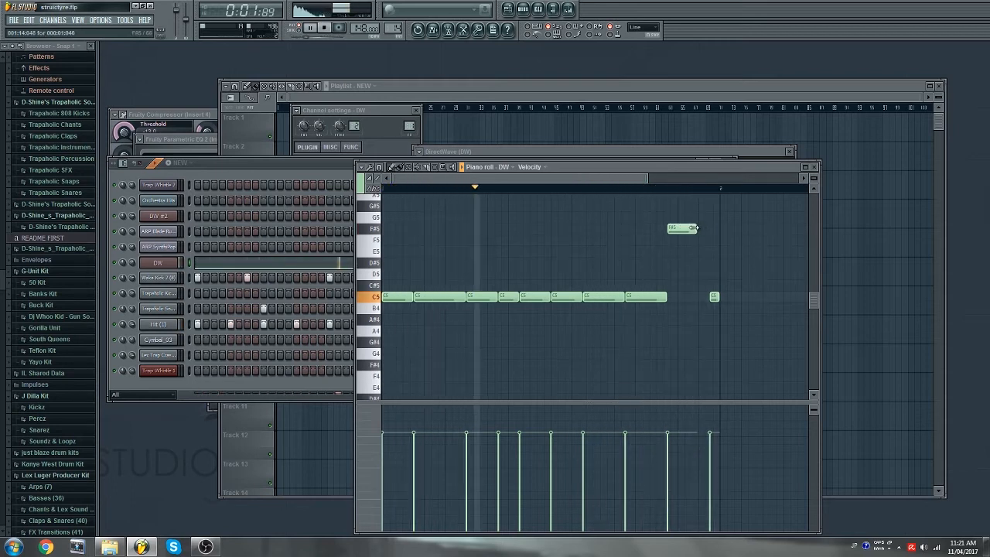
# - Shorten the F#5 note and fit the last C5 note directly after it, ending at the bar 2 line
pyautogui.moveTo(715, 297)
pyautogui.mouseDown()
pyautogui.moveTo(704, 297)
pyautogui.moveTo(716, 301)
pyautogui.mouseUp()
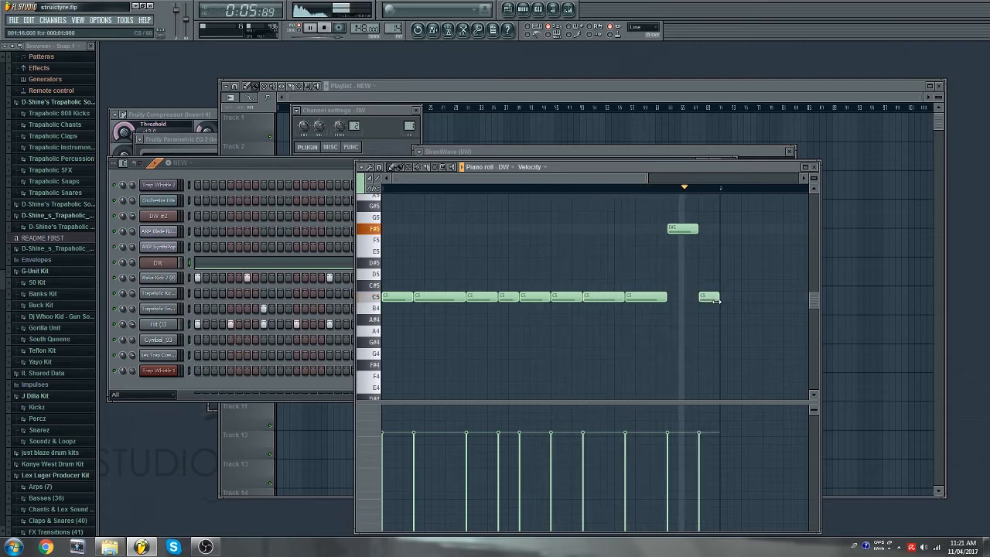
pyautogui.moveTo(697, 229); pyautogui.dragTo(689, 231)
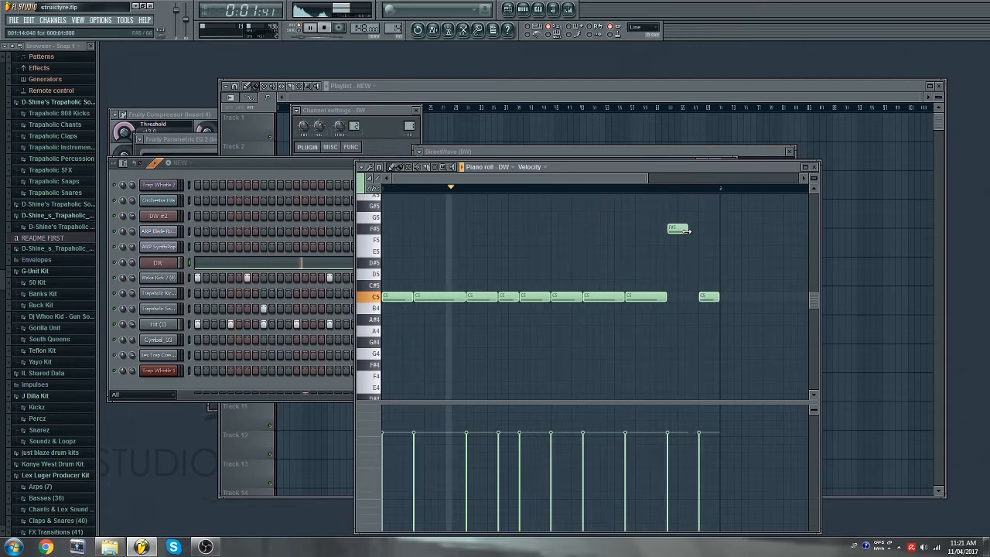
pyautogui.scroll(5, 700, 191)
pyautogui.moveTo(747, 306); pyautogui.dragTo(778, 300)
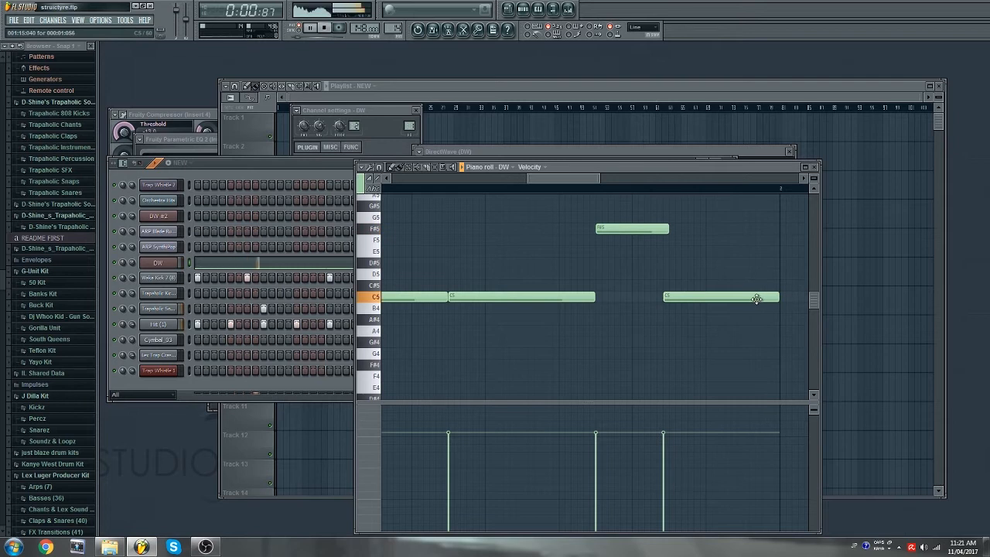
pyautogui.moveTo(677, 299); pyautogui.dragTo(683, 300)
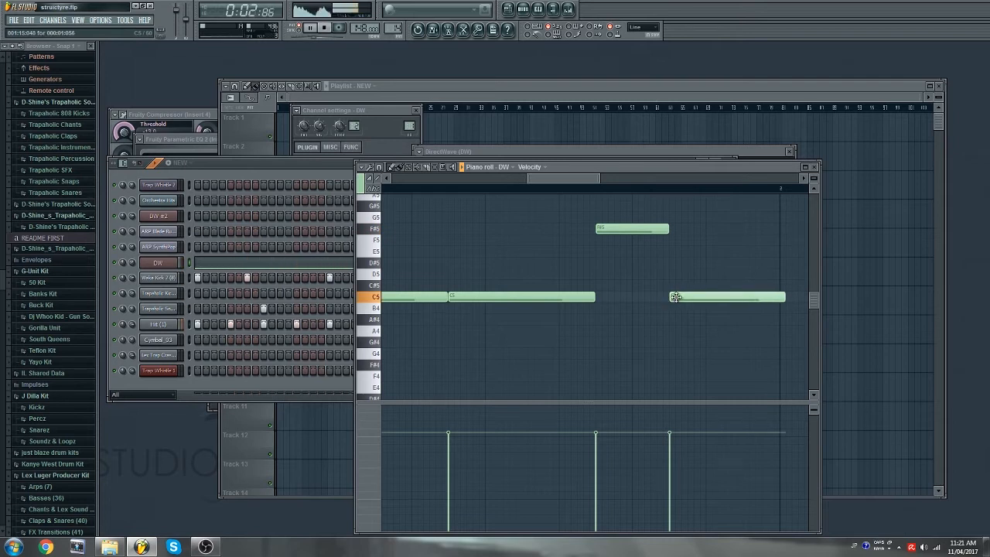
pyautogui.moveTo(785, 298); pyautogui.dragTo(780, 300)
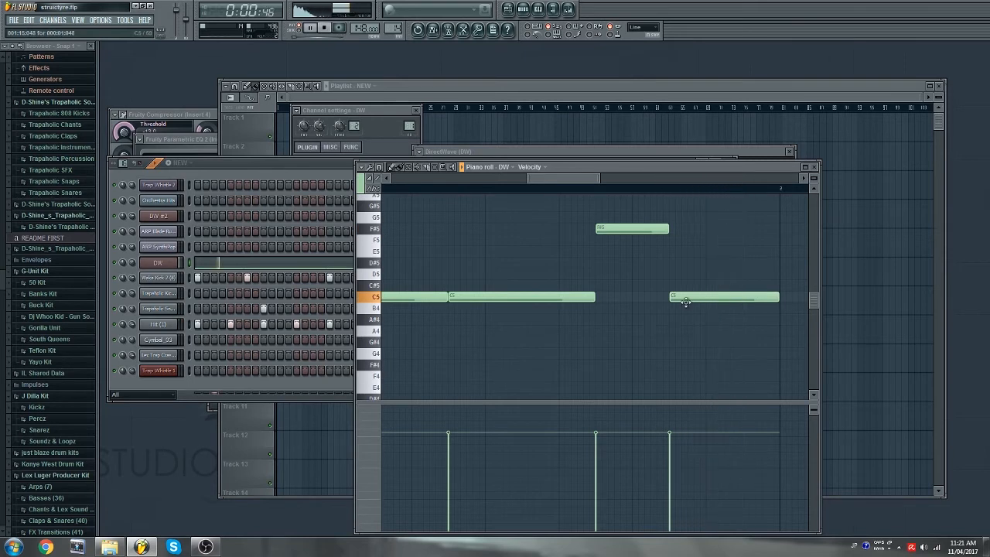
# - Place two NEW pattern clips back to back on Track 1 from bar 1, with the playlist snap set to Bar
pyautogui.click(301, 169)
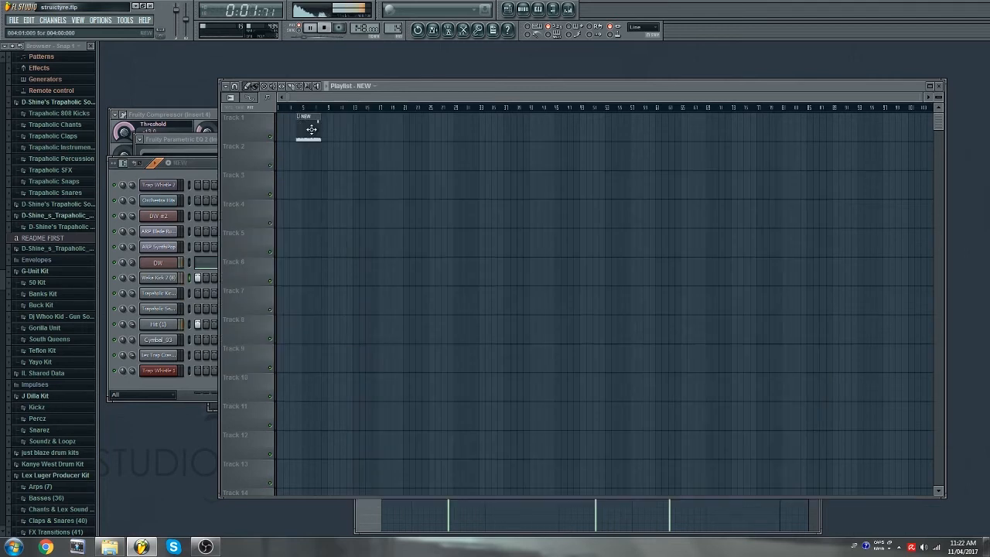
pyautogui.moveTo(310, 130); pyautogui.dragTo(297, 134)
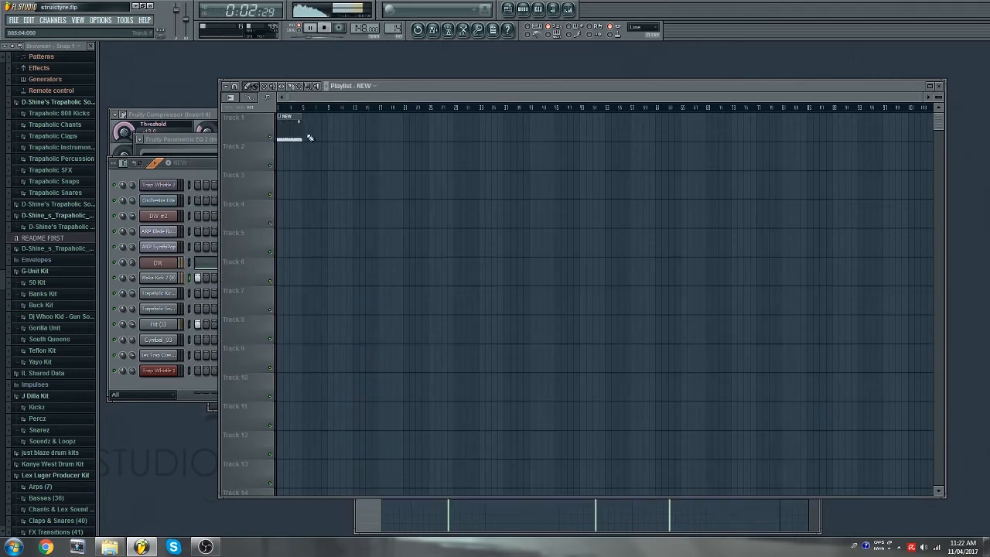
pyautogui.scroll(5, 308, 108)
pyautogui.scroll(-3, 354, 106)
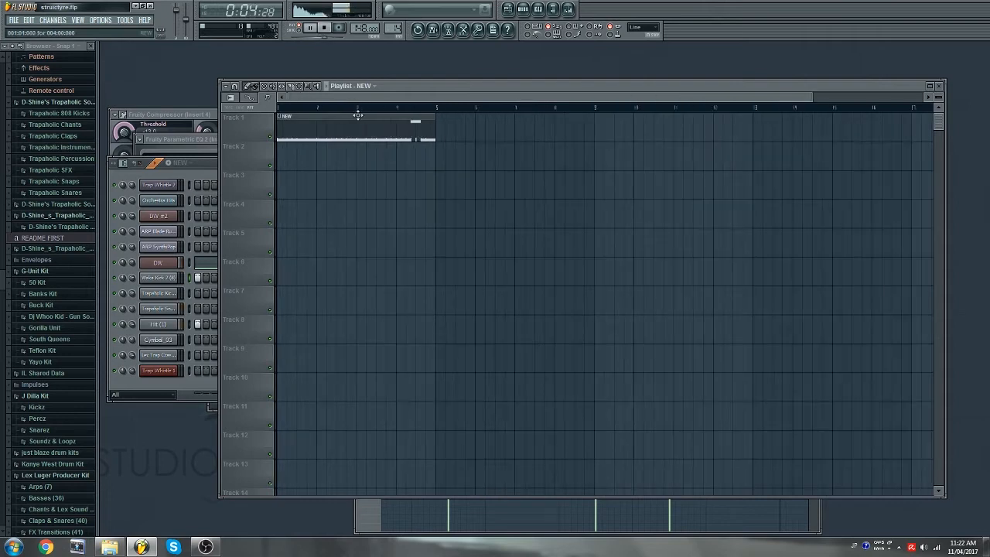
pyautogui.click(441, 120)
pyautogui.rightClick(475, 131)
pyautogui.click(245, 90)
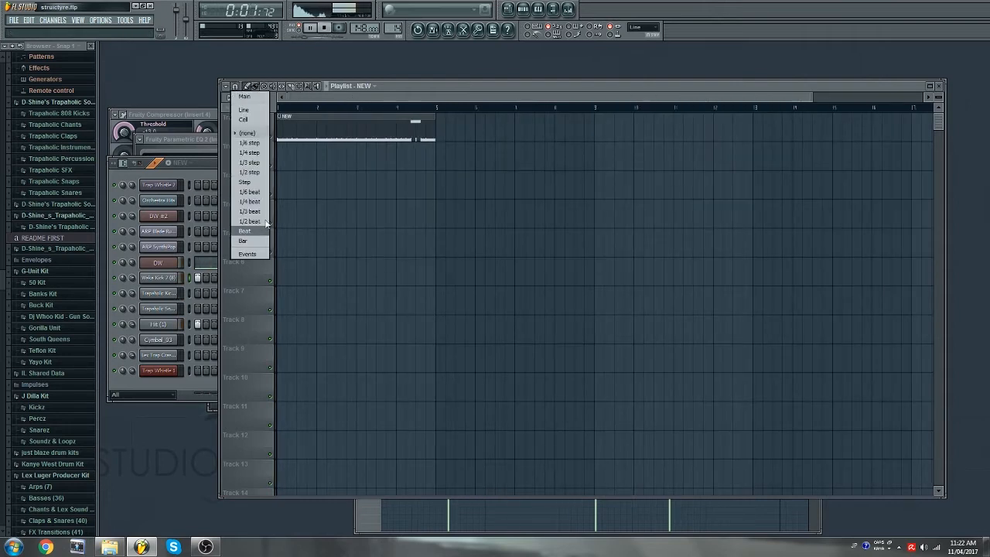
pyautogui.click(256, 255)
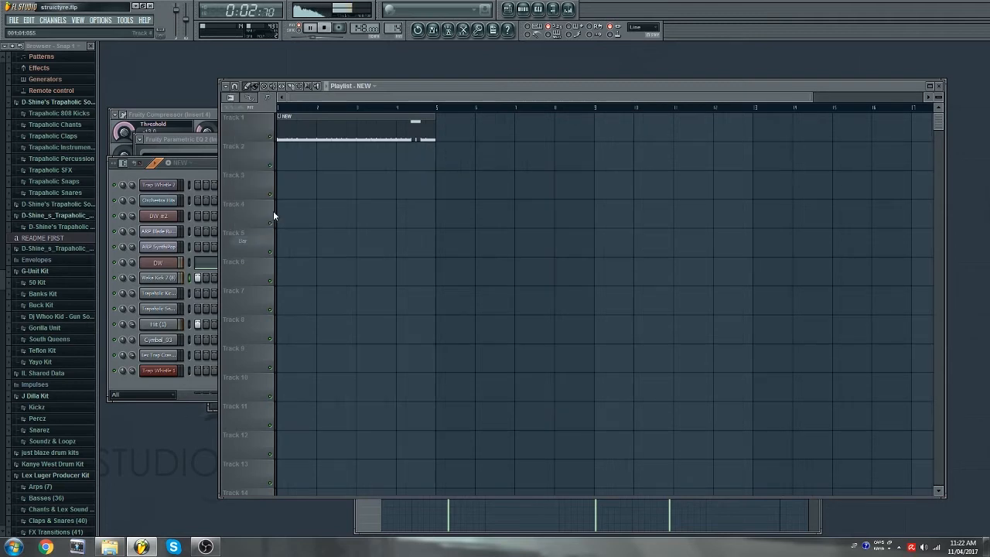
pyautogui.click(450, 136)
# - Open the piano roll of the ARP SynthPop channel and audition a note on its keyboard
pyautogui.click(209, 178)
pyautogui.rightClick(177, 243)
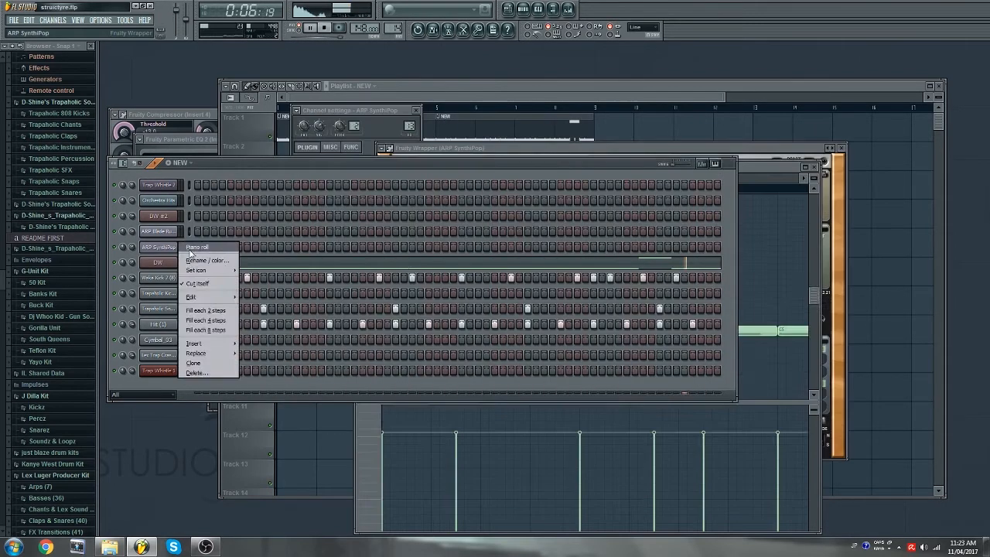
pyautogui.click(198, 248)
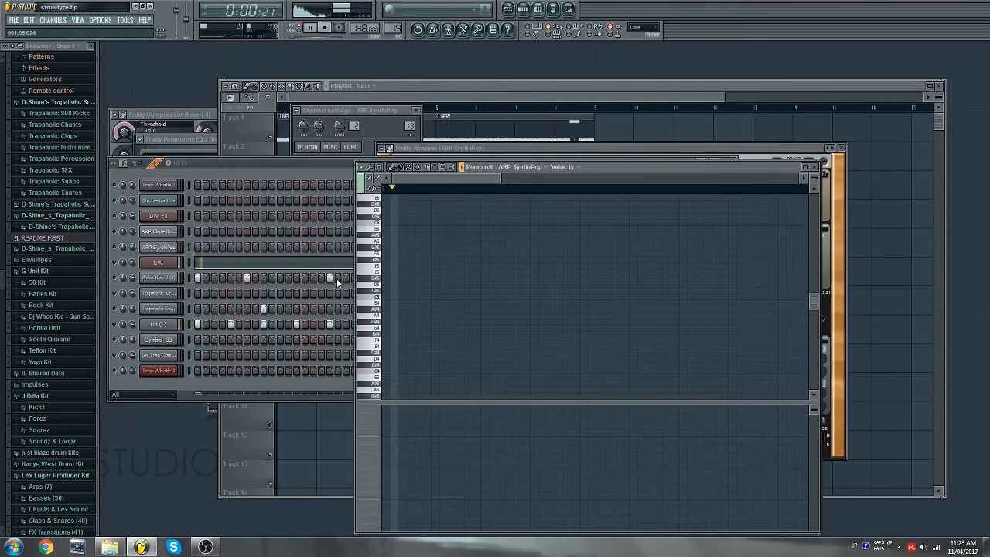
pyautogui.click(377, 252)
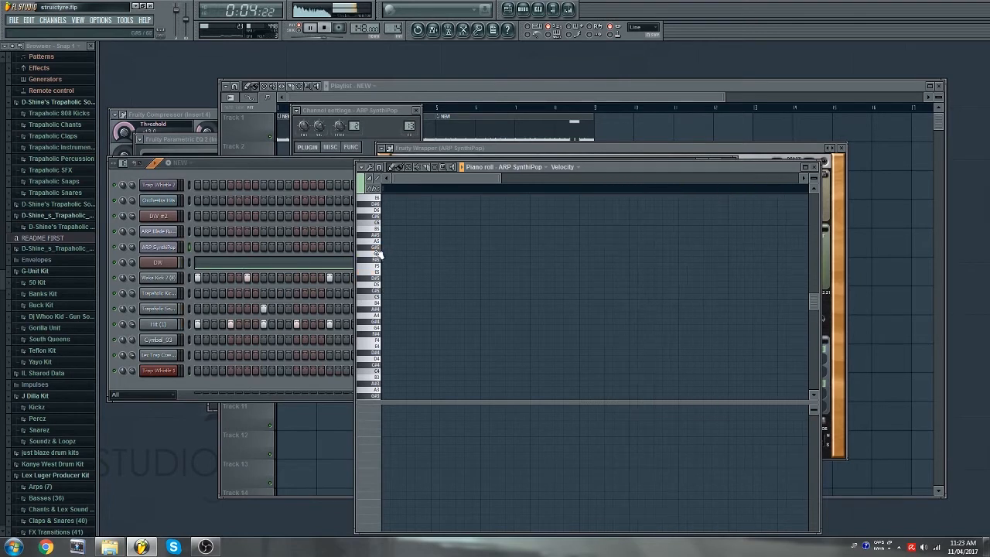
# - Add a short G#5 note at the start of the ARP SynthPop piano roll and a second short note on D#6
pyautogui.click(387, 247)
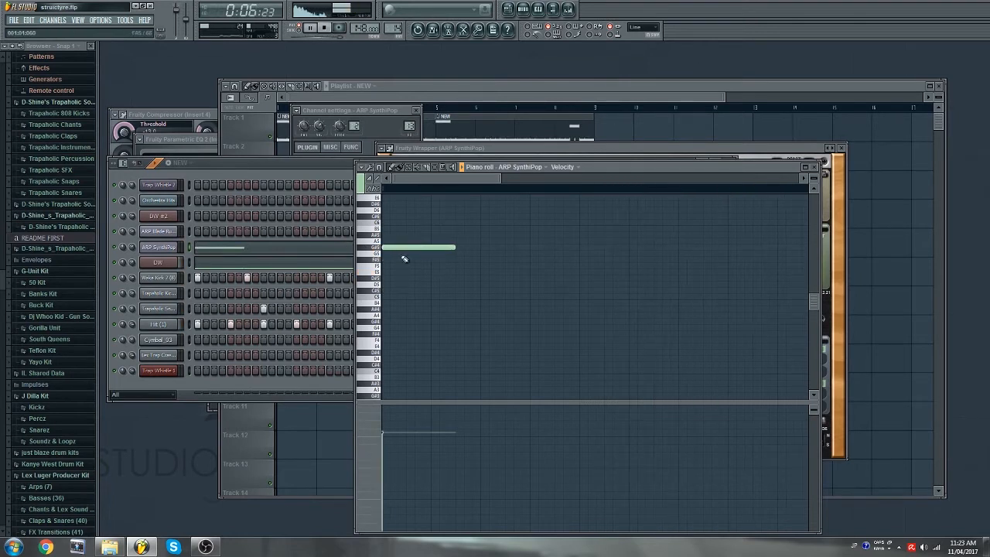
pyautogui.moveTo(454, 248); pyautogui.dragTo(405, 248)
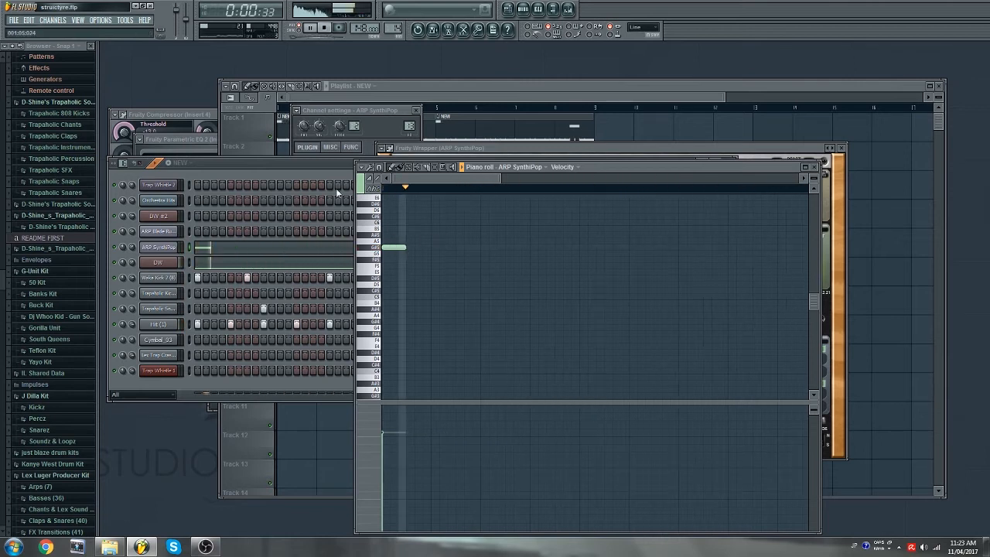
pyautogui.moveTo(433, 250); pyautogui.dragTo(433, 229)
pyautogui.scroll(2, 442, 237)
pyautogui.moveTo(439, 264); pyautogui.dragTo(441, 246)
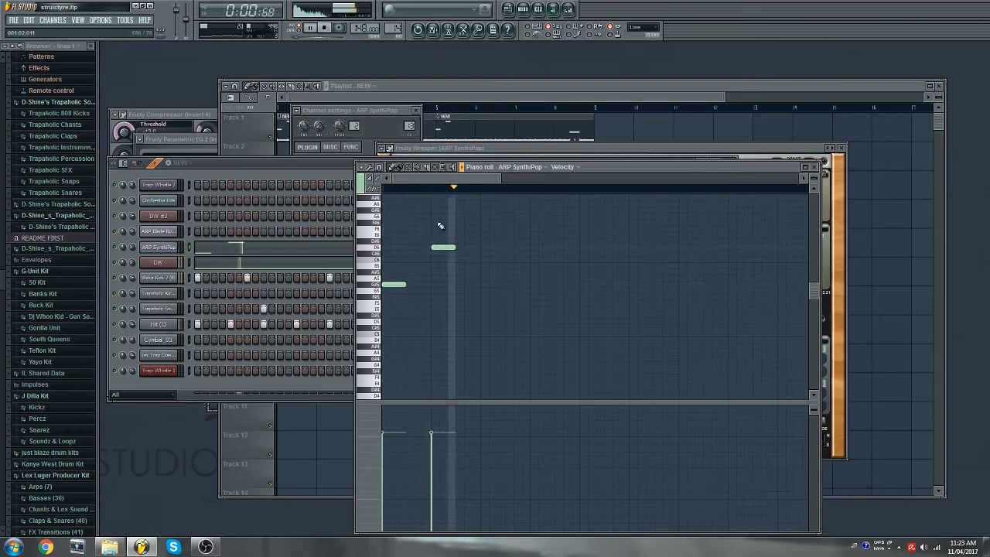
pyautogui.moveTo(442, 246); pyautogui.dragTo(442, 241)
# - Continue the ARP SynthPop melody with a third note on E6 and a fourth on D#6, evenly spaced, and start playback
pyautogui.click(479, 228)
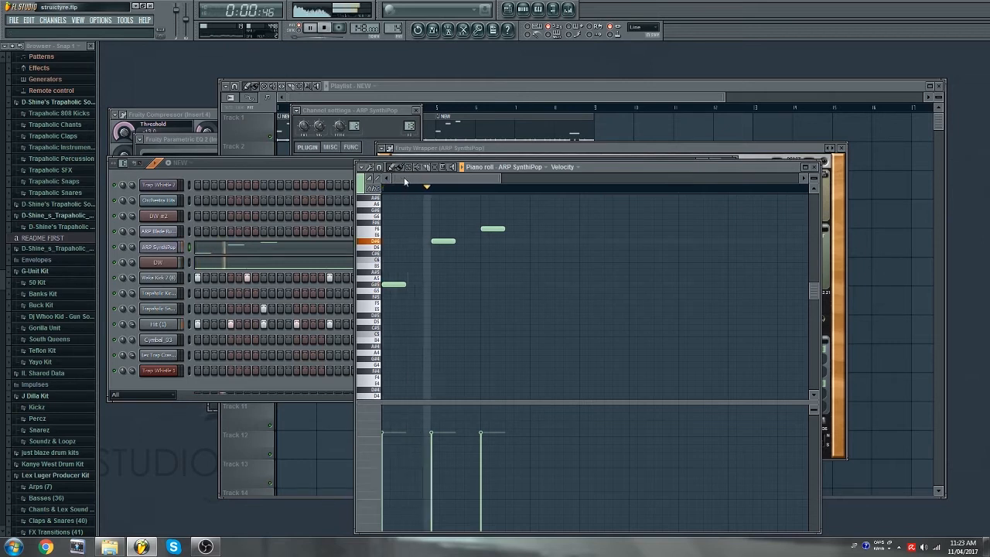
pyautogui.press('space')
pyautogui.moveTo(486, 230); pyautogui.dragTo(487, 239)
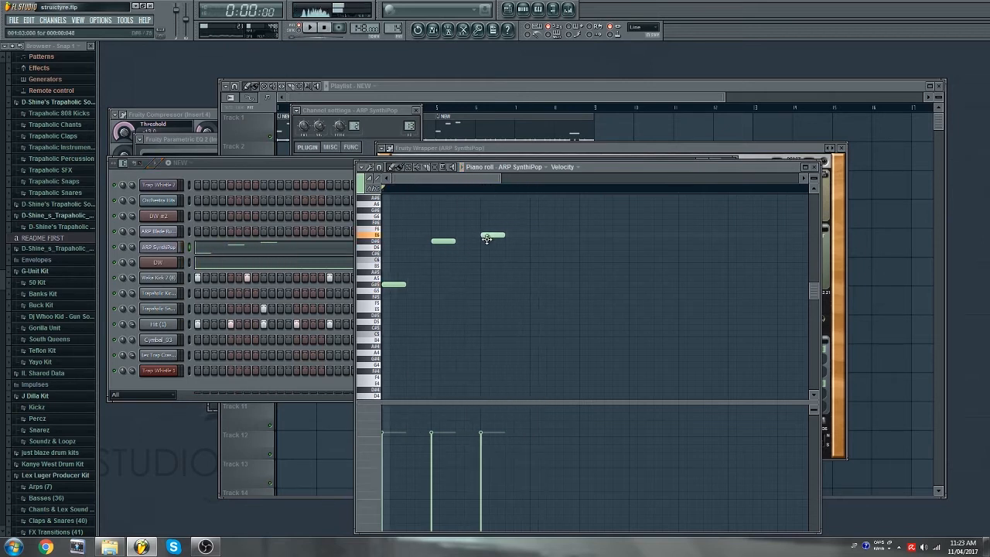
pyautogui.click(529, 243)
pyautogui.press('space')
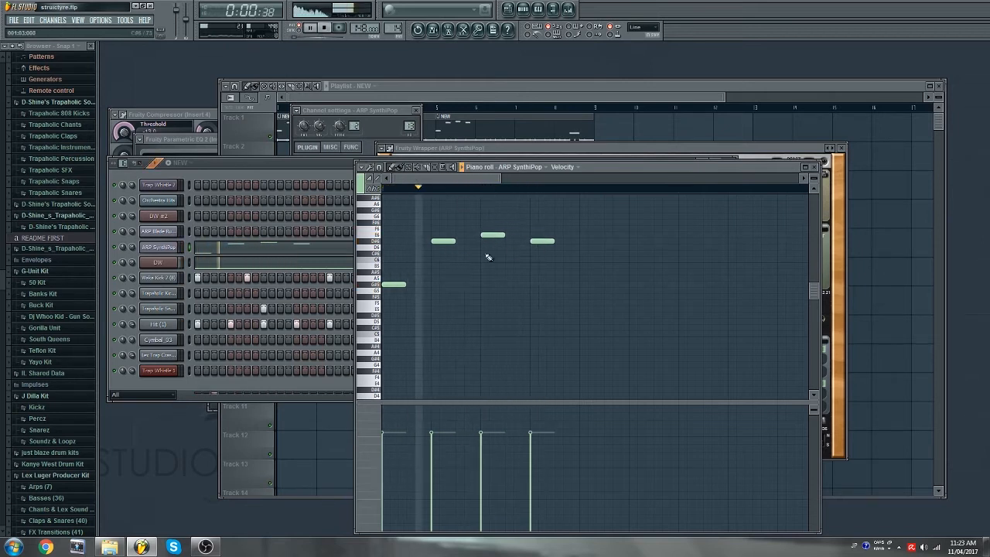
# - Try lowering the fourth melody note to C#6 and play the pattern back
pyautogui.press('space')
pyautogui.moveTo(547, 241); pyautogui.dragTo(539, 253)
pyautogui.press('space')
pyautogui.press('space')
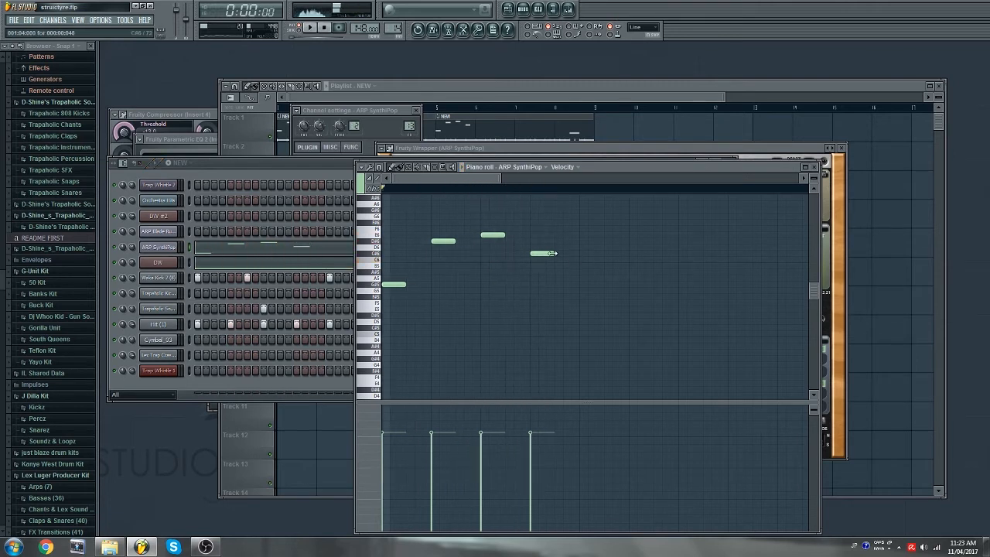
# - Add the fifth to eighth melody notes on B5, C#6, B5 and A5 at the same spacing, and play the phrase back
pyautogui.click(580, 259)
pyautogui.moveTo(584, 265); pyautogui.dragTo(630, 256)
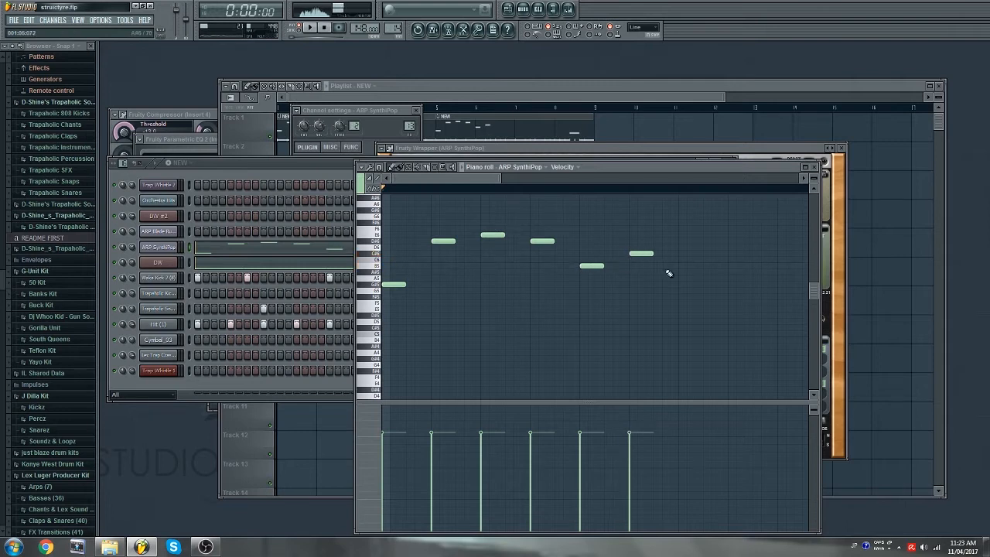
pyautogui.click(681, 266)
pyautogui.click(715, 278)
pyautogui.moveTo(712, 279); pyautogui.dragTo(729, 278)
pyautogui.press('space')
pyautogui.press('space')
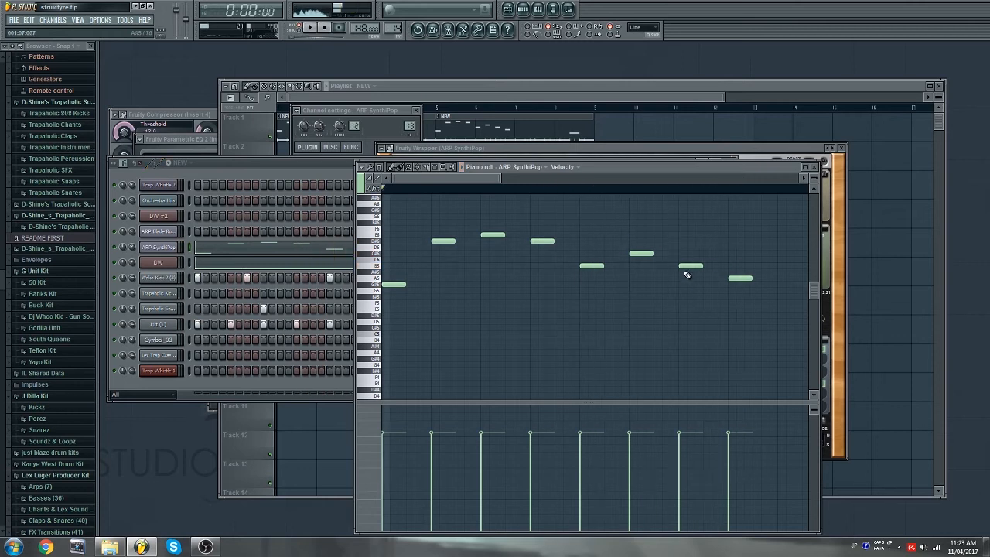
# - Raise the fifth melody note to C#6 and the sixth to D#6 while checking the phrase in playback
pyautogui.press('space')
pyautogui.press('space')
pyautogui.moveTo(590, 265); pyautogui.dragTo(590, 253)
pyautogui.press('space')
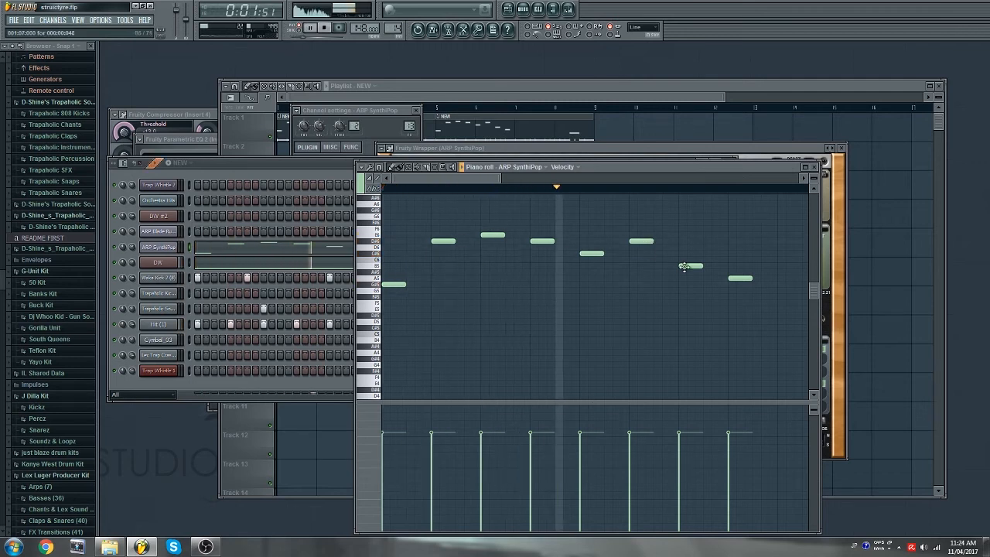
pyautogui.press('space')
# - Select all eight melody notes, duplicate them directly after the originals to fill the bar, and play the result
pyautogui.scroll(-2, 462, 201)
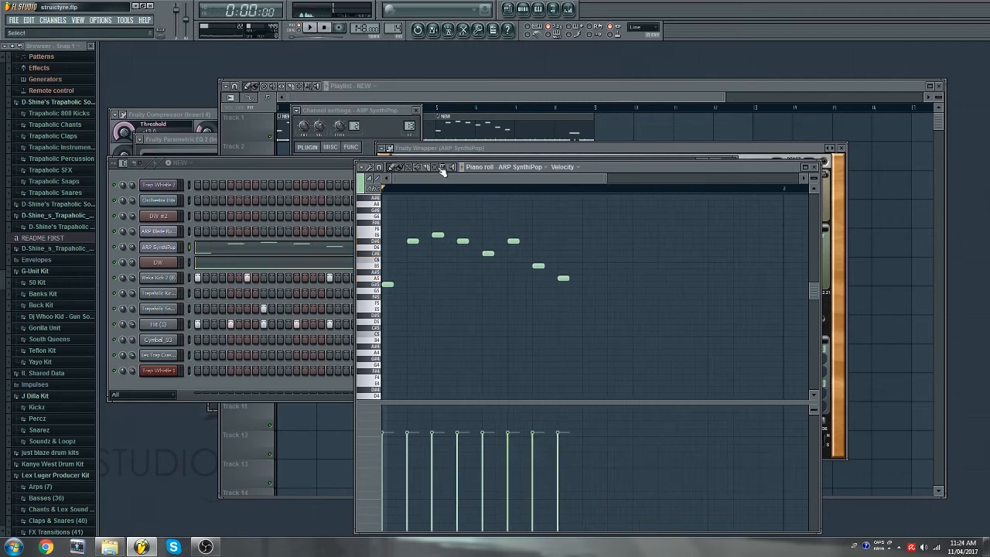
pyautogui.doubleClick(439, 168)
pyautogui.moveTo(590, 220); pyautogui.dragTo(323, 326)
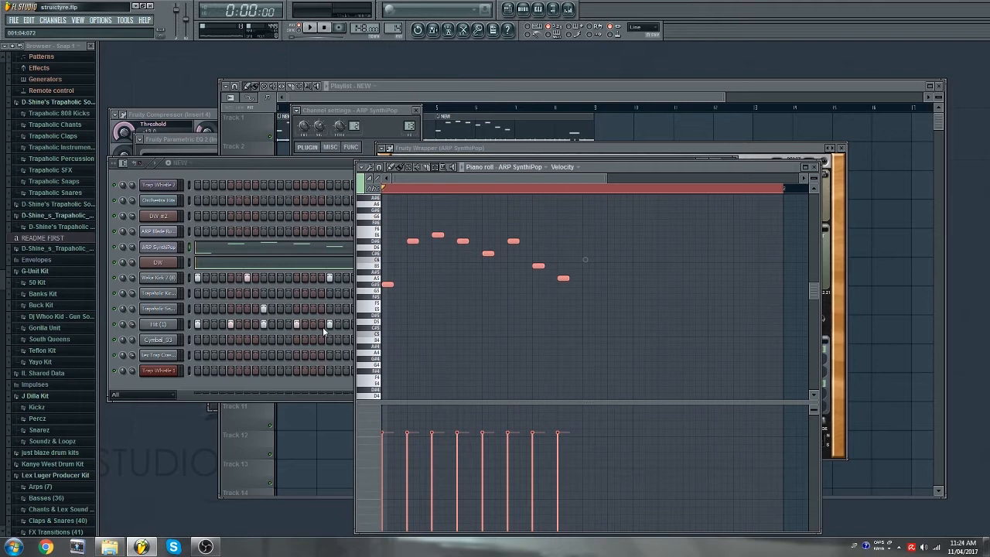
pyautogui.rightClick(402, 189)
pyautogui.moveTo(386, 285); pyautogui.dragTo(586, 286)
pyautogui.press('space')
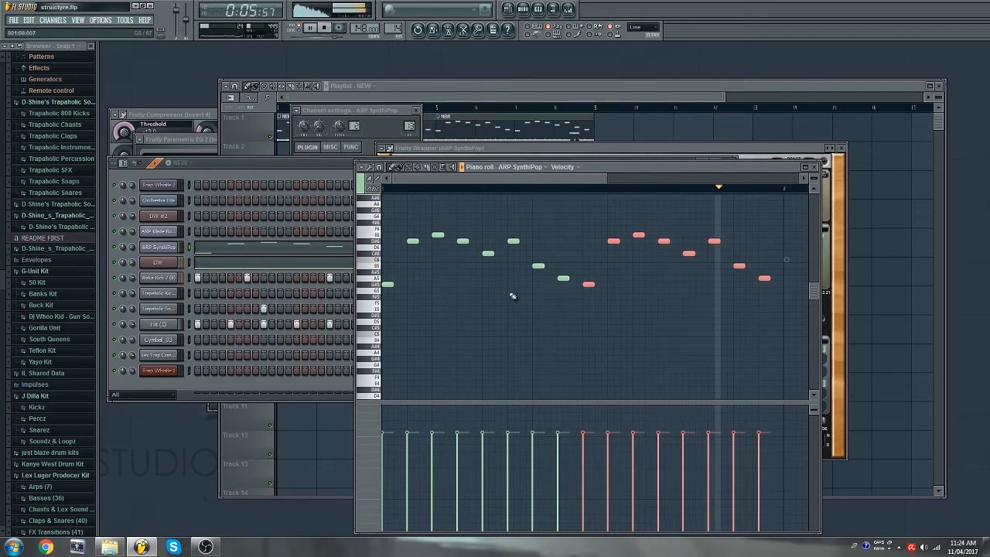
# - Open the ARP Blade Runner synth and load the preset 431: GAT Four AM
pyautogui.click(171, 231)
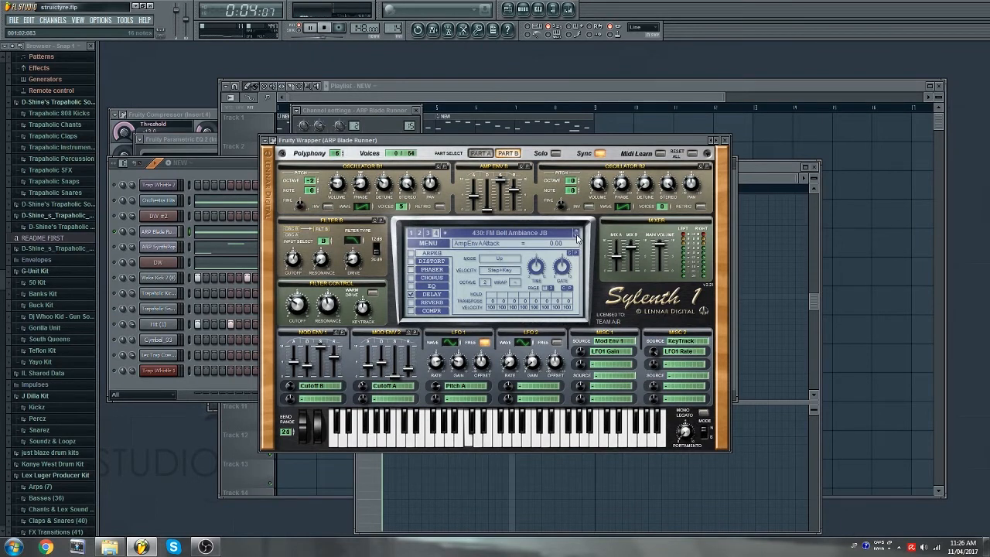
pyautogui.click(576, 233)
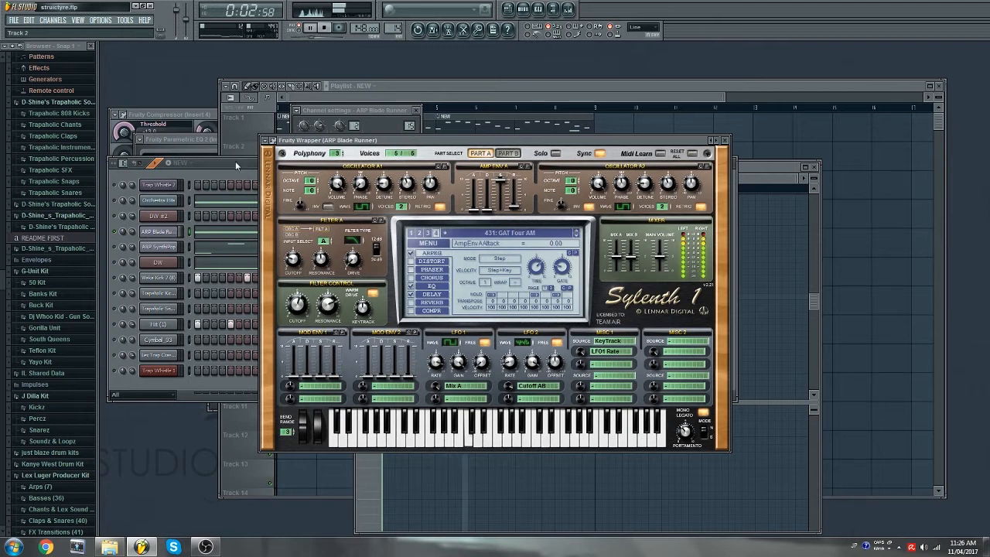
pyautogui.rightClick(118, 234)
pyautogui.click(139, 244)
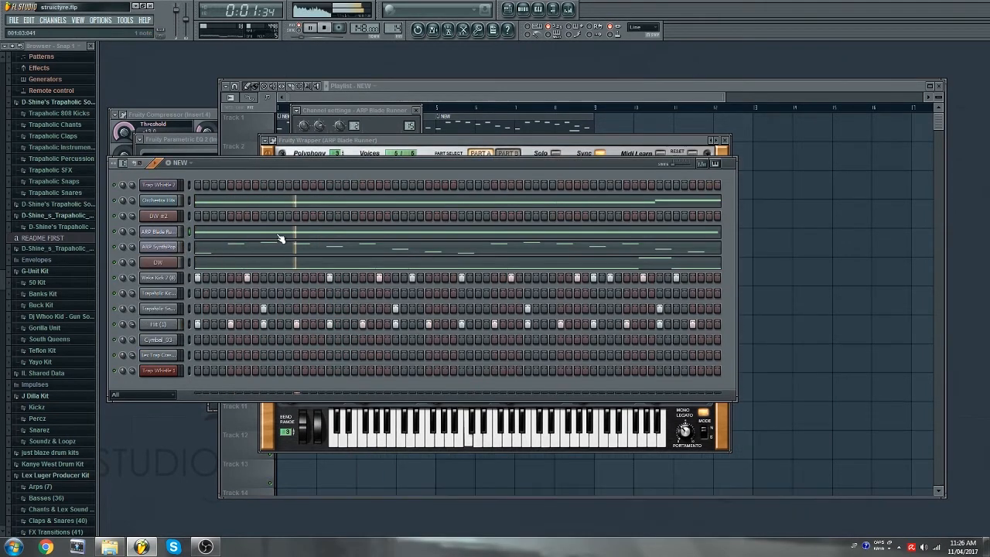
# - Open the ARP Blade Runner piano roll and place its single sustained note on G#4
pyautogui.click(278, 235)
pyautogui.moveTo(399, 298); pyautogui.dragTo(386, 343)
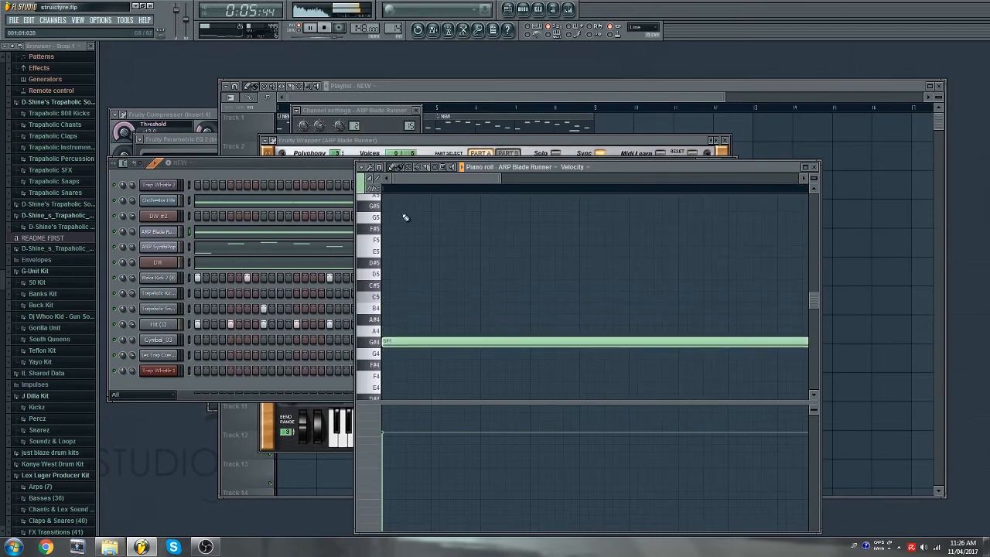
pyautogui.scroll(-4, 400, 191)
pyautogui.scroll(-2, 400, 192)
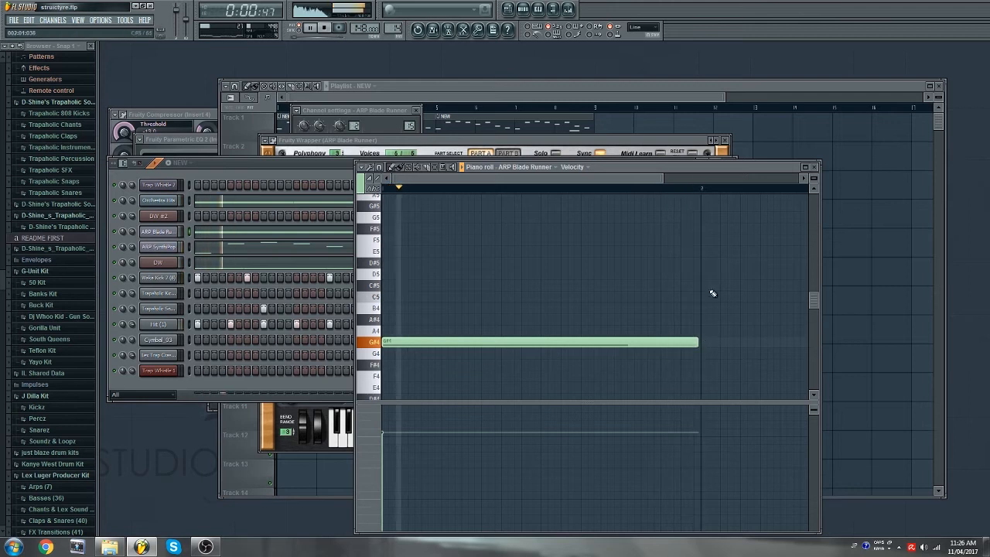
# - Bring up the ARP Blade Runner synth again and show the mixer
pyautogui.click(186, 261)
pyautogui.click(169, 234)
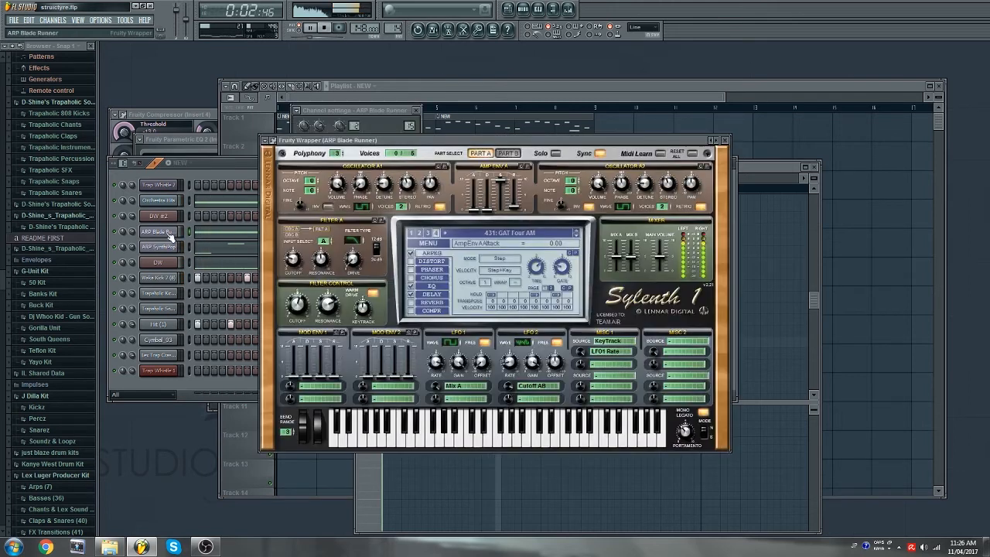
pyautogui.press('F9')
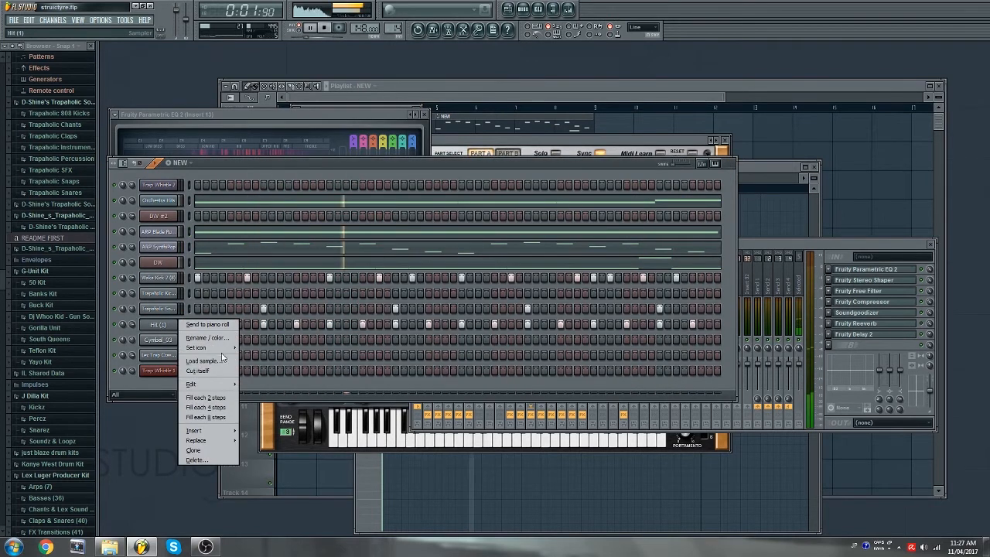
# - Fill every 2 steps of the Hit (1) channel and convert the steps to piano roll notes
pyautogui.click(216, 400)
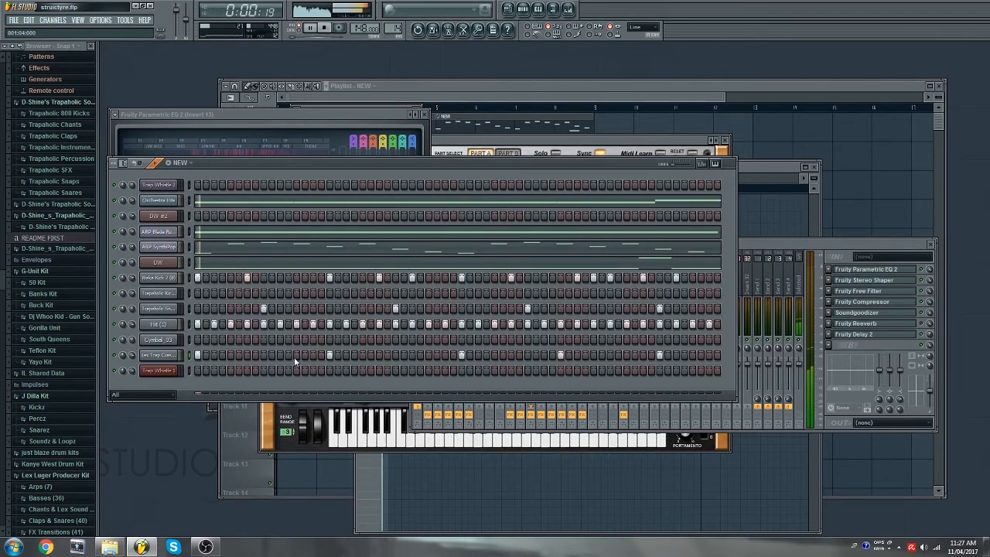
pyautogui.rightClick(158, 324)
pyautogui.click(184, 331)
pyautogui.scroll(-3, 430, 186)
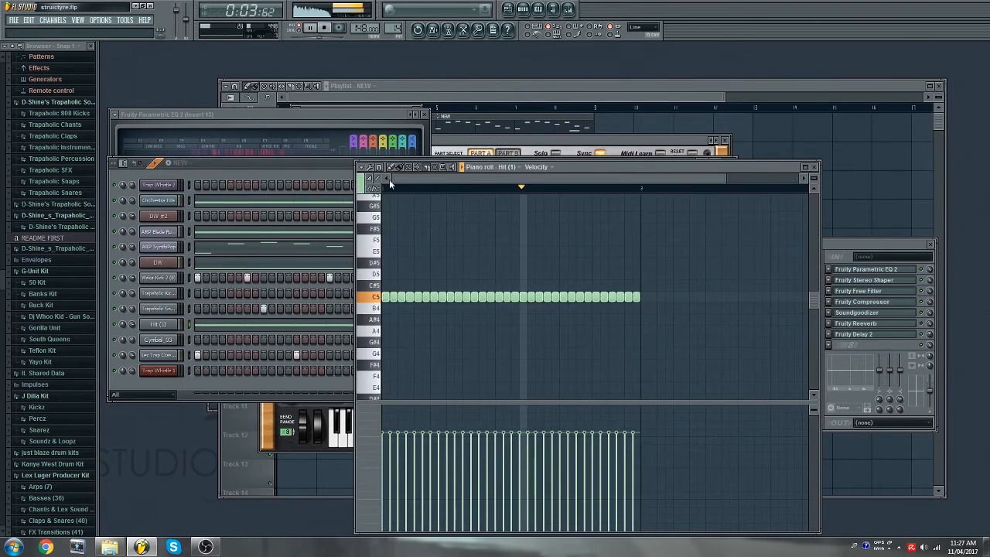
# - Slice the fifth and seventh Hit (1) notes into three short hits each
pyautogui.scroll(3, 430, 186)
pyautogui.moveTo(486, 285)
pyautogui.mouseDown()
pyautogui.moveTo(486, 318)
pyautogui.moveTo(495, 315)
pyautogui.mouseUp()
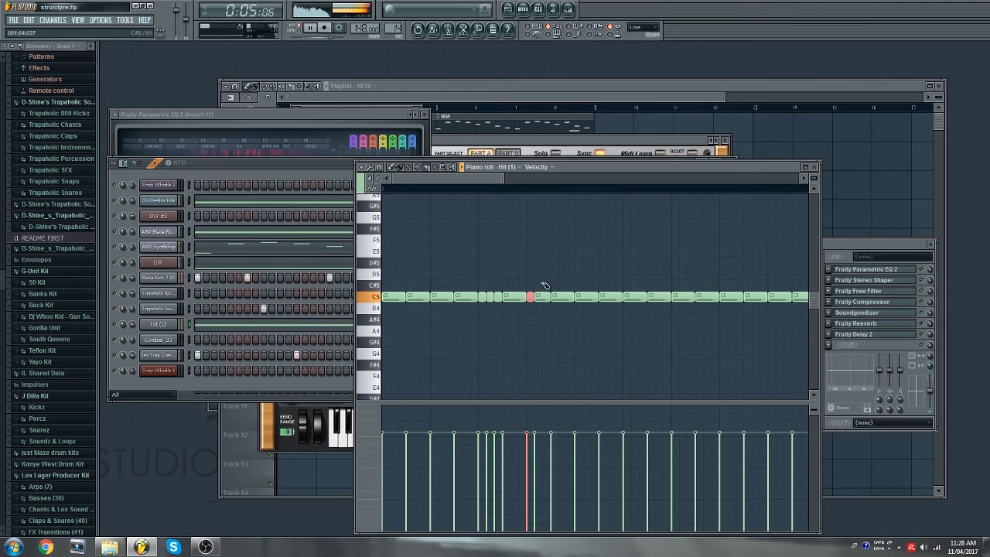
pyautogui.moveTo(544, 279); pyautogui.dragTo(543, 311)
# - Slice the thirteenth to sixteenth Hit (1) notes into fast rolls in the middle of the bar
pyautogui.moveTo(677, 292); pyautogui.dragTo(678, 326)
pyautogui.scroll(3, 718, 190)
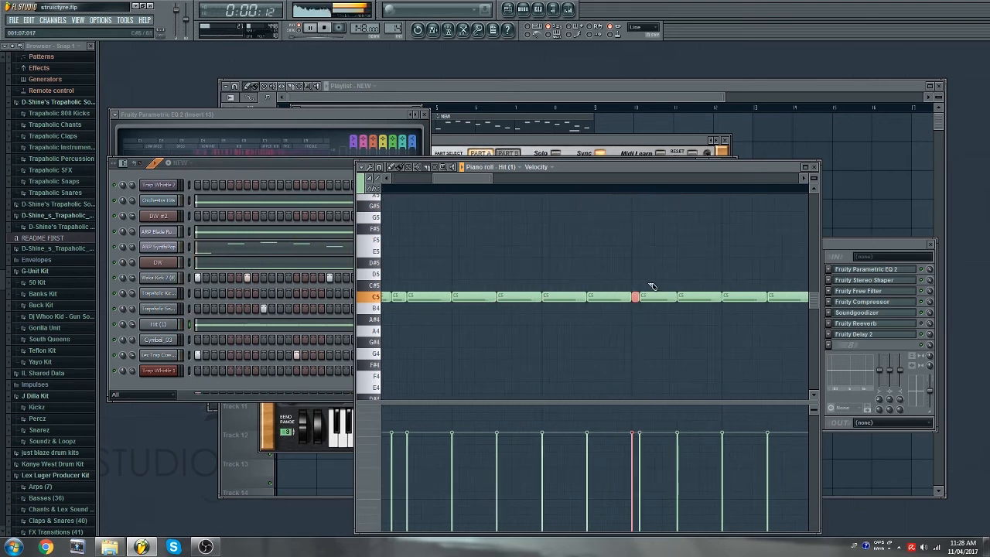
pyautogui.moveTo(655, 282); pyautogui.dragTo(654, 311)
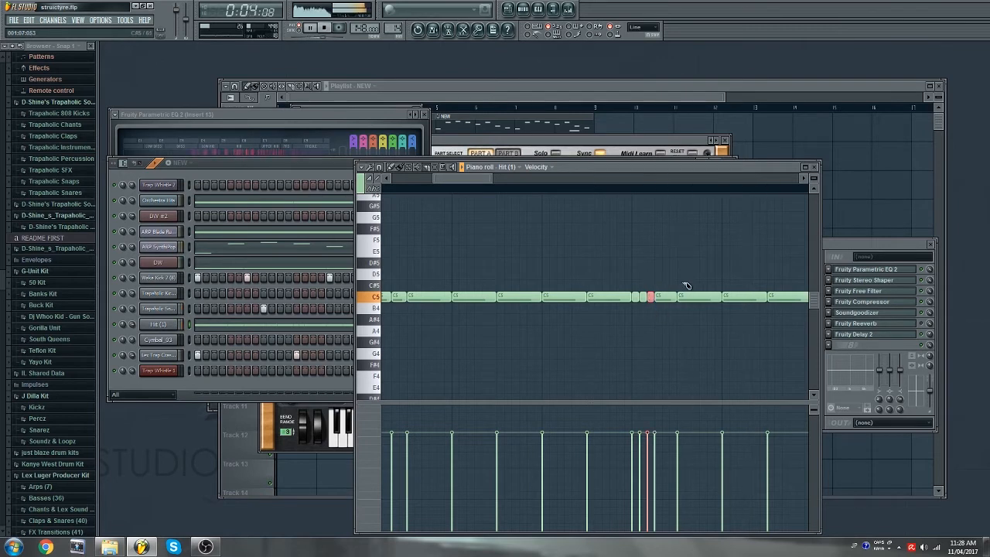
pyautogui.moveTo(739, 281); pyautogui.dragTo(752, 311)
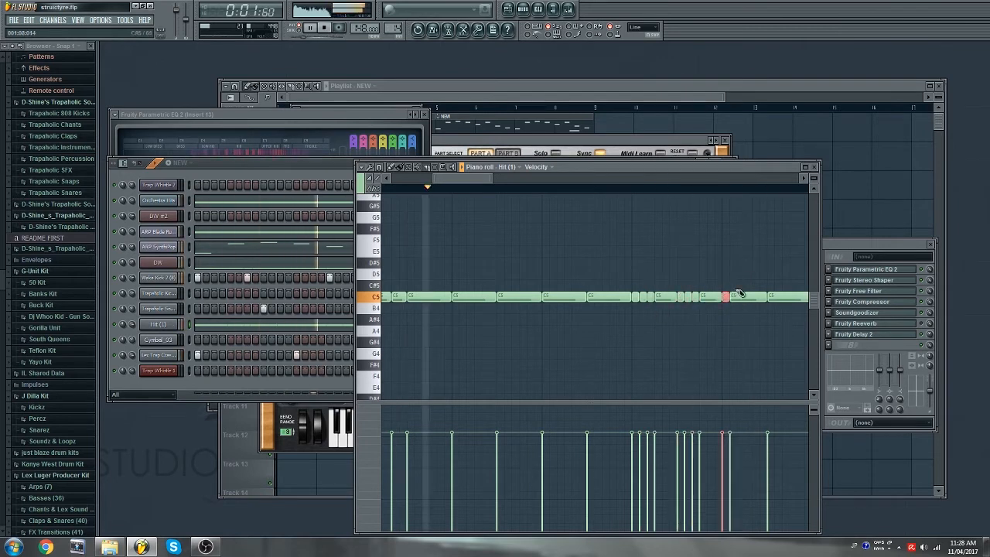
pyautogui.moveTo(475, 179); pyautogui.dragTo(504, 193)
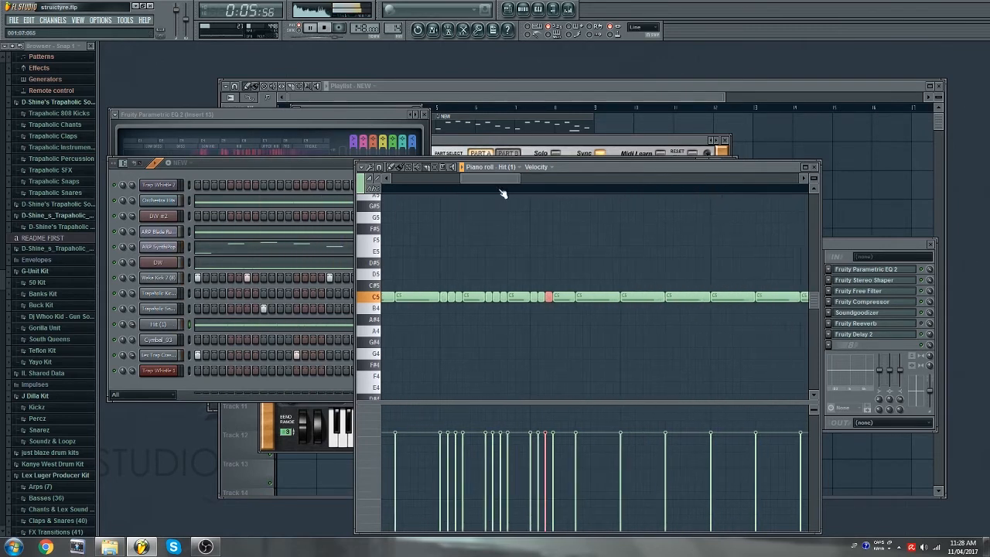
pyautogui.moveTo(606, 284); pyautogui.dragTo(596, 312)
# - Slice the last four Hit (1) notes before bar 2, the first into three hits and the others into halves
pyautogui.scroll(-3, 504, 179)
pyautogui.moveTo(505, 179); pyautogui.dragTo(560, 194)
pyautogui.scroll(3, 544, 291)
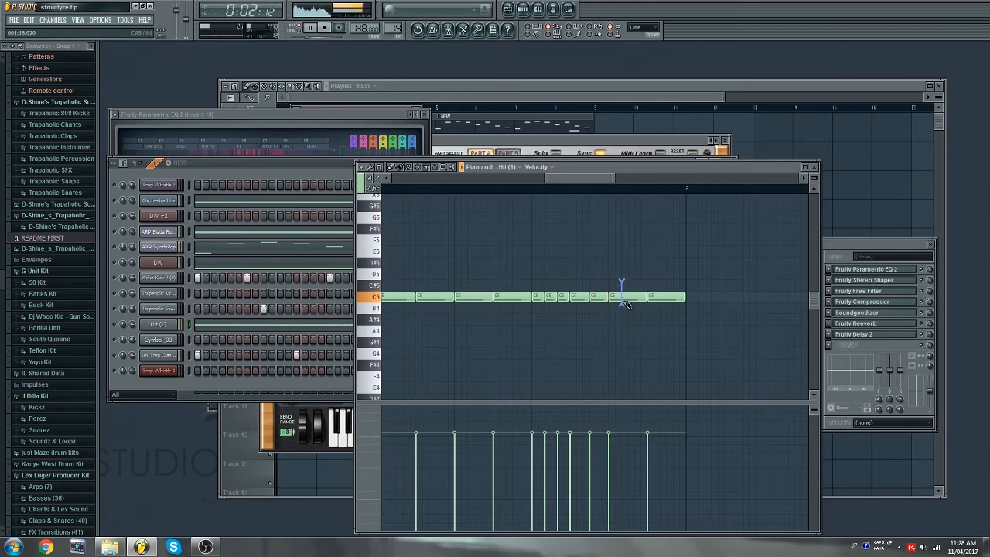
pyautogui.moveTo(671, 331); pyautogui.dragTo(673, 318)
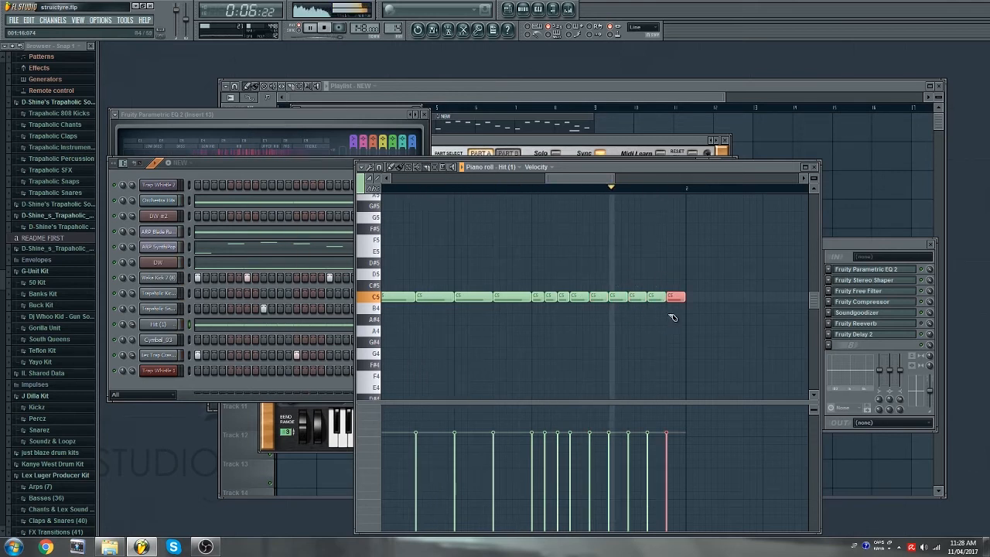
# - Maximize the Hit (1) piano roll, show note pan, and shape the middle rolls' panning from right to left and back to right
pyautogui.scroll(-3, 513, 195)
pyautogui.hotkey('ctrl', 'b')
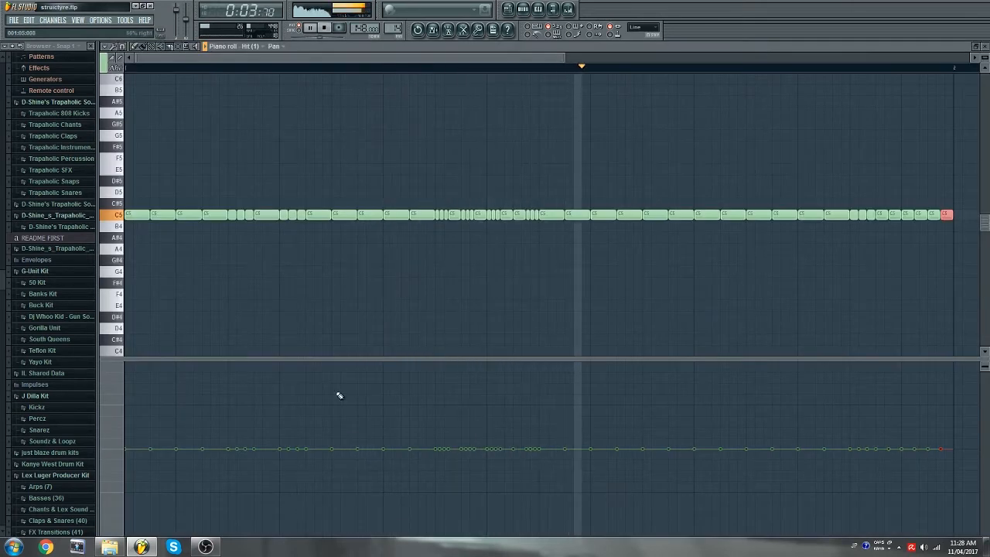
pyautogui.moveTo(332, 284); pyautogui.dragTo(389, 322)
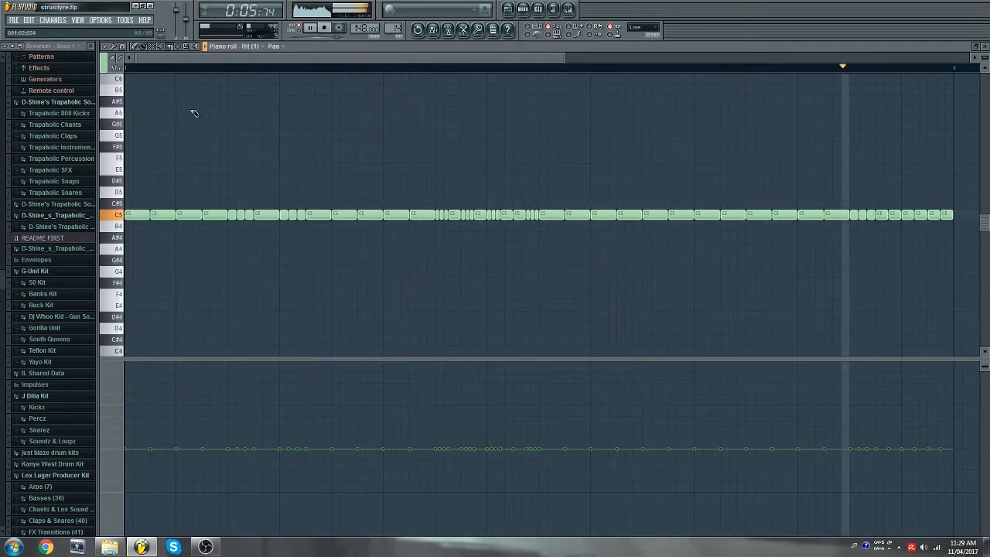
pyautogui.click(436, 425)
pyautogui.moveTo(438, 427)
pyautogui.mouseDown()
pyautogui.moveTo(482, 471)
pyautogui.moveTo(482, 492)
pyautogui.moveTo(435, 410)
pyautogui.moveTo(487, 491)
pyautogui.moveTo(542, 408)
pyautogui.mouseUp()
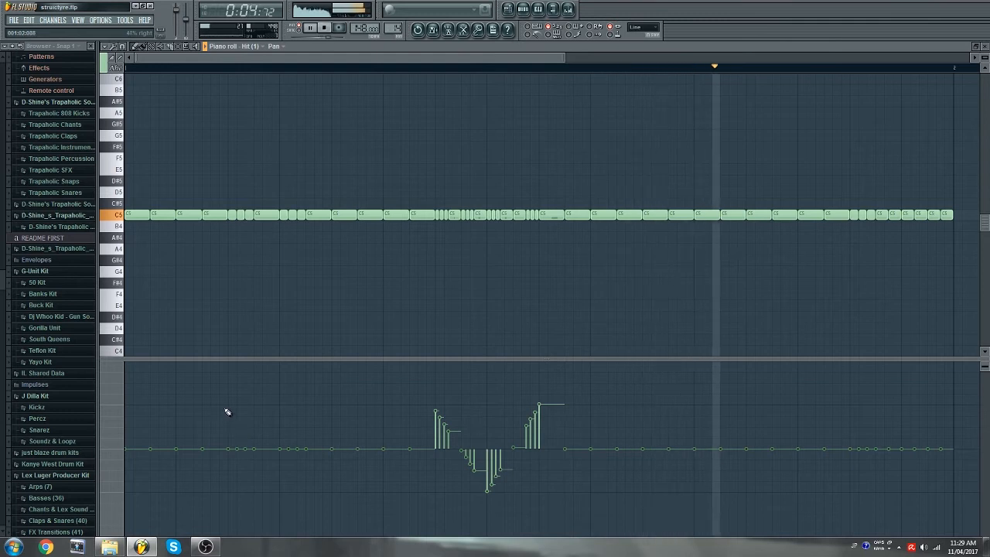
# - Sweep the pan of the first Hit (1) rolls from right to left and the final rolls from left to right
pyautogui.moveTo(230, 410); pyautogui.dragTo(311, 508)
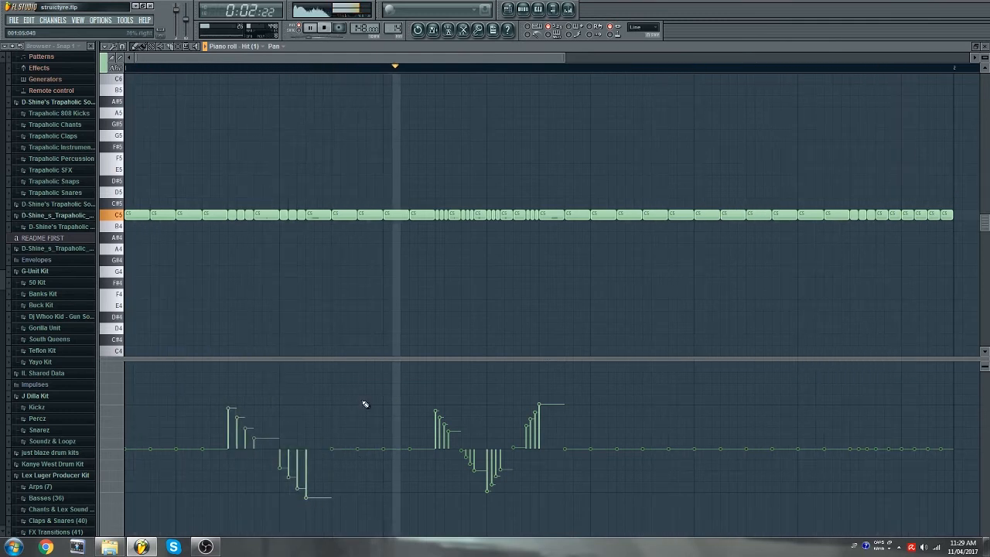
pyautogui.moveTo(368, 59); pyautogui.dragTo(435, 59)
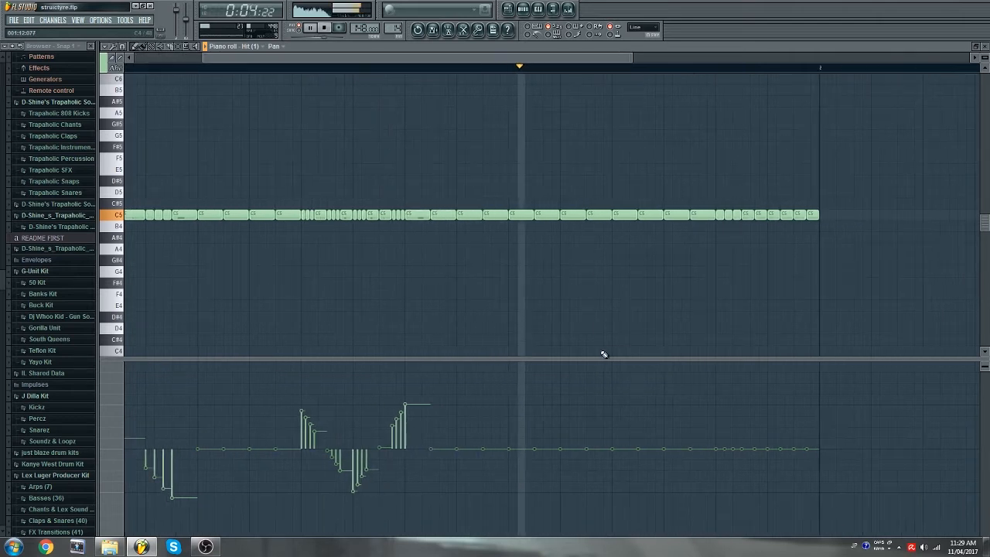
pyautogui.moveTo(715, 490)
pyautogui.mouseDown()
pyautogui.moveTo(800, 433)
pyautogui.moveTo(814, 405)
pyautogui.mouseUp()
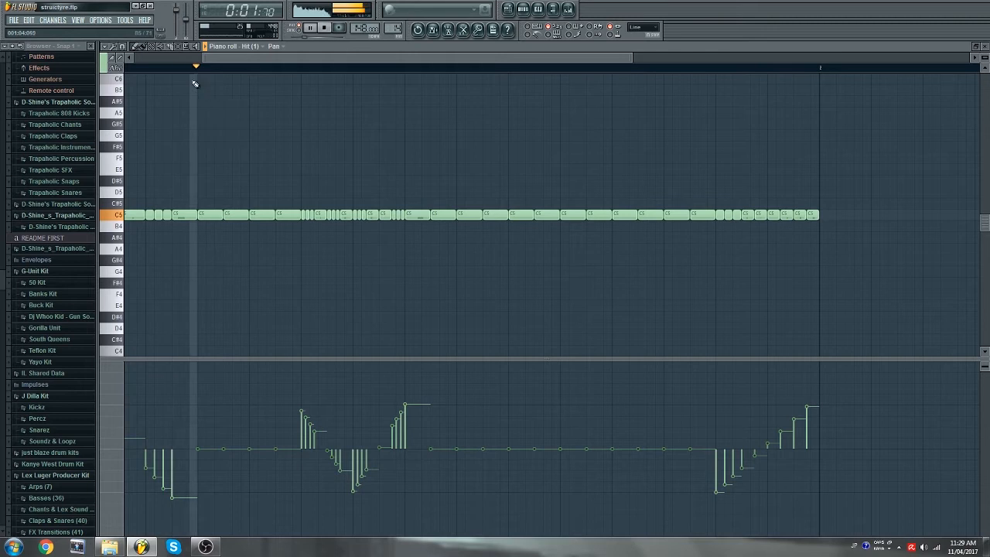
# - Show the Hit (1) notes' fine pitch, raise the first roll evenly and lower the second roll evenly
pyautogui.moveTo(265, 59); pyautogui.dragTo(34, 69)
pyautogui.click(120, 410)
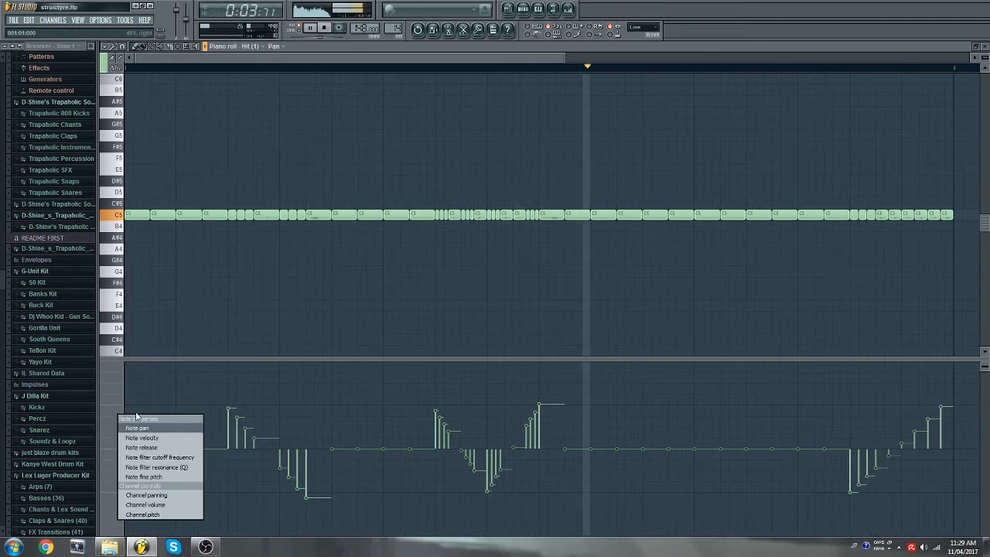
pyautogui.click(172, 476)
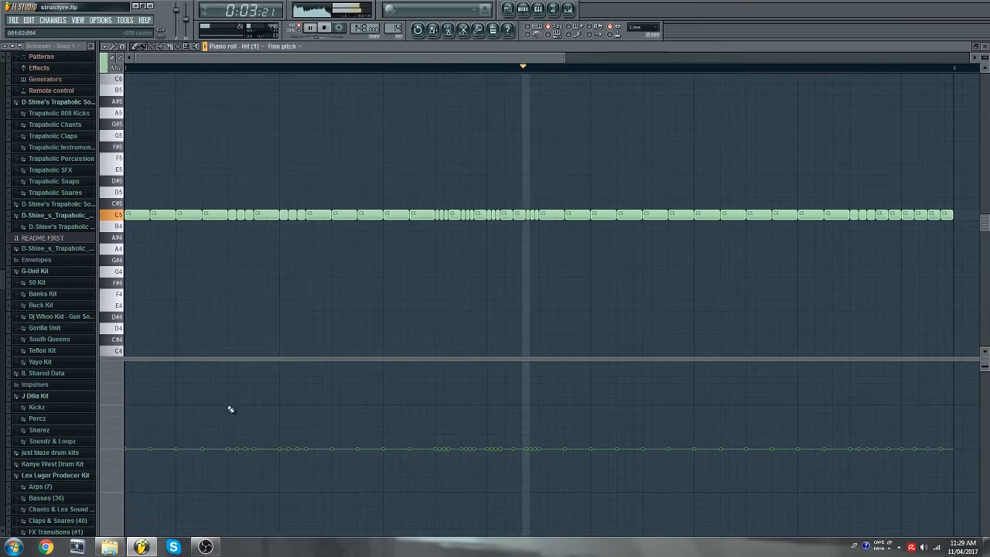
pyautogui.moveTo(232, 438); pyautogui.dragTo(278, 435)
pyautogui.moveTo(281, 472); pyautogui.dragTo(311, 479)
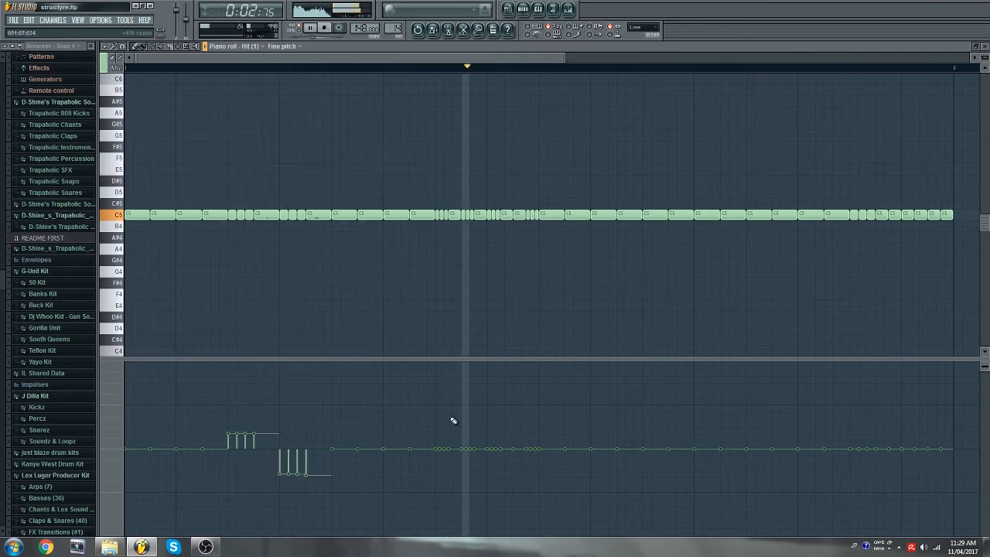
# - Ramp the middle rolls' fine pitch from low to high and the final rolls' from high to low, and restore the piano roll's size
pyautogui.moveTo(436, 476)
pyautogui.mouseDown()
pyautogui.moveTo(521, 440)
pyautogui.moveTo(534, 416)
pyautogui.mouseUp()
pyautogui.moveTo(471, 58); pyautogui.dragTo(509, 60)
pyautogui.moveTo(778, 425)
pyautogui.mouseDown()
pyautogui.moveTo(846, 444)
pyautogui.moveTo(879, 479)
pyautogui.mouseUp()
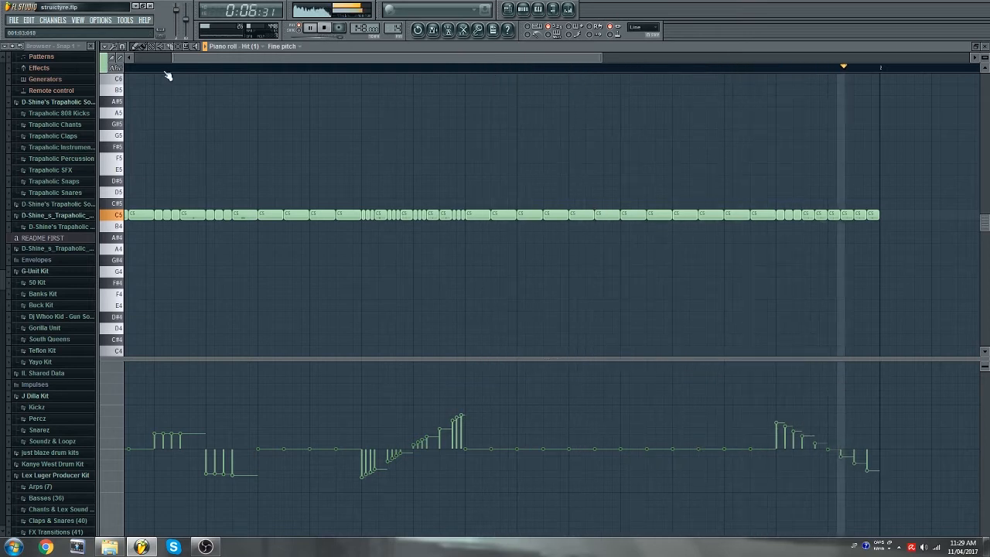
pyautogui.doubleClick(542, 46)
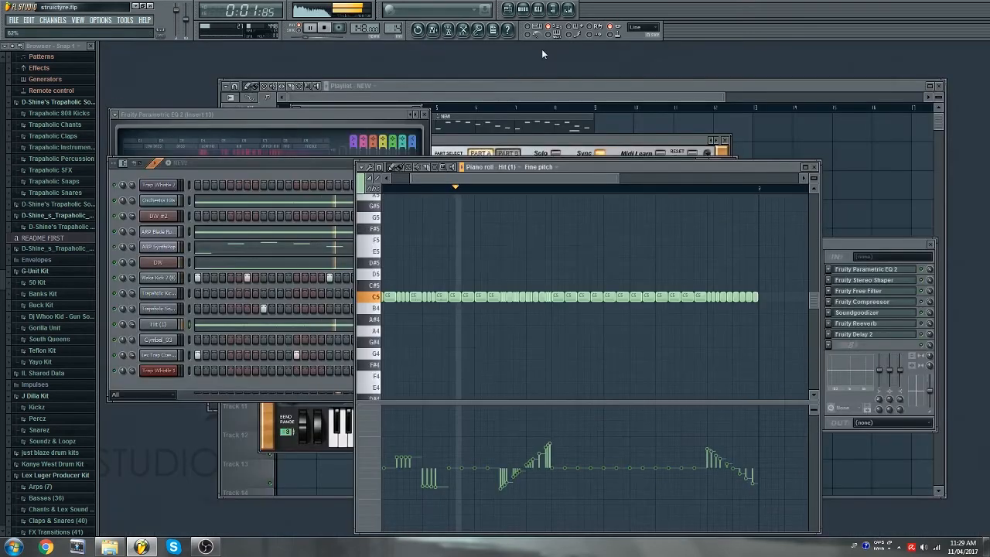
# - Add Cymbal_03 hits on every eighth step of the NEW pattern, starting at step 5
pyautogui.click(294, 173)
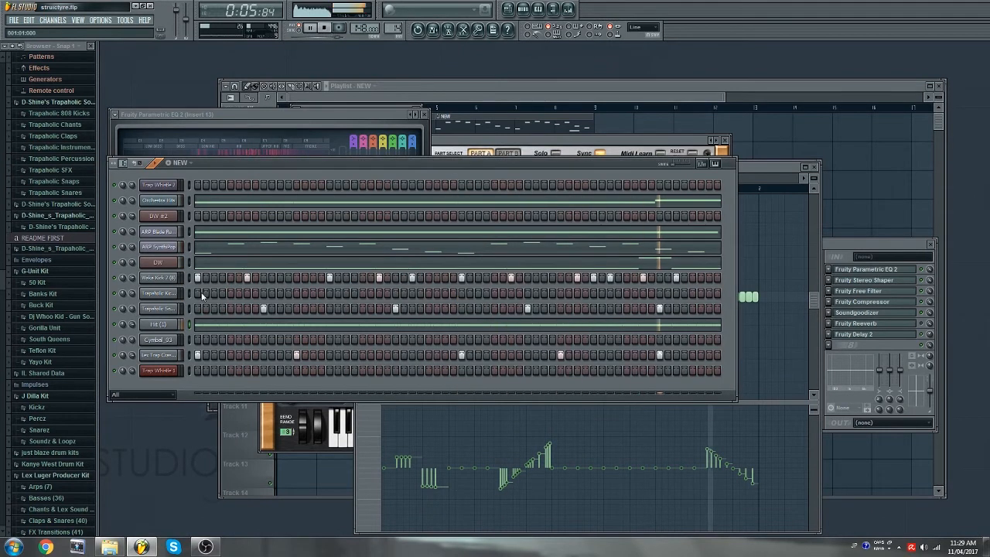
pyautogui.click(170, 342)
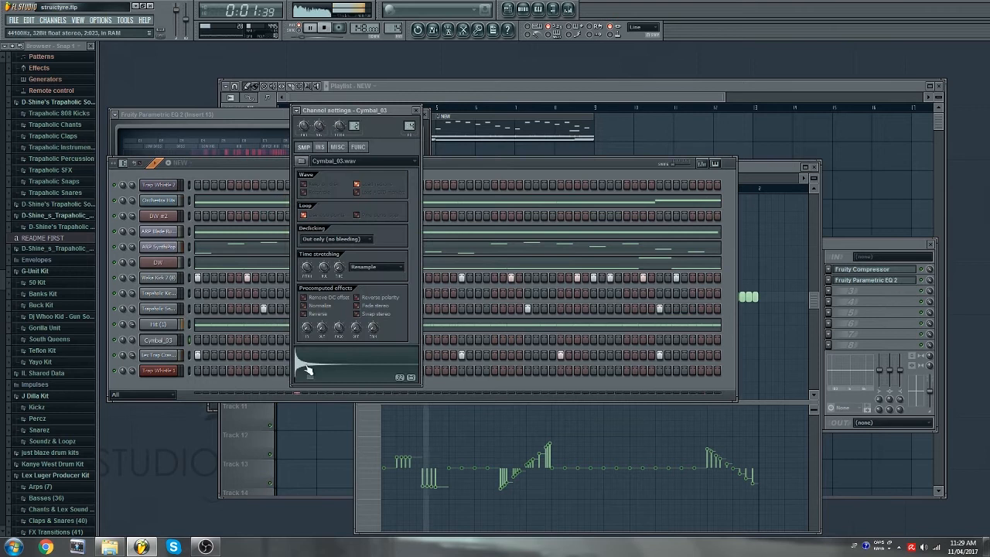
pyautogui.click(482, 179)
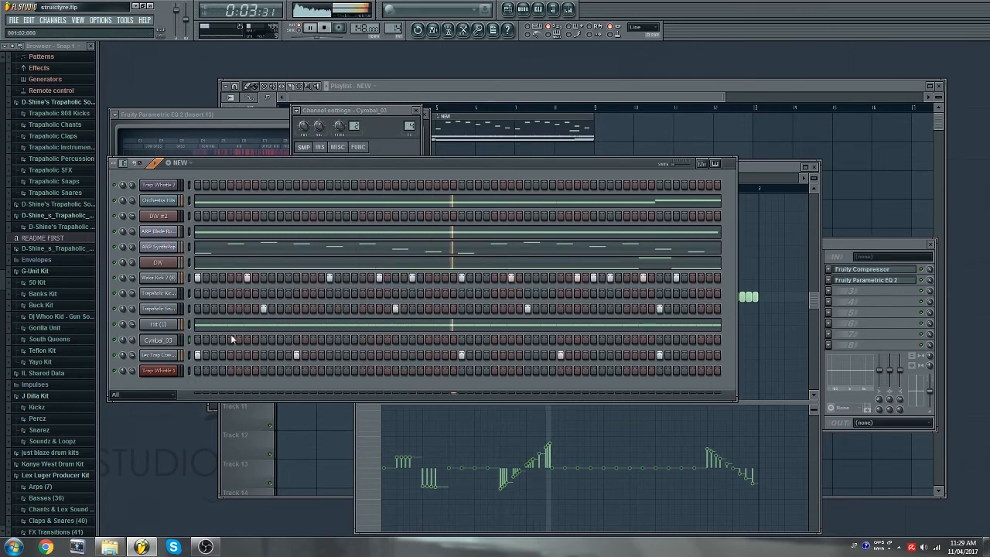
pyautogui.click(230, 340)
pyautogui.click(296, 340)
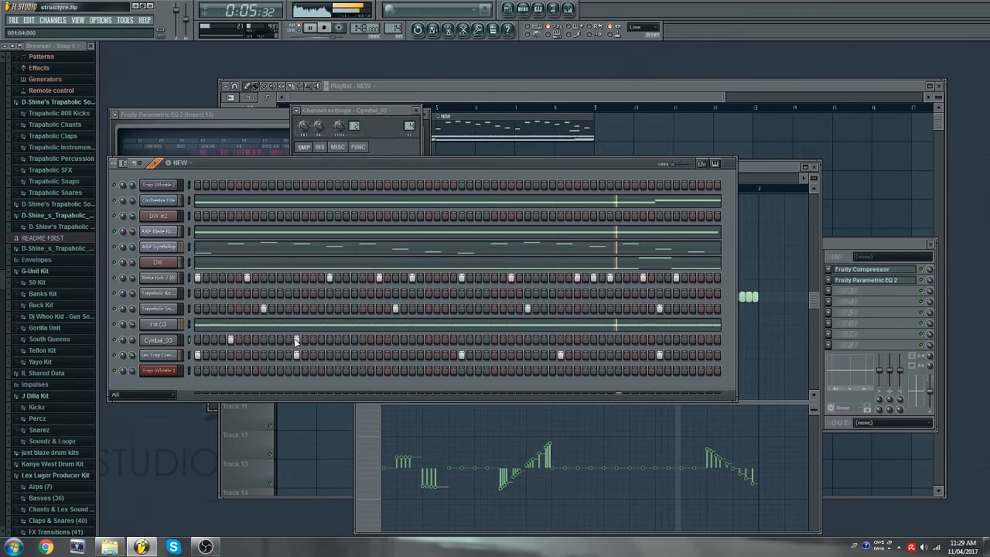
pyautogui.click(361, 339)
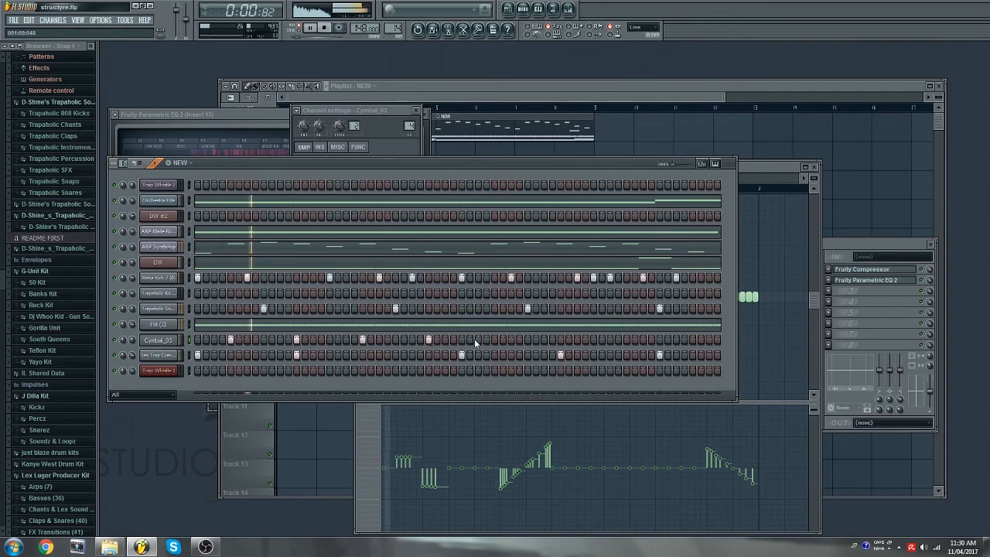
pyautogui.click(626, 340)
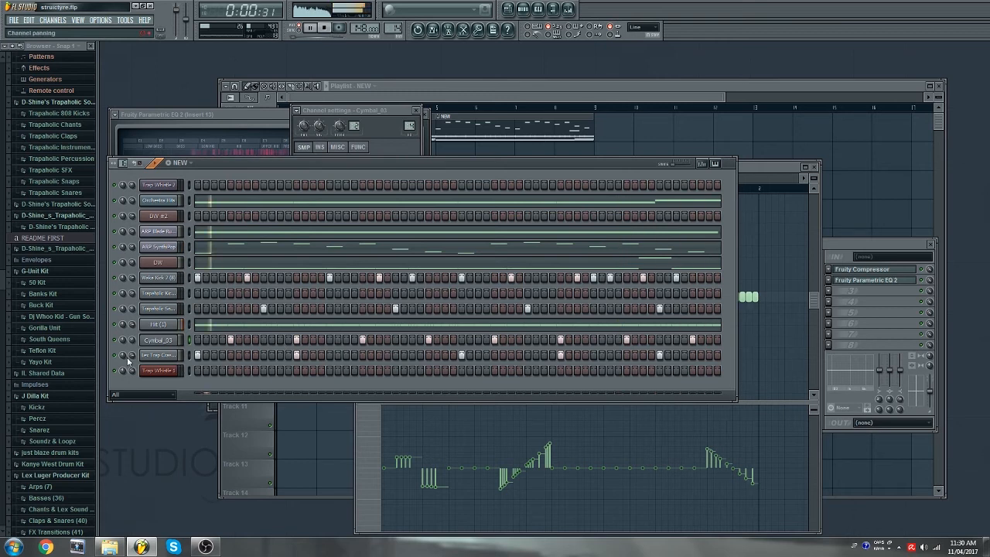
# - Move the second NEW clip on Track 1 of the playlist to bar 21
pyautogui.click(469, 98)
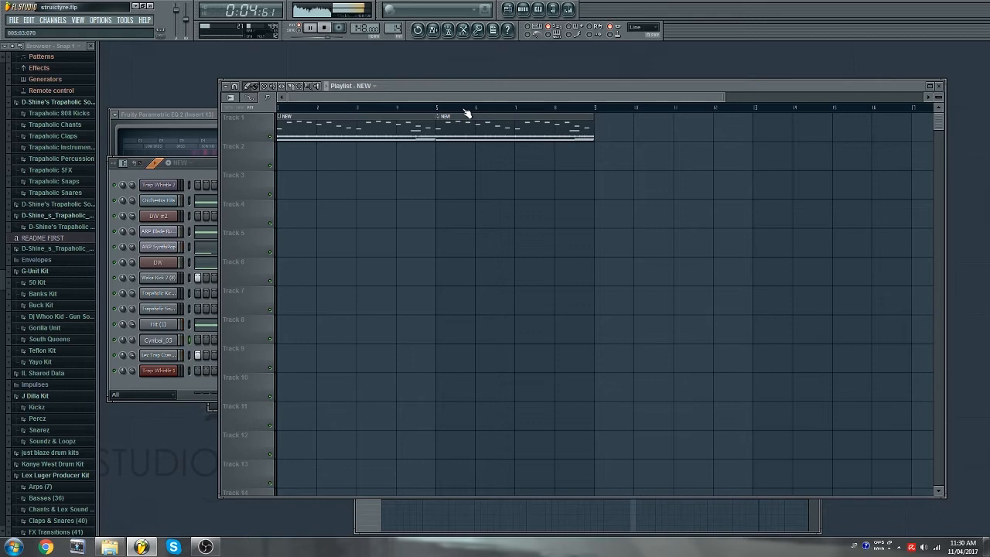
pyautogui.scroll(-2, 467, 113)
pyautogui.moveTo(407, 122); pyautogui.dragTo(826, 123)
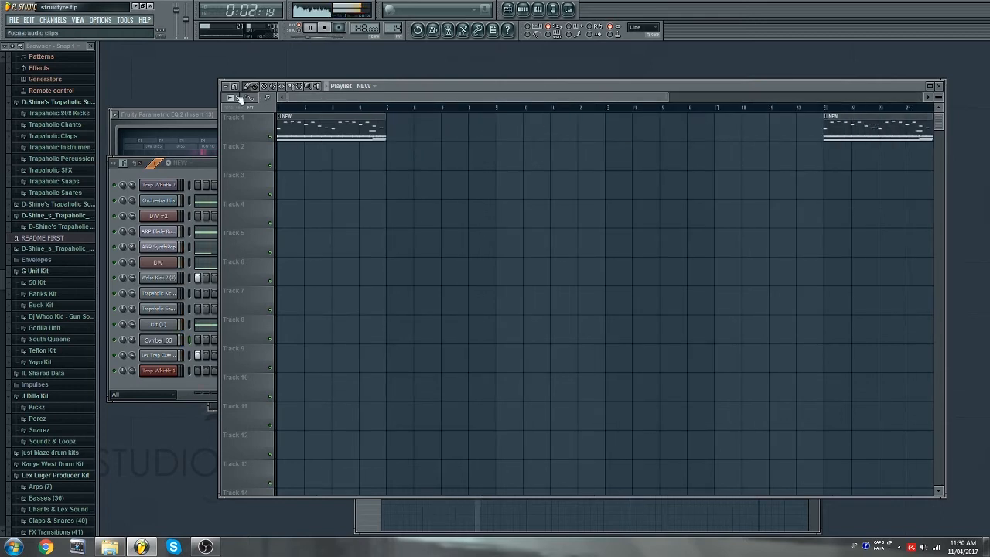
# - Make the NEW clip at bar 1 a unique pattern and open it for editing
pyautogui.rightClick(282, 119)
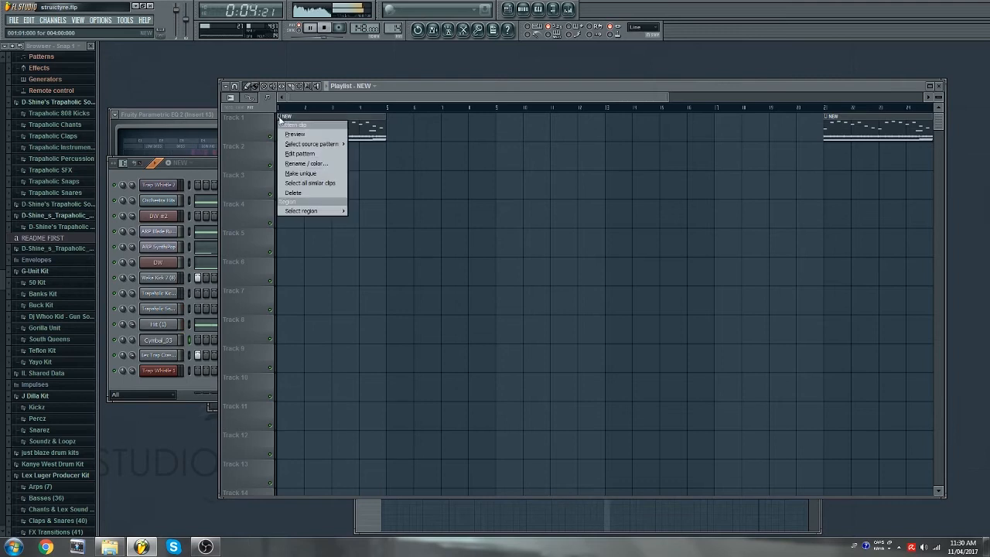
pyautogui.click(307, 172)
pyautogui.doubleClick(307, 129)
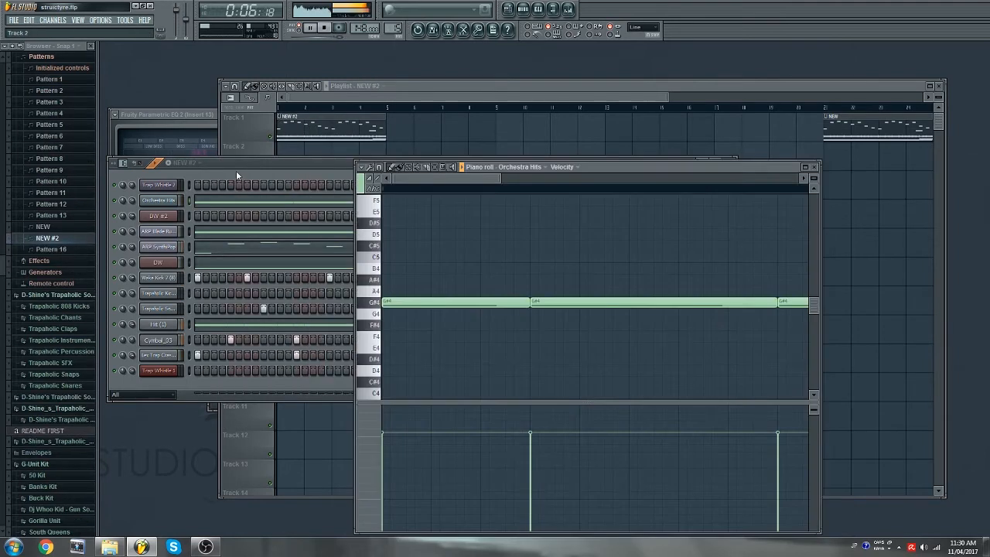
# - Delete all DW bass notes from the NEW #2 pattern
pyautogui.click(236, 168)
pyautogui.click(237, 266)
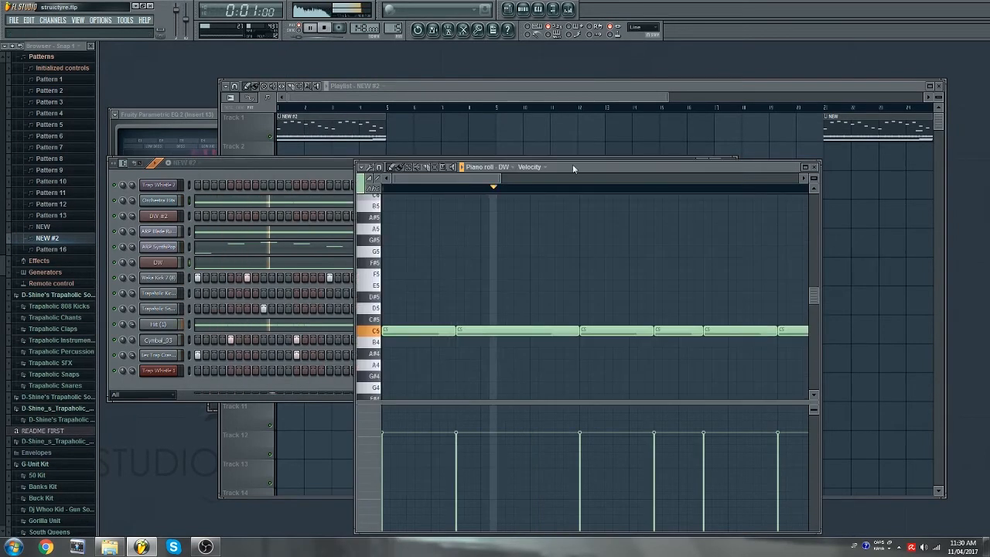
pyautogui.scroll(-3, 454, 193)
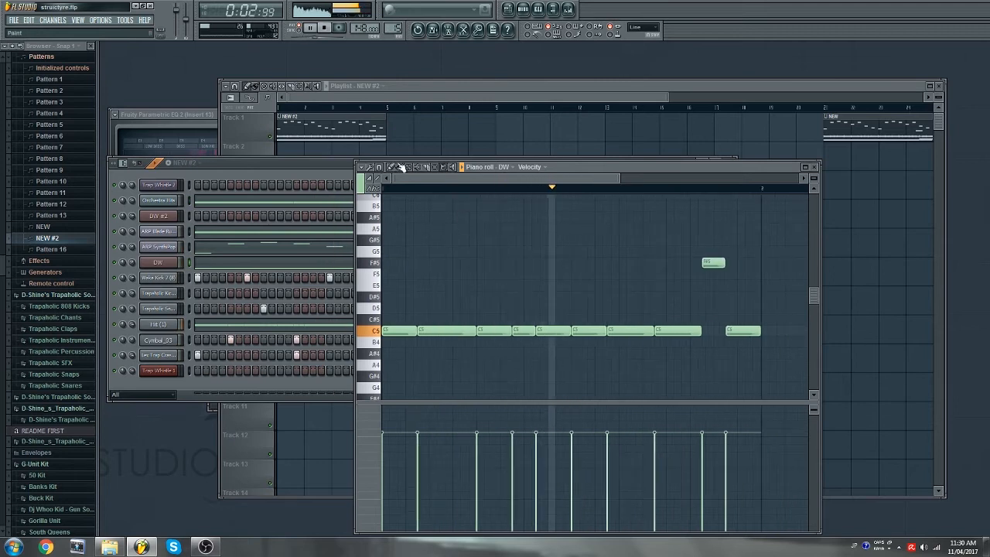
pyautogui.hotkey('ctrl', 'a')
pyautogui.press('Delete')
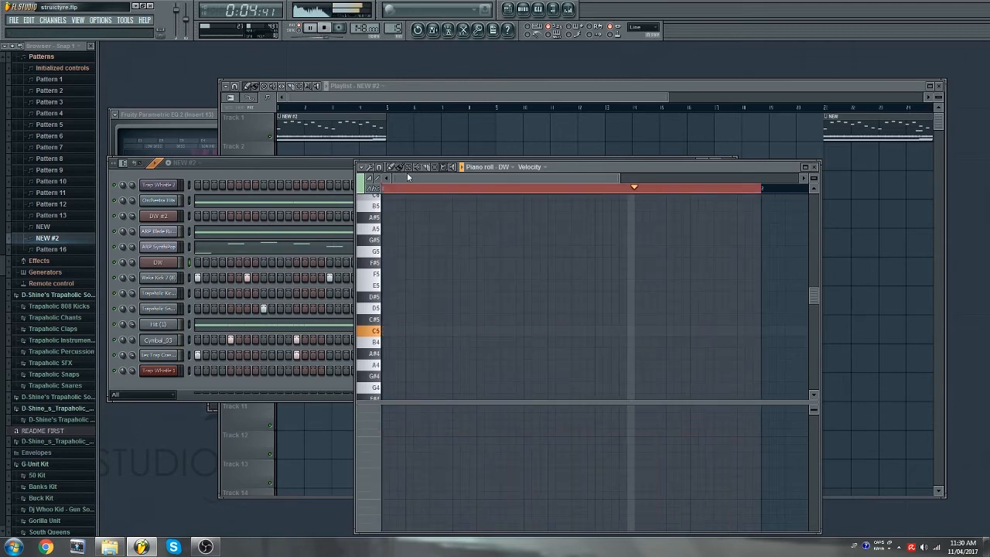
# - Replace all the Hit (1) notes in NEW #2 with a plain hit on each 4 steps
pyautogui.click(297, 174)
pyautogui.click(255, 324)
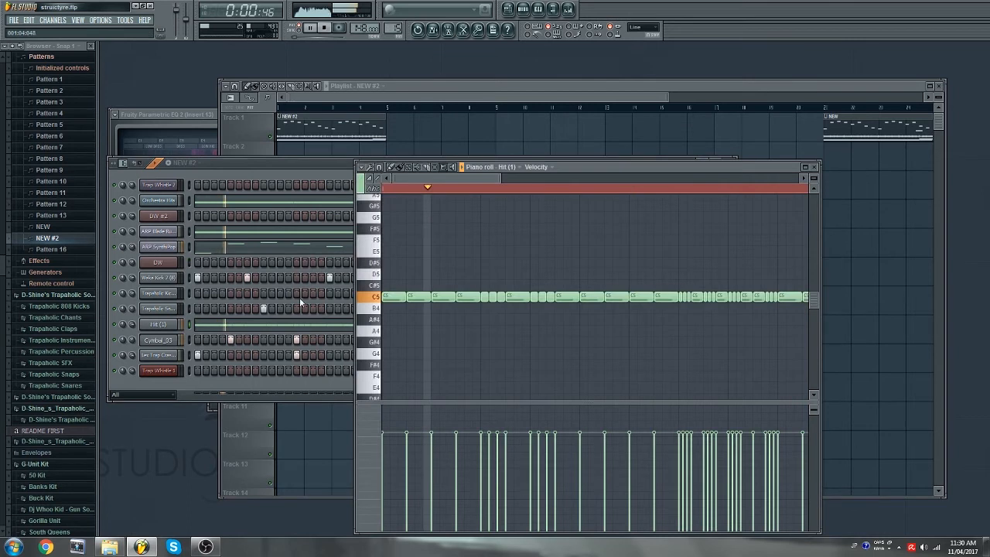
pyautogui.hotkey('ctrl', 'a')
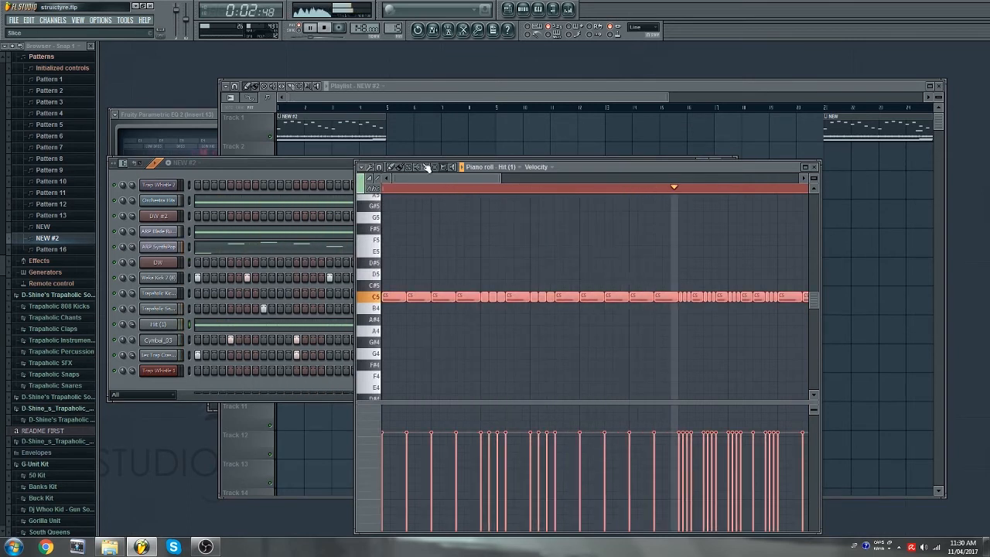
pyautogui.press('Delete')
pyautogui.rightClick(164, 325)
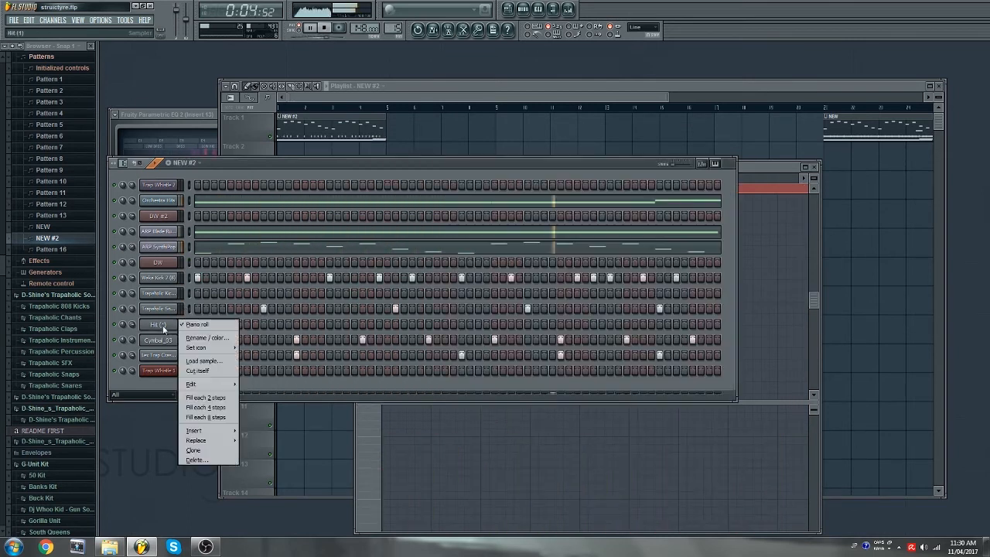
pyautogui.click(218, 407)
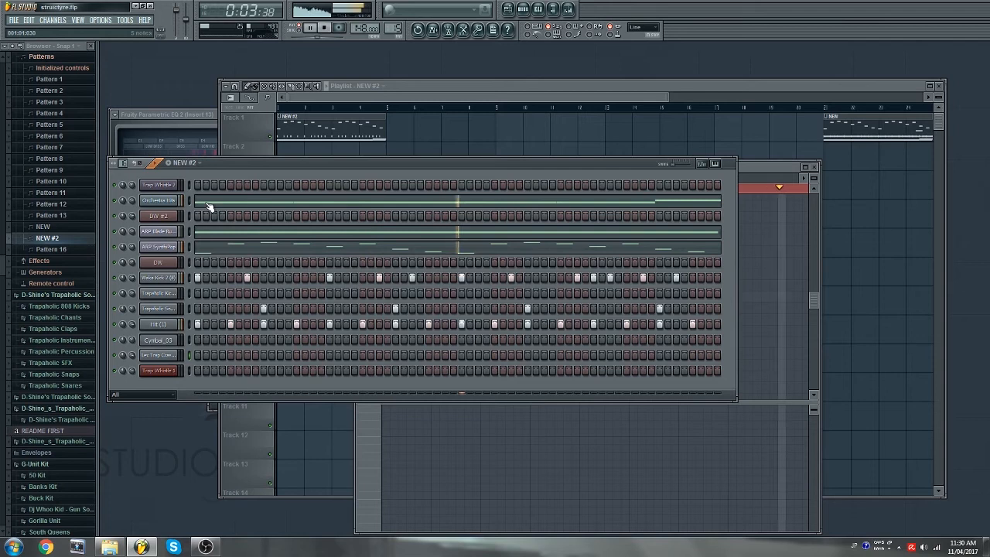
# - Delete all ARP SynthPop notes from the NEW #2 pattern
pyautogui.click(221, 251)
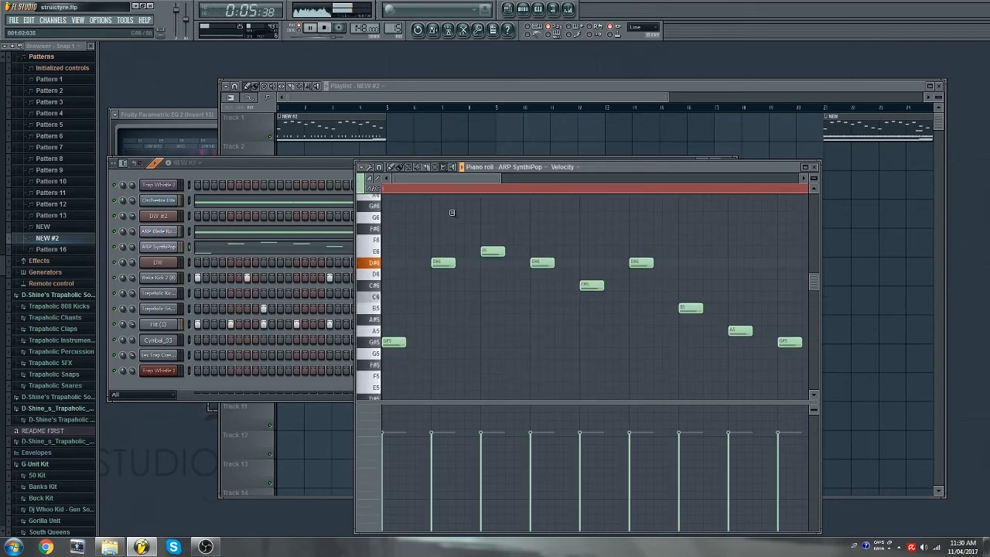
pyautogui.scroll(-3, 444, 173)
pyautogui.hotkey('ctrl', 'a')
pyautogui.hotkey('ctrl', 's')
pyautogui.press('Delete')
pyautogui.click(343, 161)
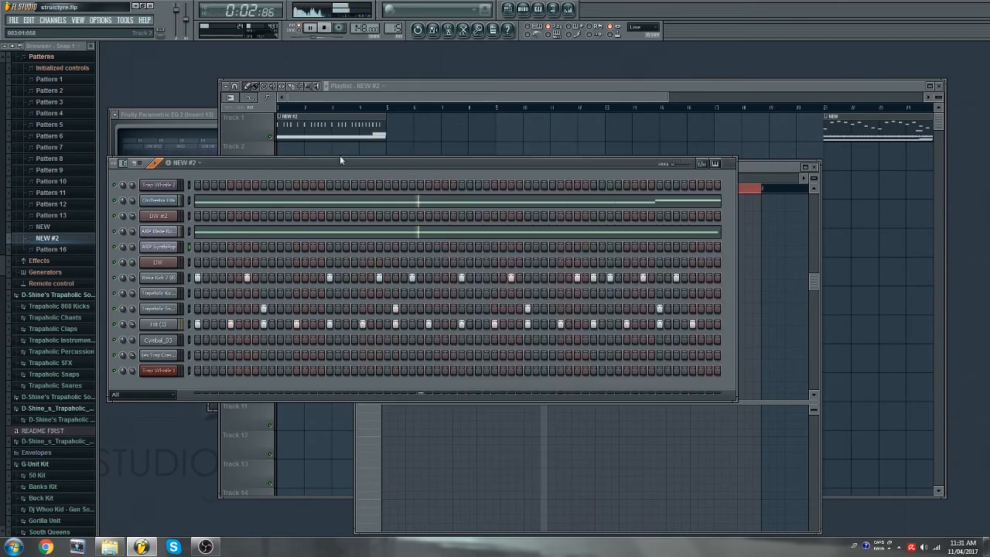
# - Thin out the kick in NEW #2, leaving hits on steps 1, 13, 27, 33, 45, 51 and 59
pyautogui.click(351, 97)
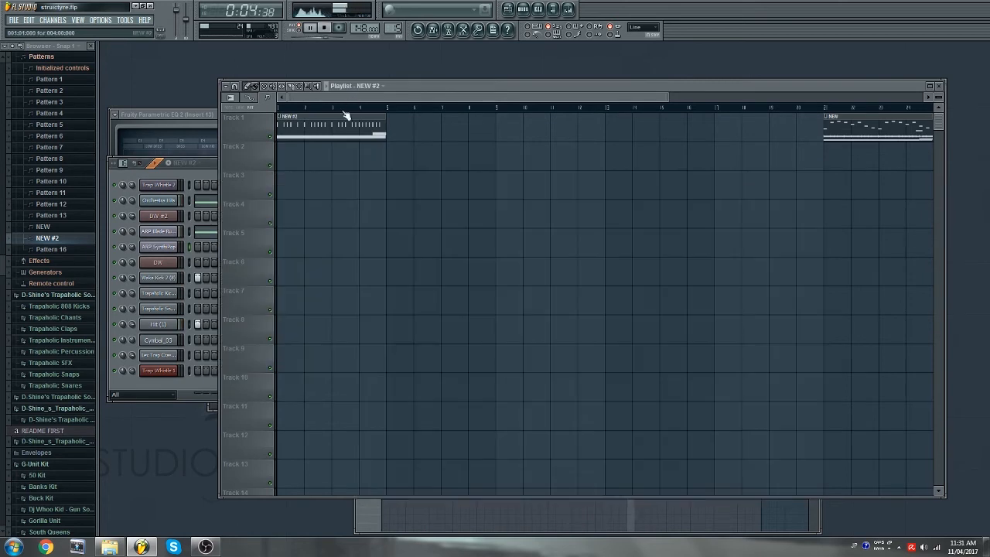
pyautogui.click(215, 179)
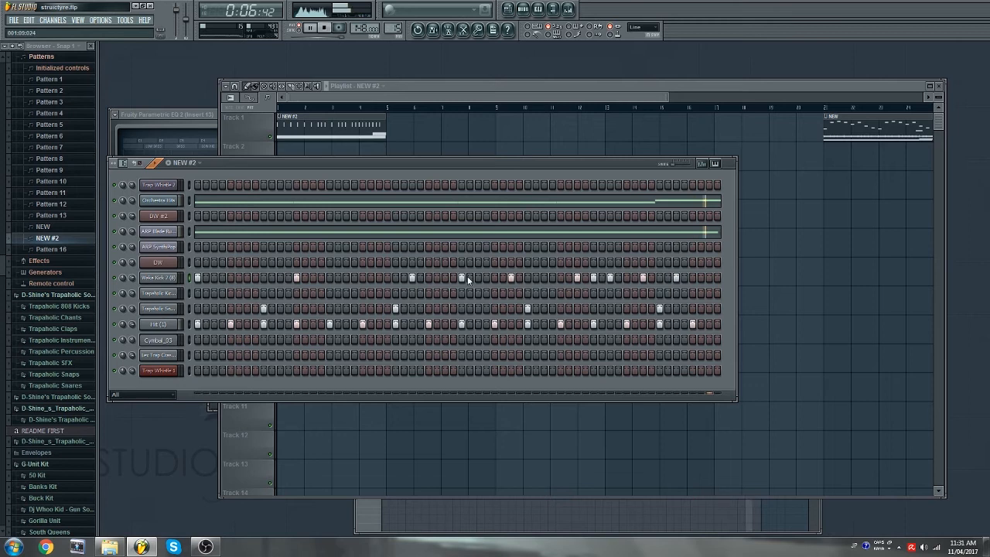
pyautogui.click(561, 277)
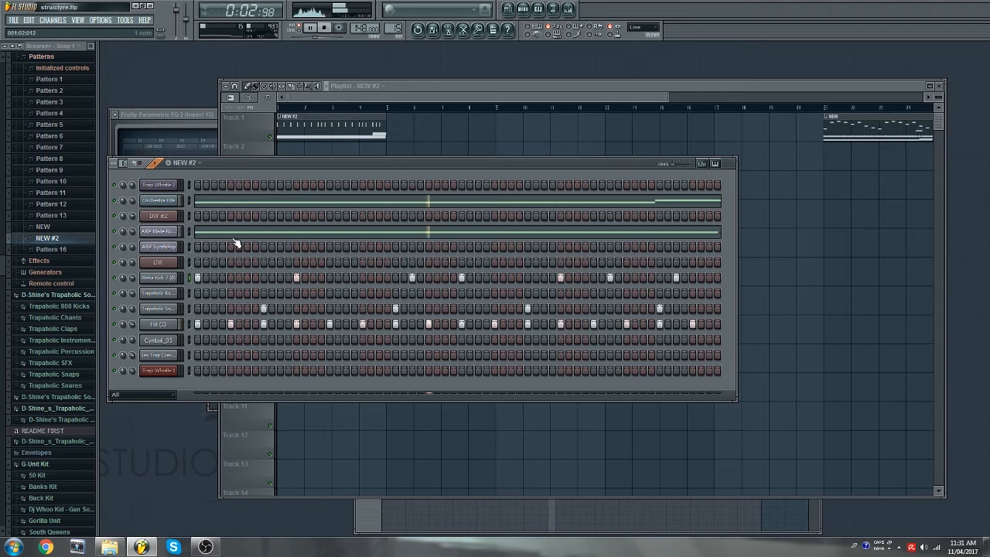
# - Place another NEW #2 clip at bar 5 and a NEW clip at bar 9 on Track 1
pyautogui.click(309, 131)
pyautogui.click(391, 136)
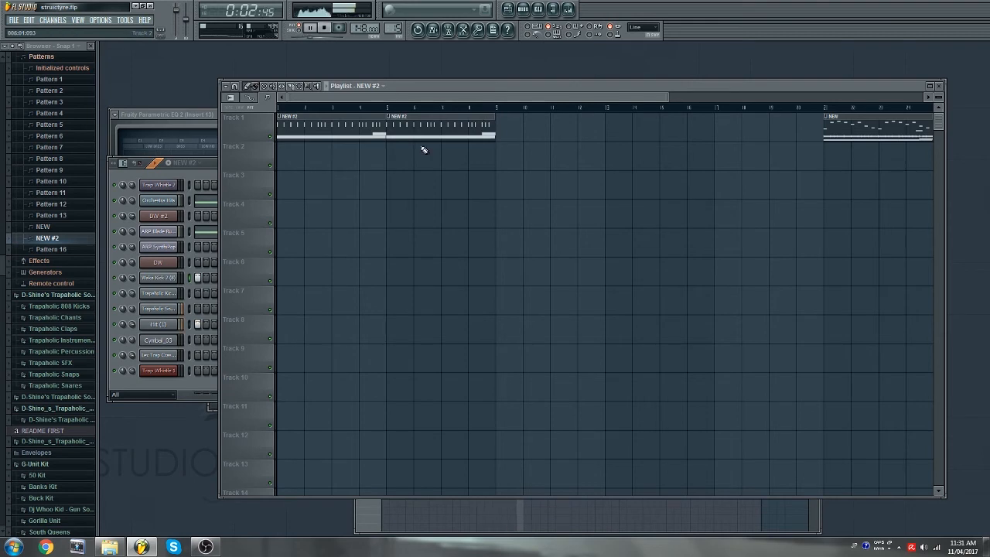
pyautogui.click(860, 123)
pyautogui.click(499, 130)
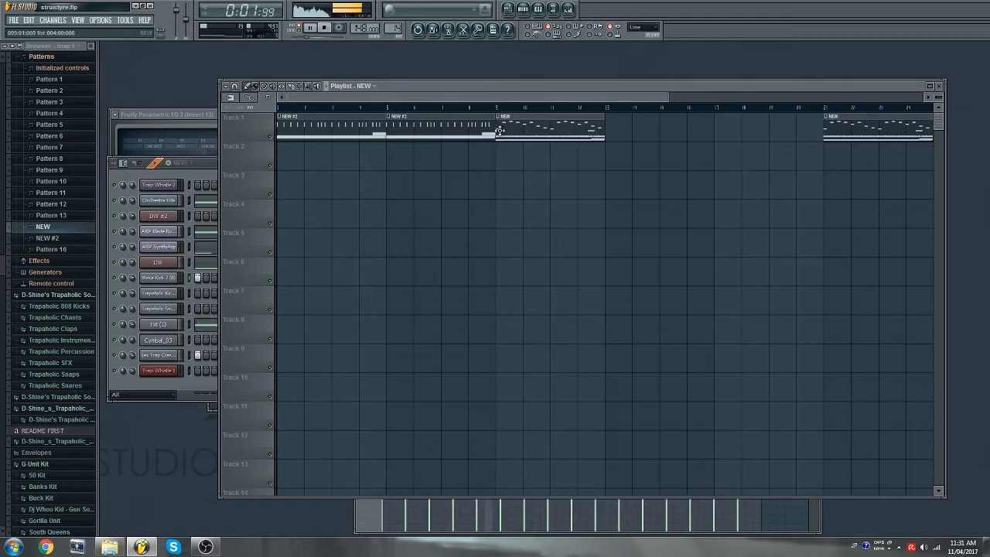
# - Make the NEW clip at bar 9 a unique pattern and open it for editing
pyautogui.click(499, 116)
pyautogui.click(518, 174)
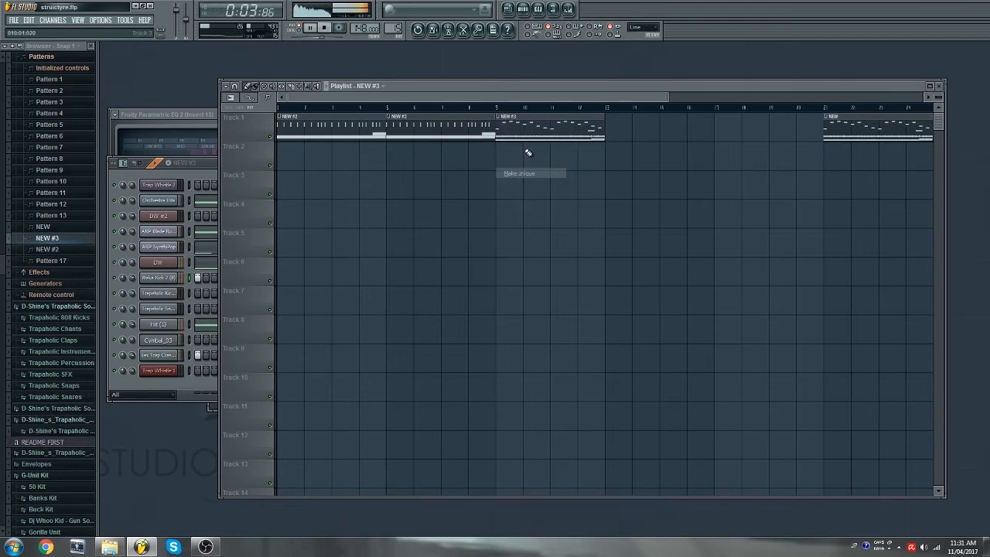
pyautogui.doubleClick(522, 129)
# - Delete all Orchestra Hits notes from the NEW #3 pattern and return to its step sequencer
pyautogui.click(265, 179)
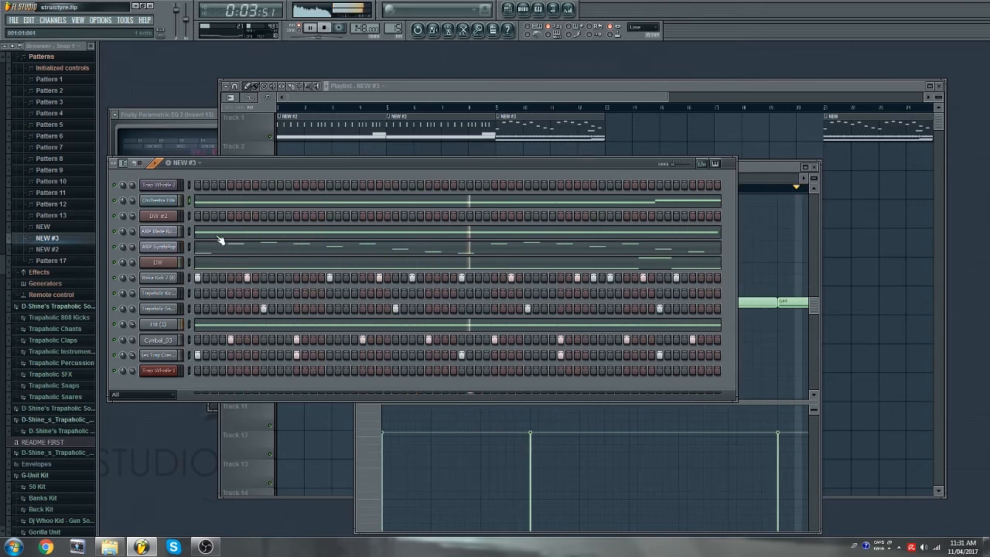
pyautogui.press('F7')
pyautogui.click(325, 203)
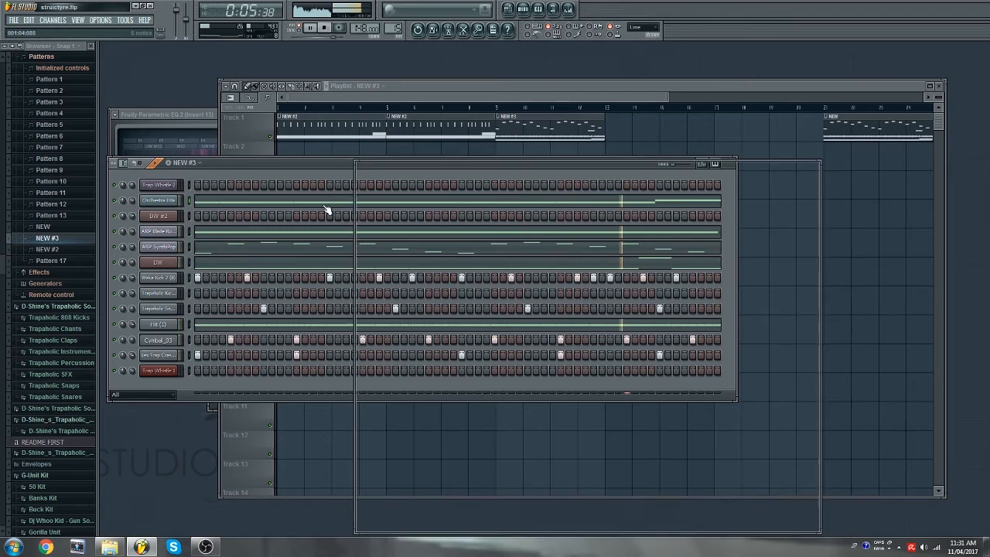
pyautogui.scroll(-2, 429, 199)
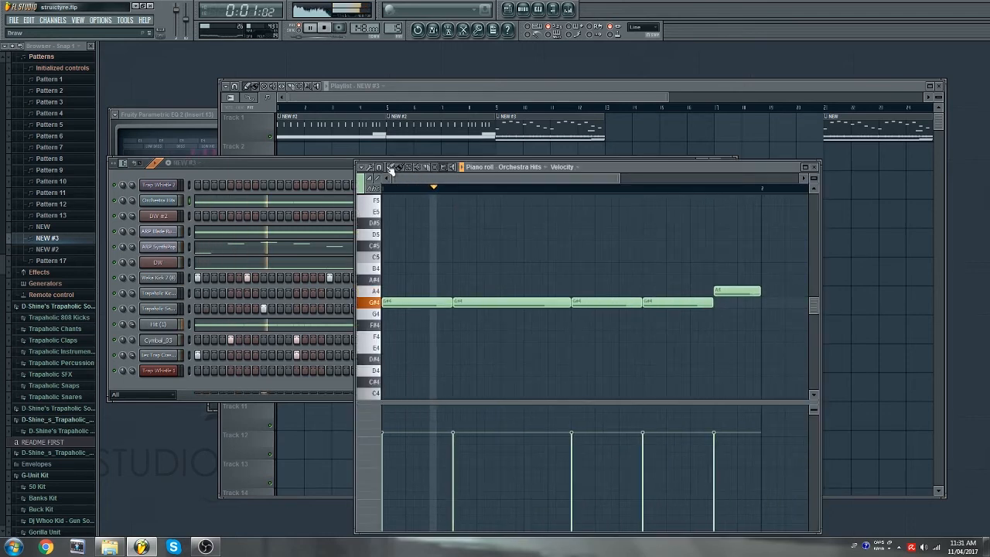
pyautogui.hotkey('ctrl', 'a')
pyautogui.press('Delete')
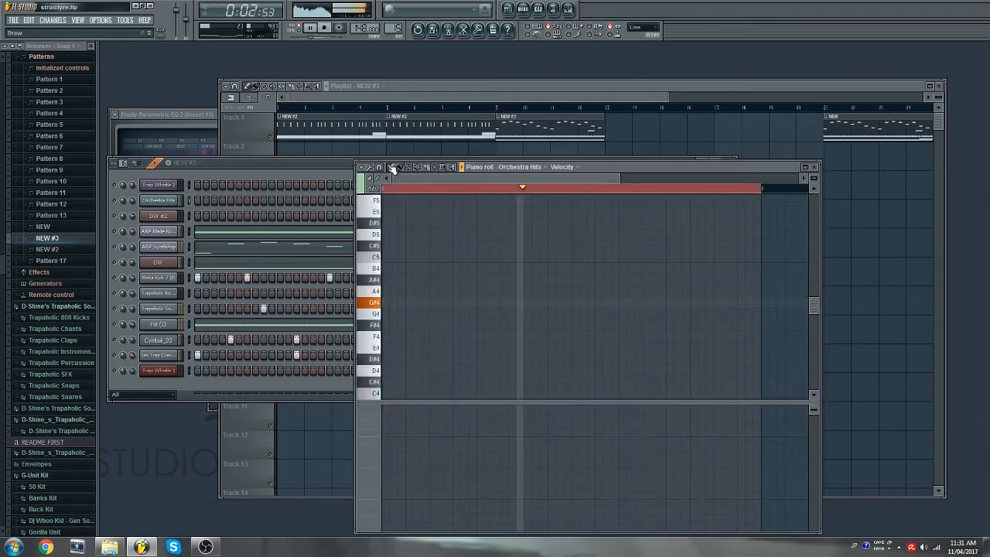
pyautogui.click(307, 171)
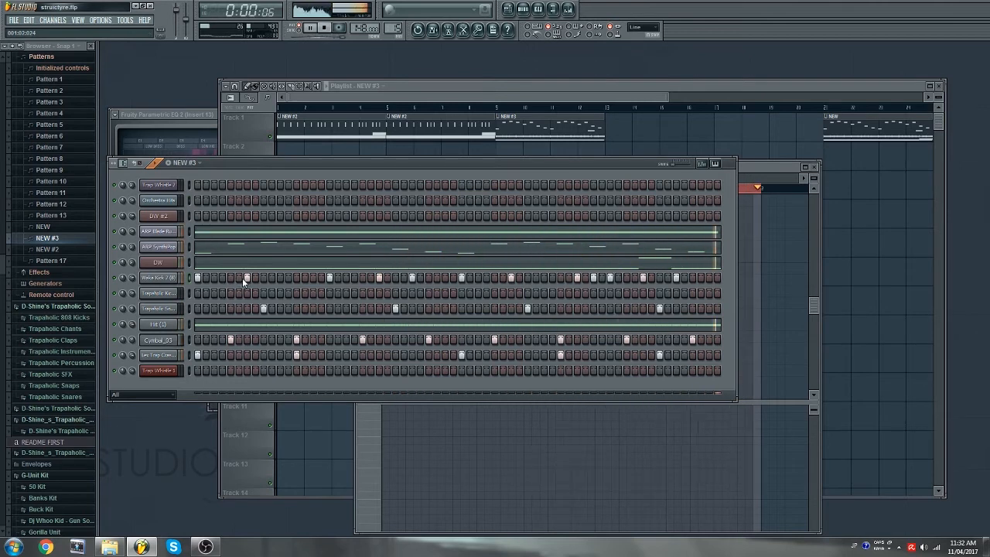
# - Thin out the kick in NEW #3, leaving hits only on steps 1, 13, 33 and 45
pyautogui.click(297, 278)
pyautogui.moveTo(297, 280); pyautogui.dragTo(727, 281)
pyautogui.click(461, 278)
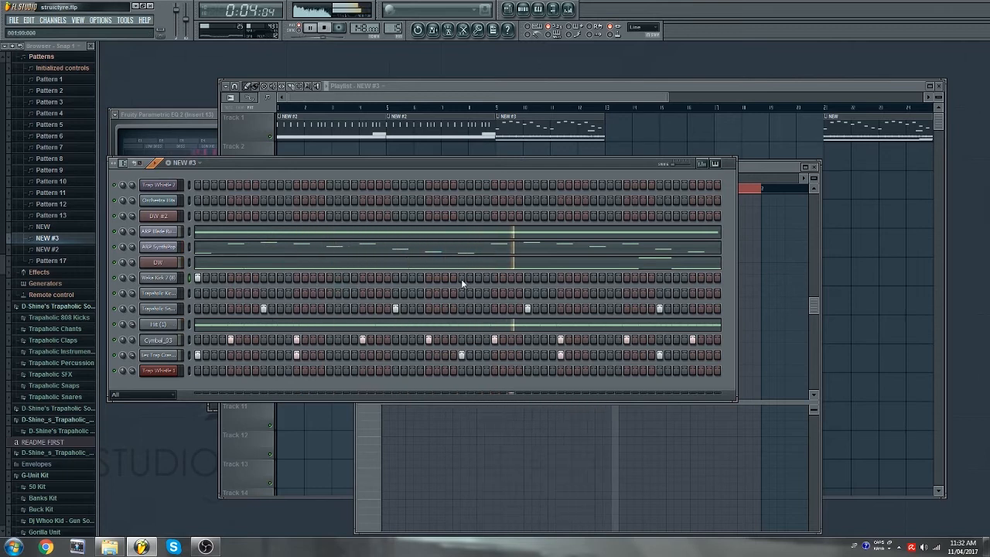
pyautogui.click(560, 279)
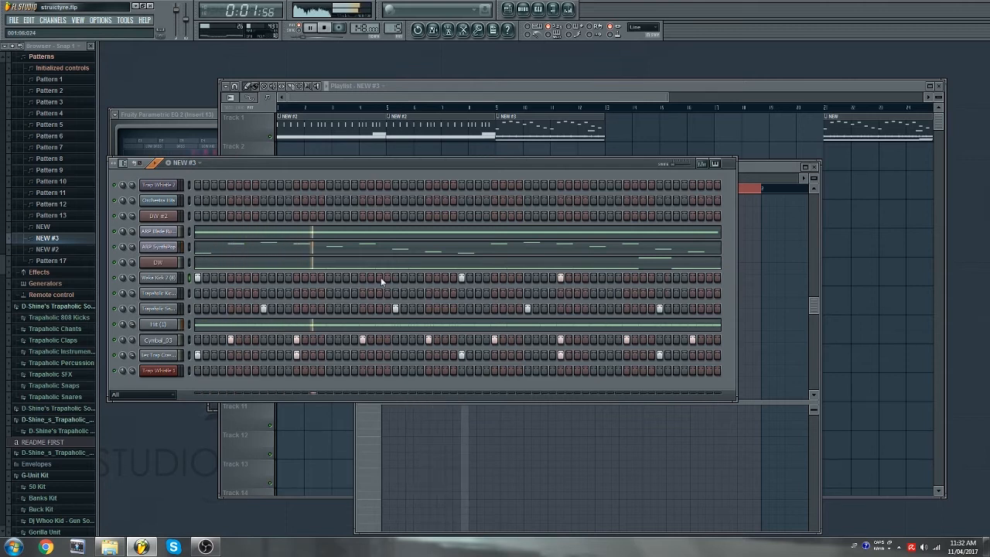
pyautogui.click(296, 279)
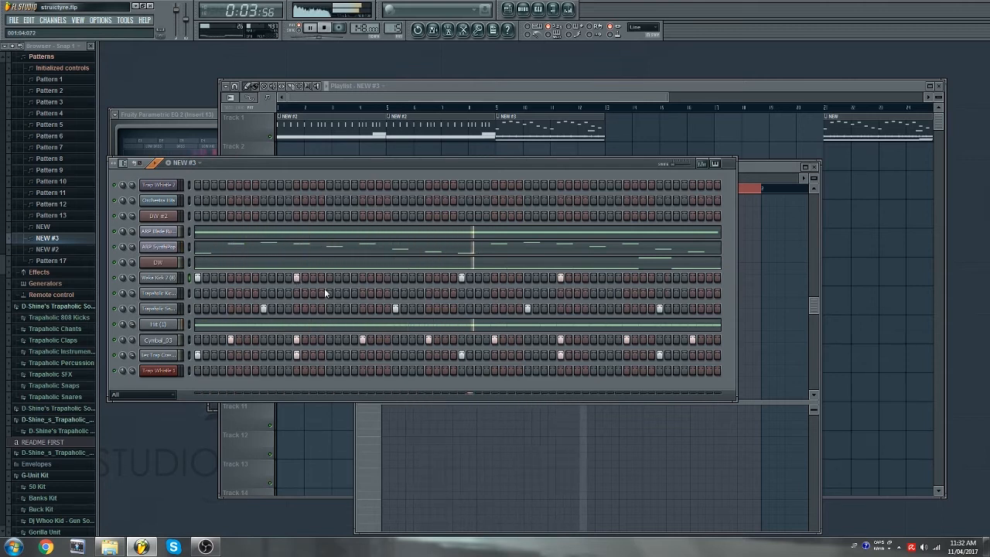
# - Clear all cymbal steps and delete every Hit (1) note from the NEW #3 pattern
pyautogui.moveTo(226, 339); pyautogui.dragTo(913, 339)
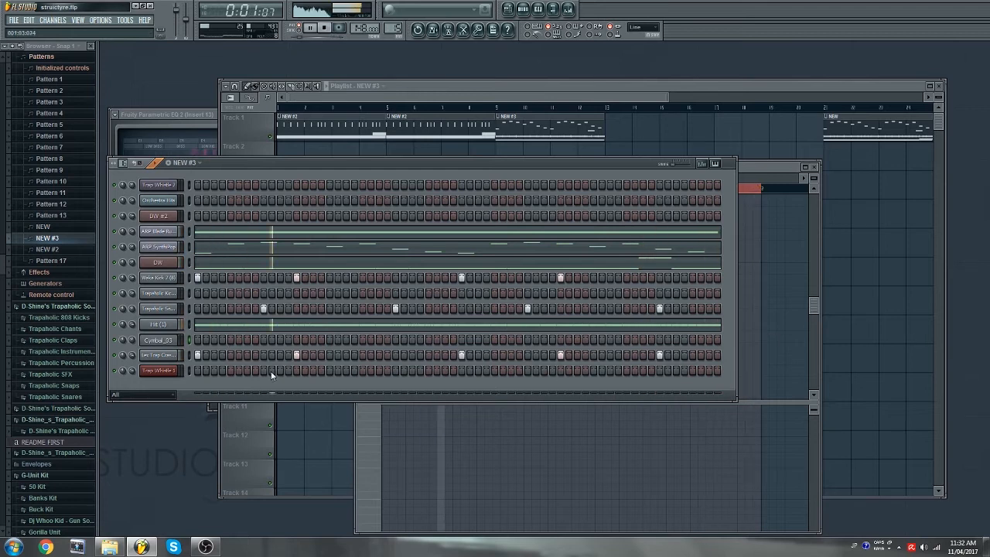
pyautogui.click(232, 329)
pyautogui.hotkey('ctrl', 'a')
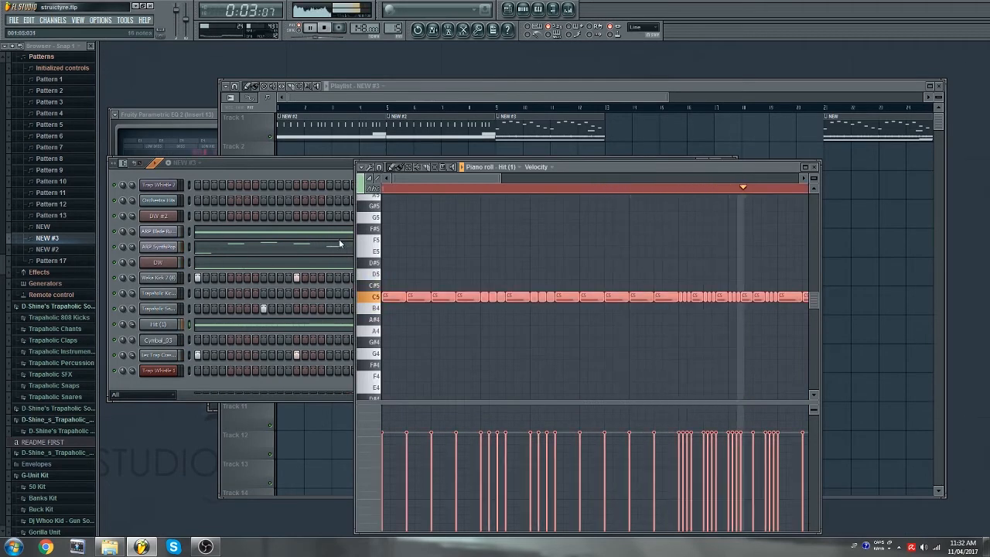
pyautogui.press('Delete')
pyautogui.click(294, 170)
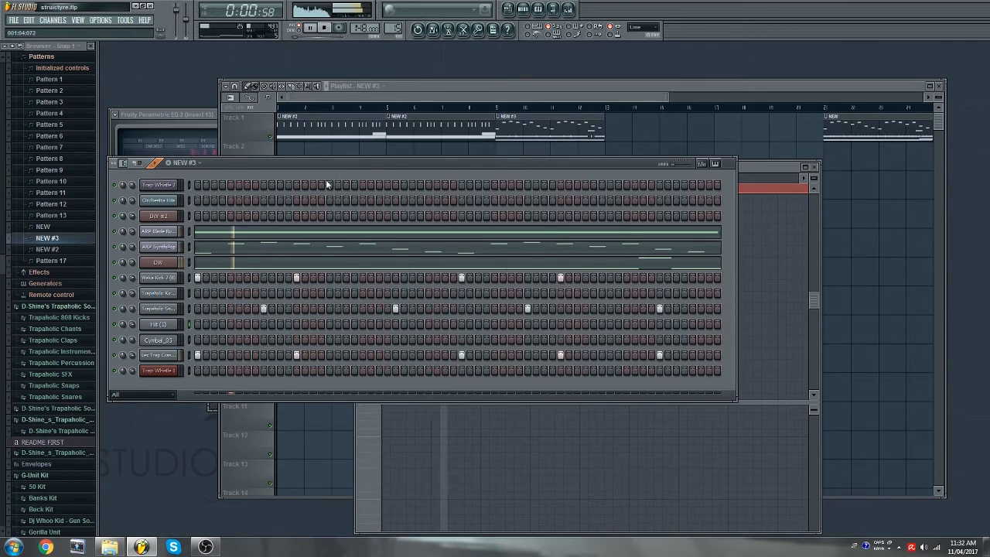
# - Open the Trap Whistle 2 channel settings, audition its sound, and resume playback of the pattern
pyautogui.press('space')
pyautogui.click(159, 186)
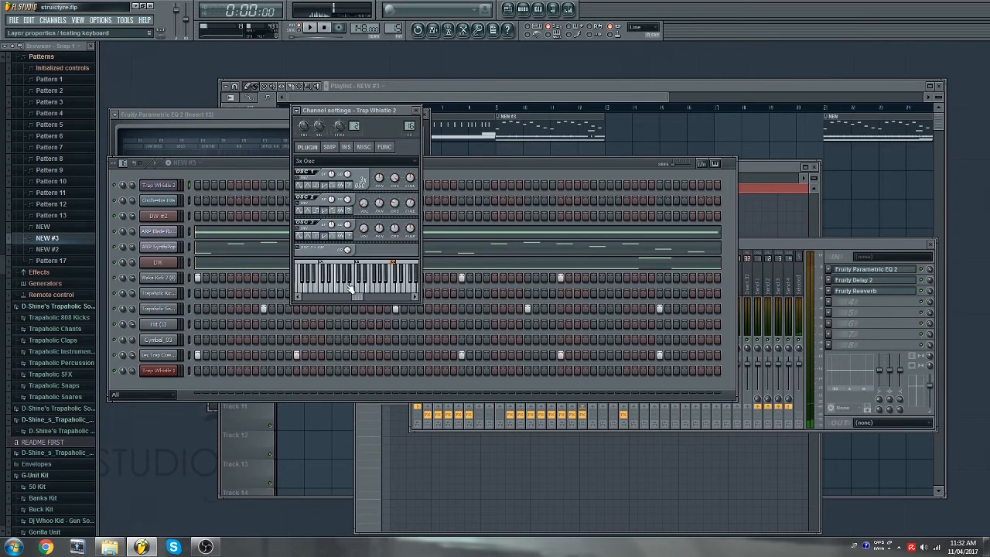
pyautogui.press('space')
pyautogui.click(236, 175)
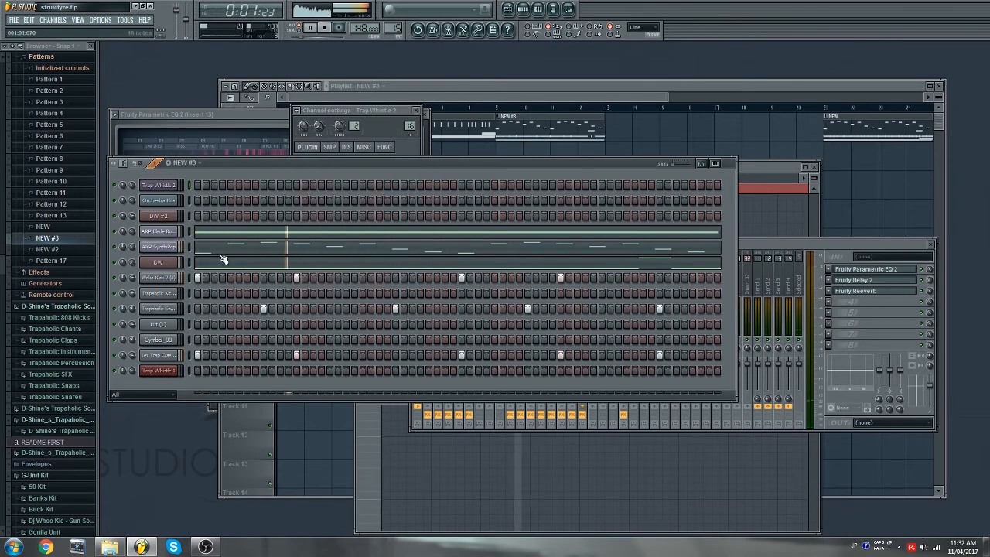
# - Select and copy all notes of the ARP SynthPop melody in NEW #3
pyautogui.click(225, 249)
pyautogui.click(444, 168)
pyautogui.rightClick(445, 205)
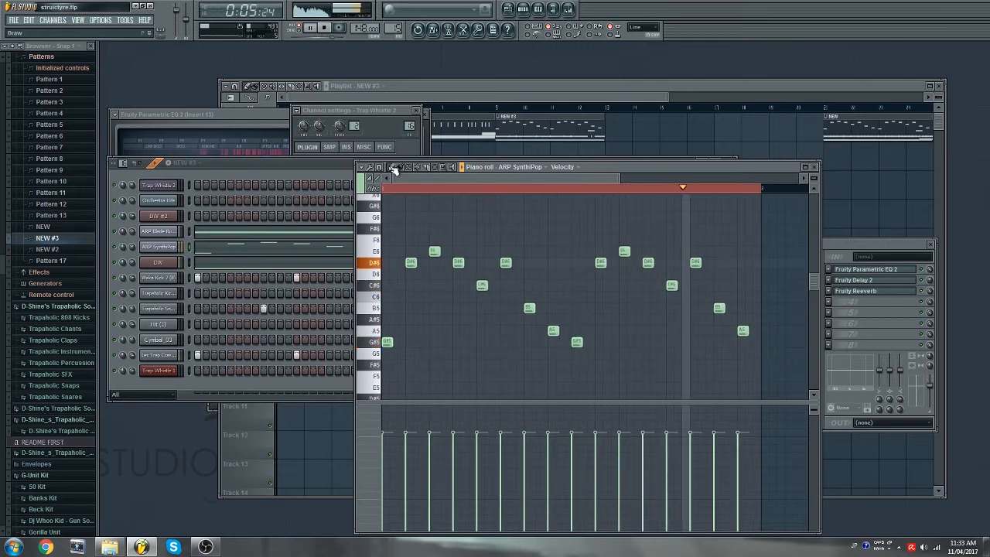
pyautogui.hotkey('ctrl', 'a')
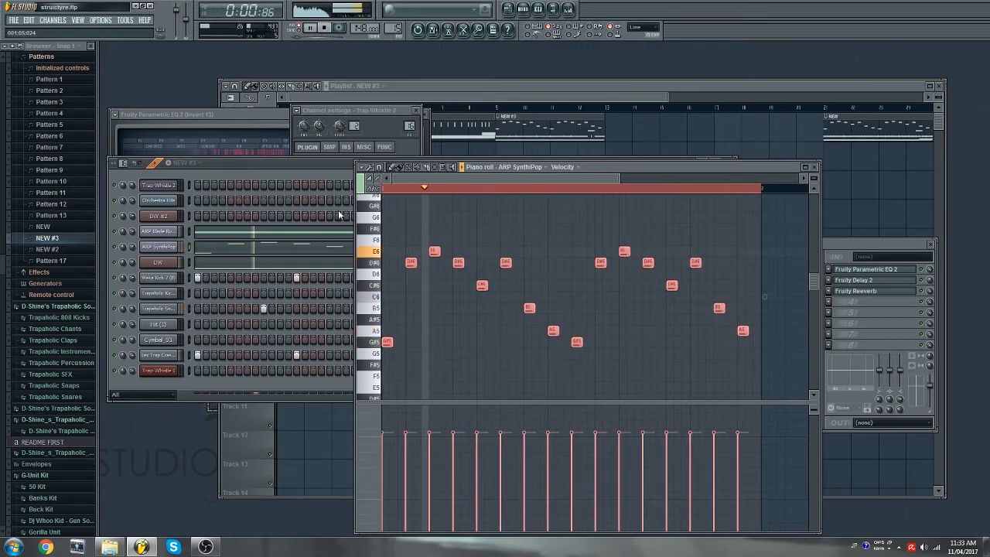
# - Paste the copied melody into Trap Whistle 2, lower it by an octave and lengthen the notes so they join end to end
pyautogui.rightClick(175, 186)
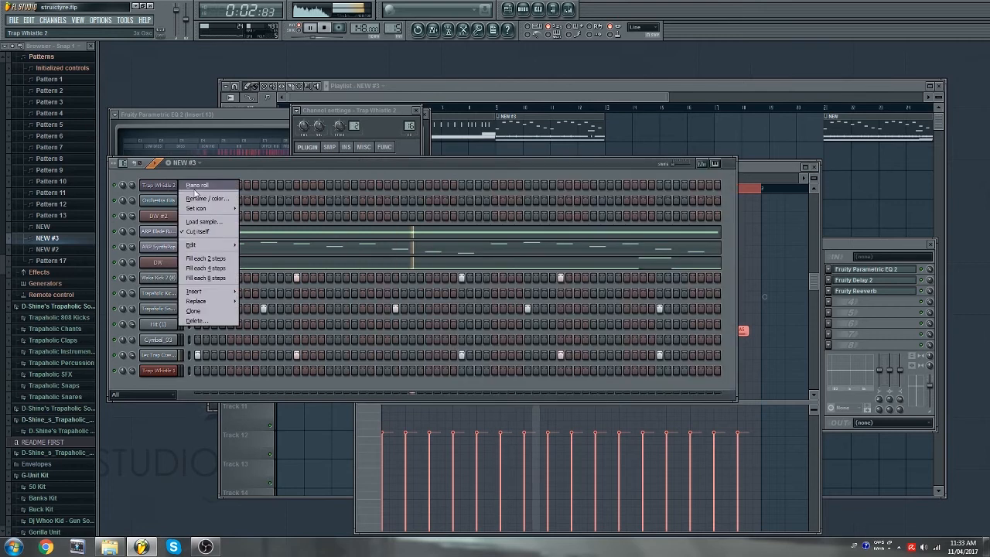
pyautogui.click(197, 189)
pyautogui.hotkey('ctrl', 'v')
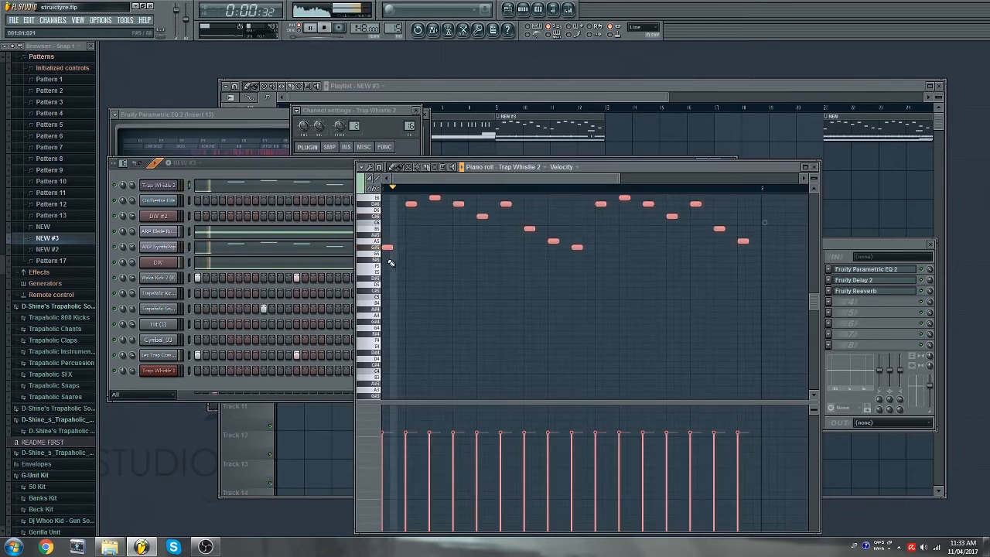
pyautogui.moveTo(387, 247); pyautogui.dragTo(408, 329)
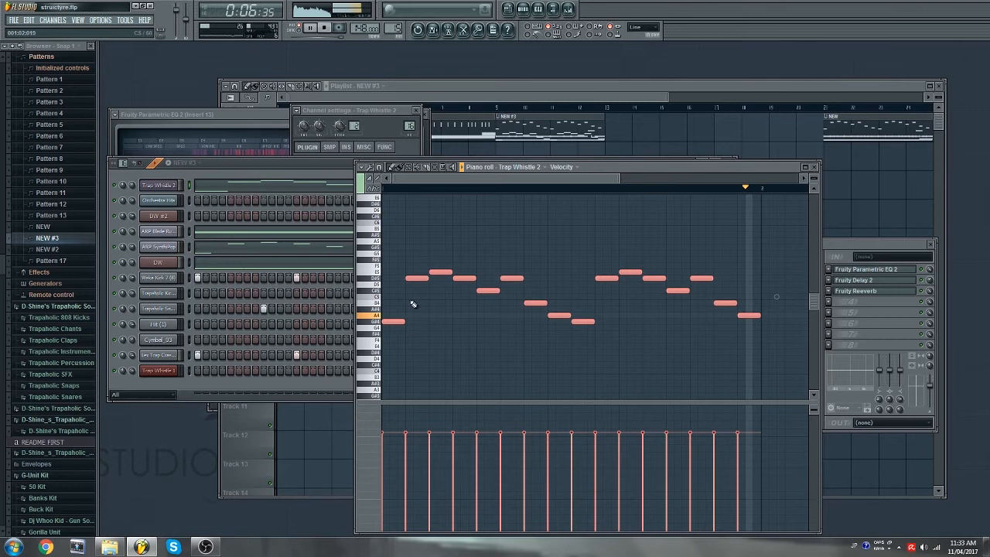
# - Place a second NEW #3 clip at bar 13 on Track 1 and move the NEW clip to bar 17
pyautogui.press('F9')
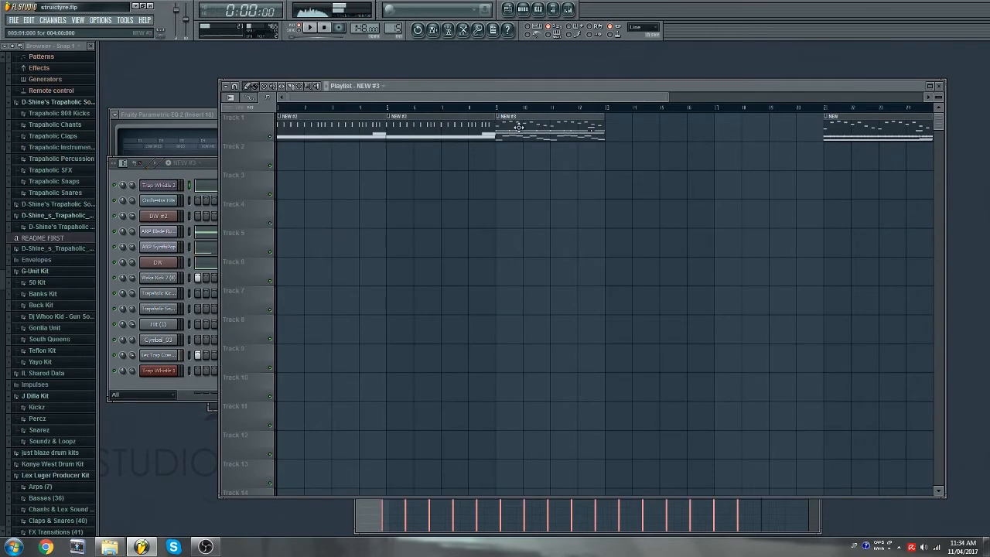
pyautogui.click(630, 127)
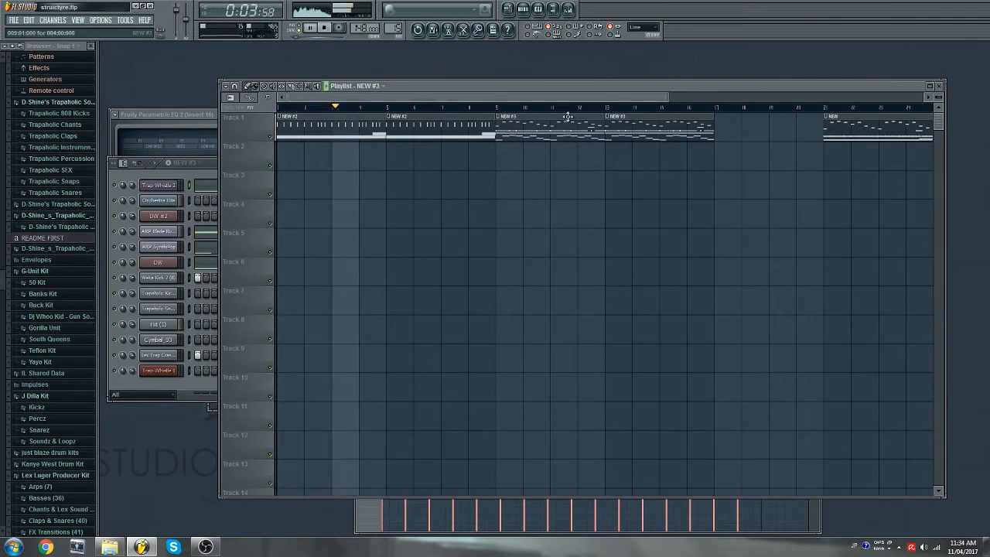
pyautogui.moveTo(840, 118); pyautogui.dragTo(731, 121)
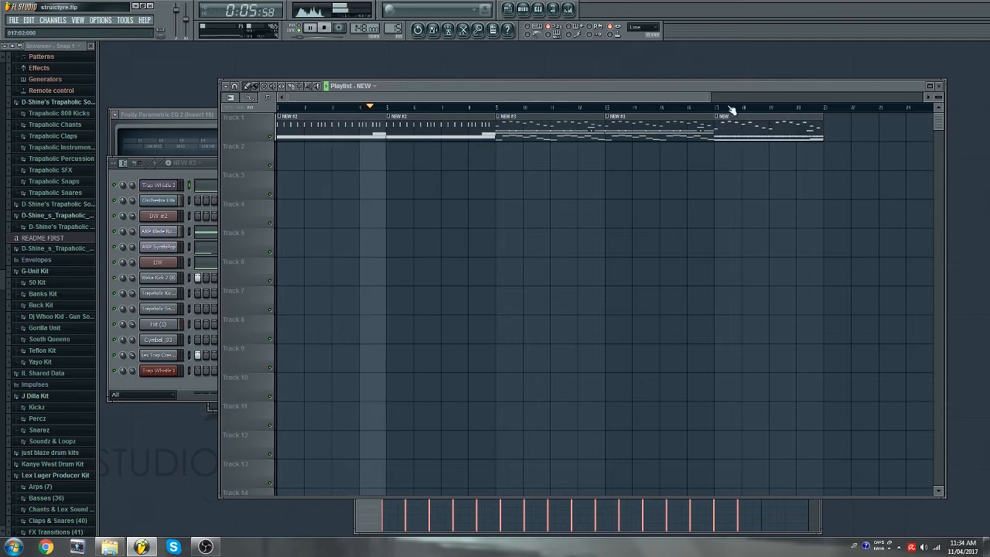
pyautogui.scroll(-1, 732, 110)
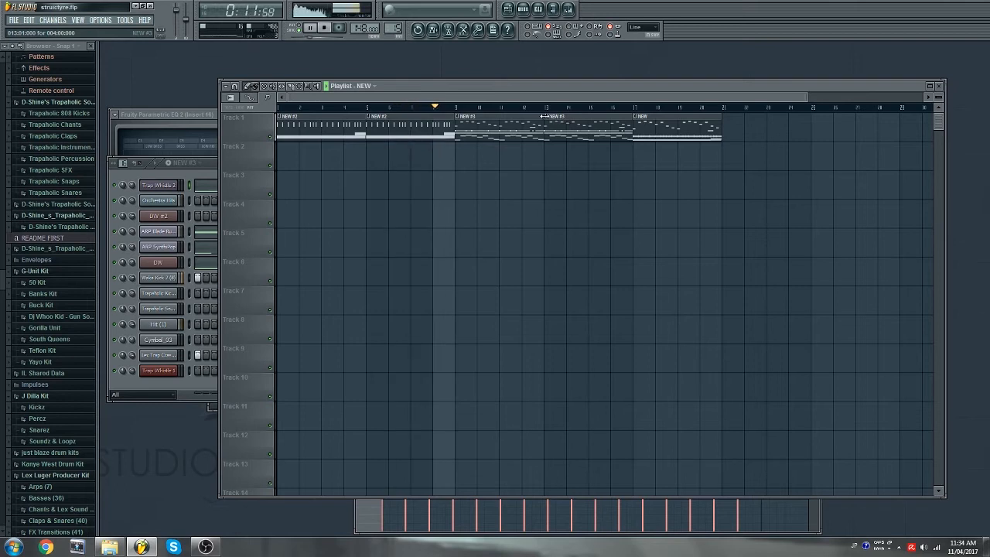
# - Make the NEW #3 clip at bar 13 a unique pattern and play from bar 13 with its step sequencer open
pyautogui.rightClick(547, 121)
pyautogui.click(574, 174)
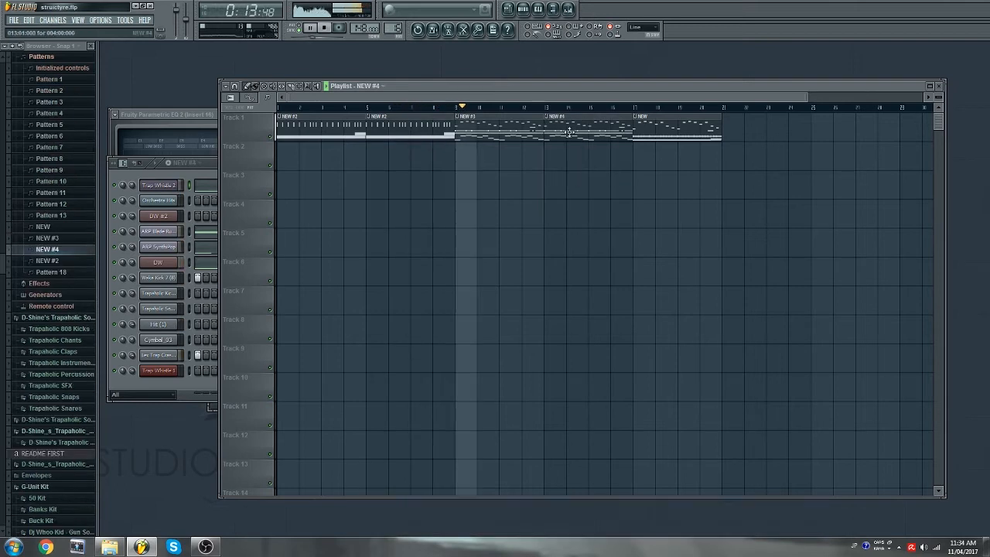
pyautogui.doubleClick(572, 131)
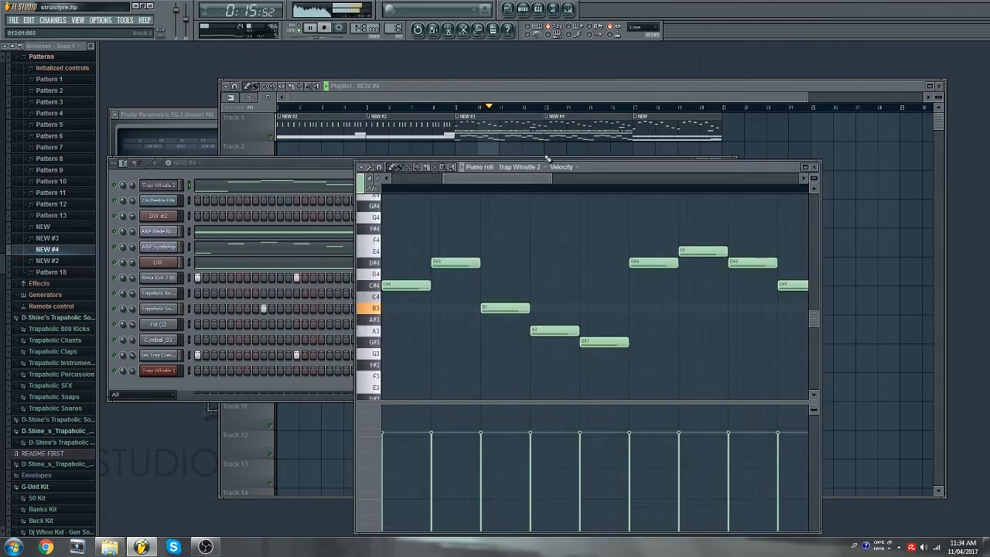
pyautogui.click(311, 180)
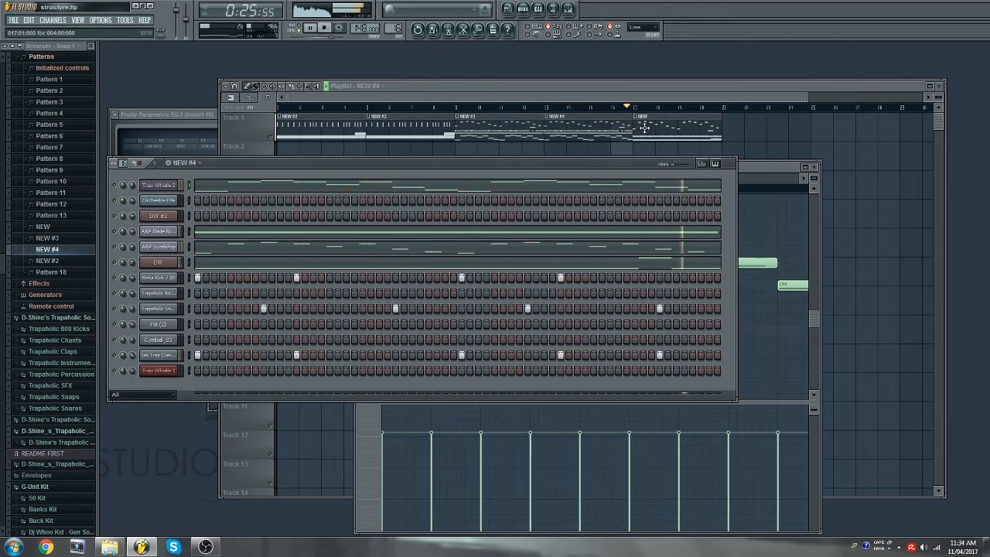
pyautogui.click(545, 109)
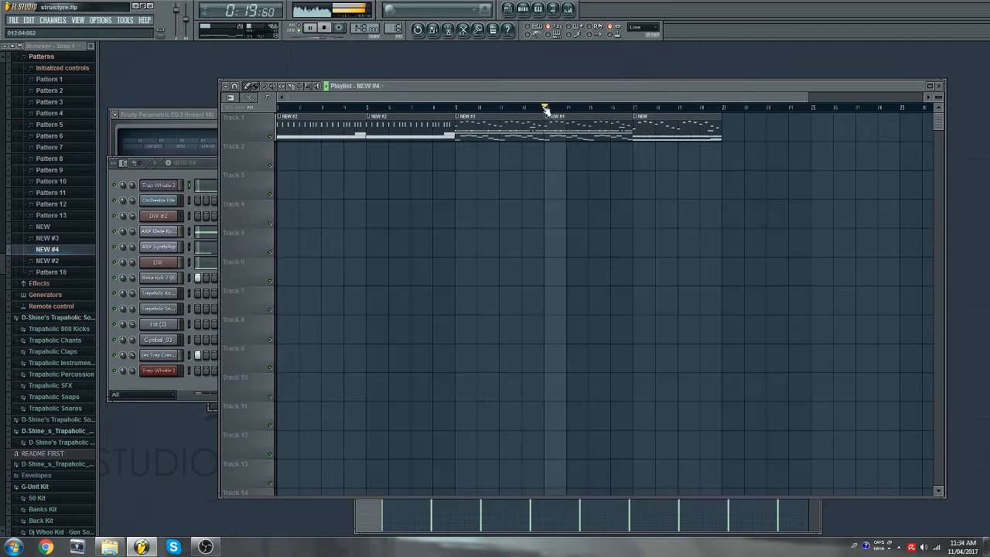
pyautogui.doubleClick(555, 129)
pyautogui.click(241, 174)
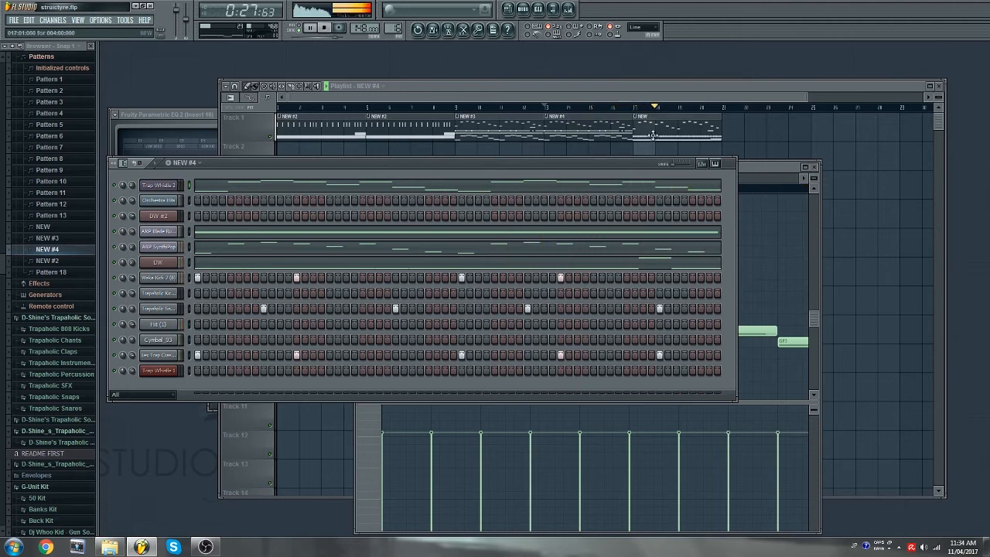
# - Place another NEW clip at bar 21 on Track 1
pyautogui.click(659, 124)
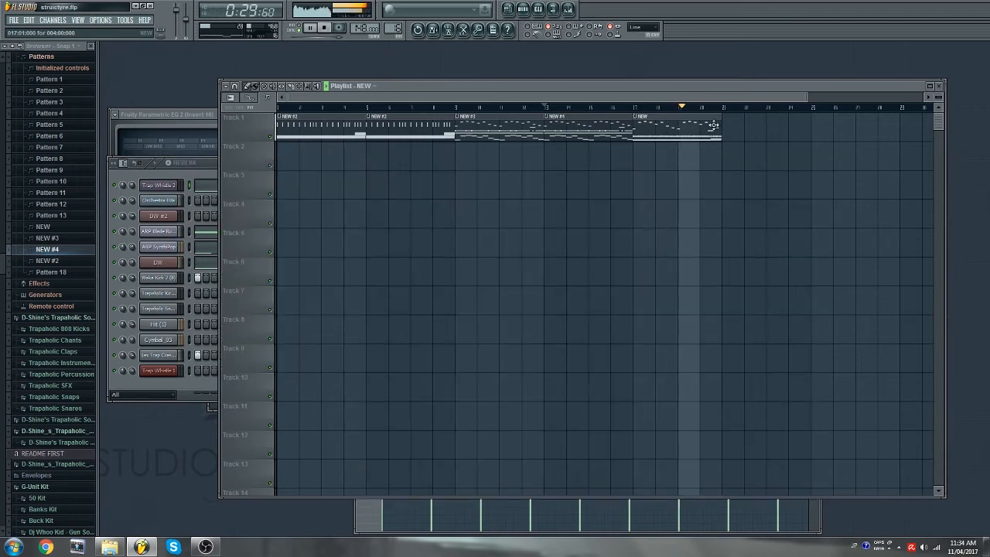
pyautogui.click(727, 129)
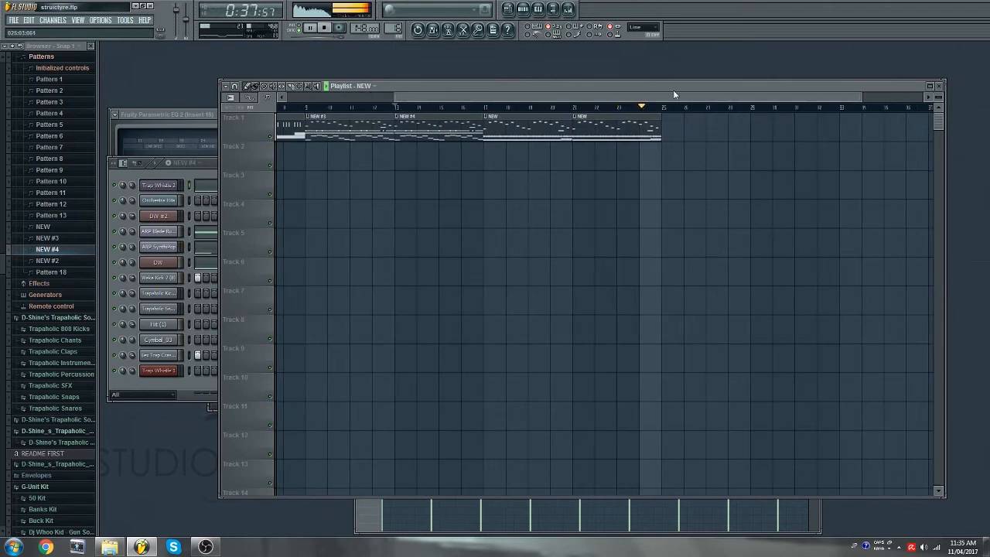
pyautogui.moveTo(666, 96); pyautogui.dragTo(546, 96)
# - Raise all Trap Whistle 2 notes in NEW #4 by one octave, so the first note sits on G#4
pyautogui.click(546, 108)
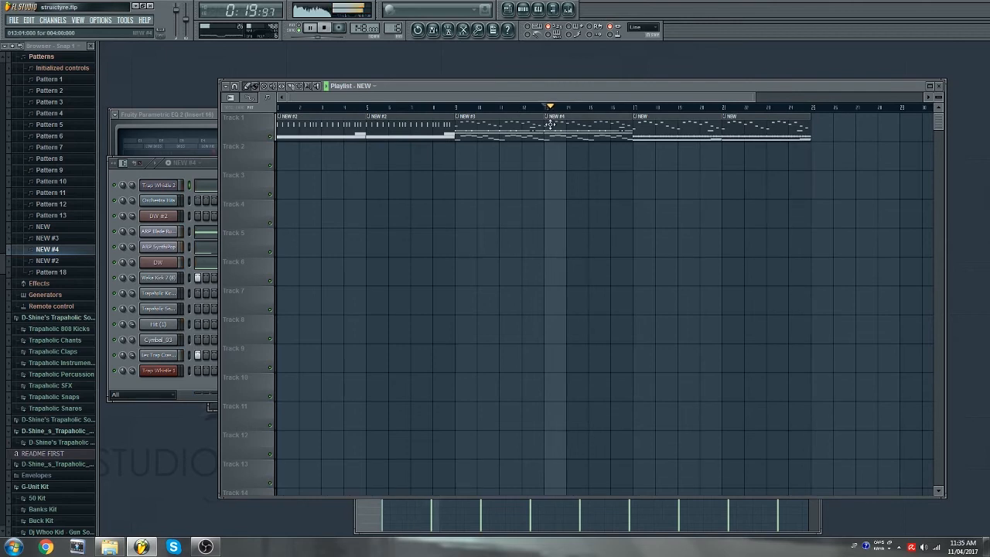
pyautogui.doubleClick(549, 124)
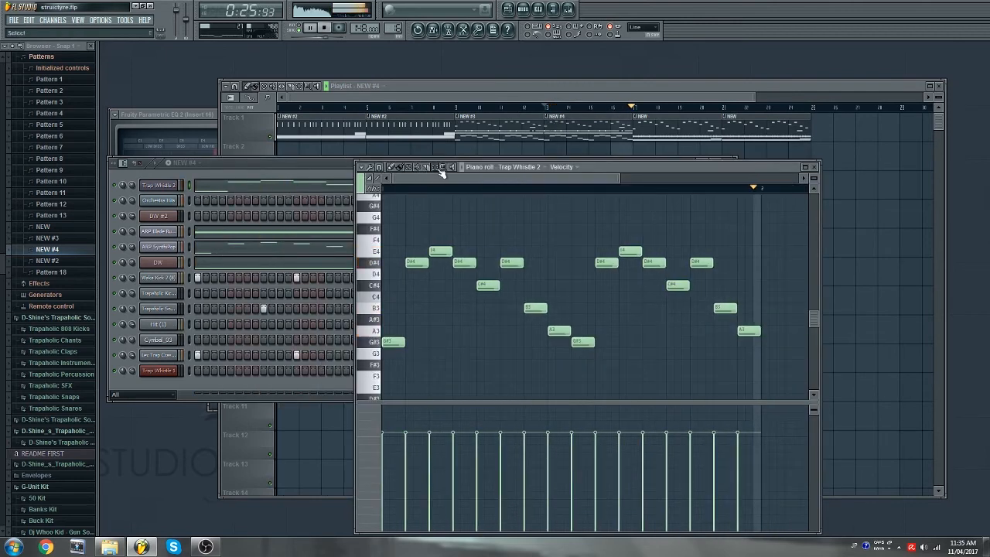
pyautogui.hotkey('ctrl', 'a')
pyautogui.press('space')
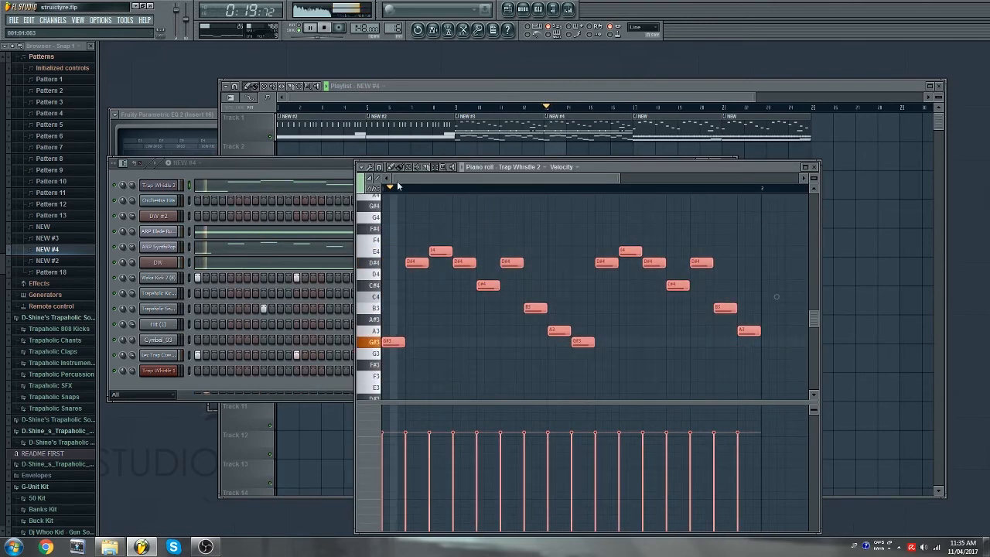
pyautogui.moveTo(387, 341); pyautogui.dragTo(354, 208)
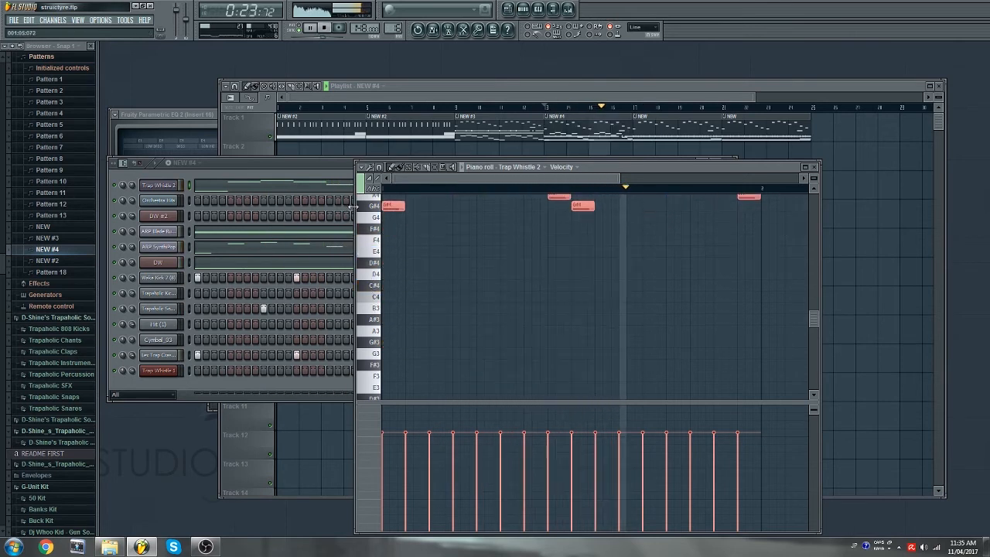
# - Raise all ARP SynthPop notes in NEW #4 by one octave, so the first note sits on G#6
pyautogui.click(224, 252)
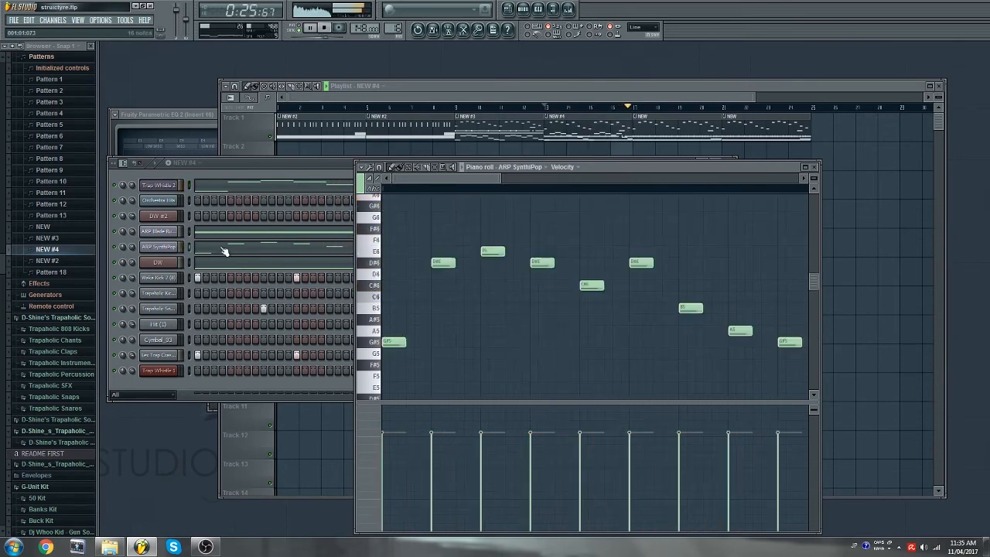
pyautogui.rightClick(447, 167)
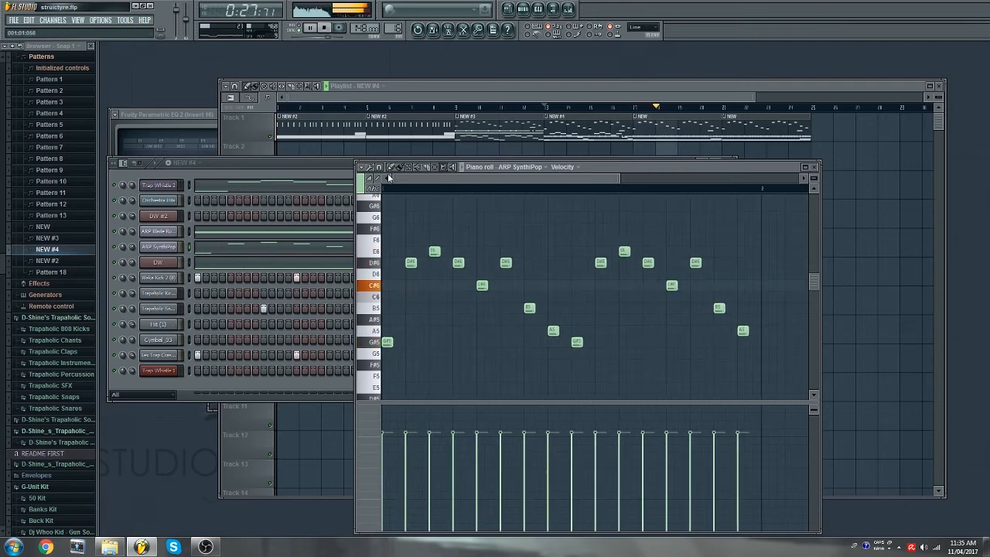
pyautogui.hotkey('ctrl', 'a')
pyautogui.moveTo(387, 344); pyautogui.dragTo(334, 215)
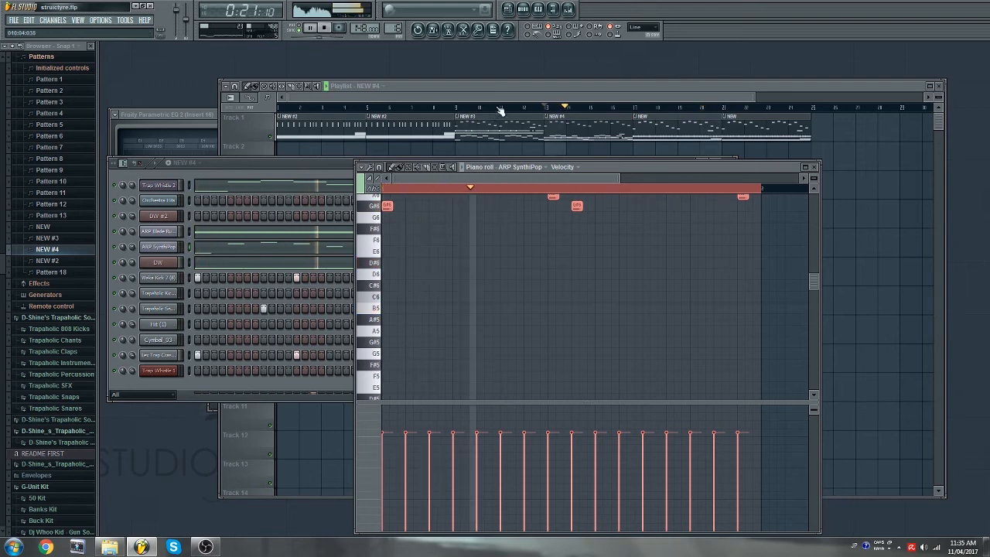
# - Make the NEW clip at bar 21 a unique pattern and open its ARP SynthPop notes in the piano roll
pyautogui.click(499, 96)
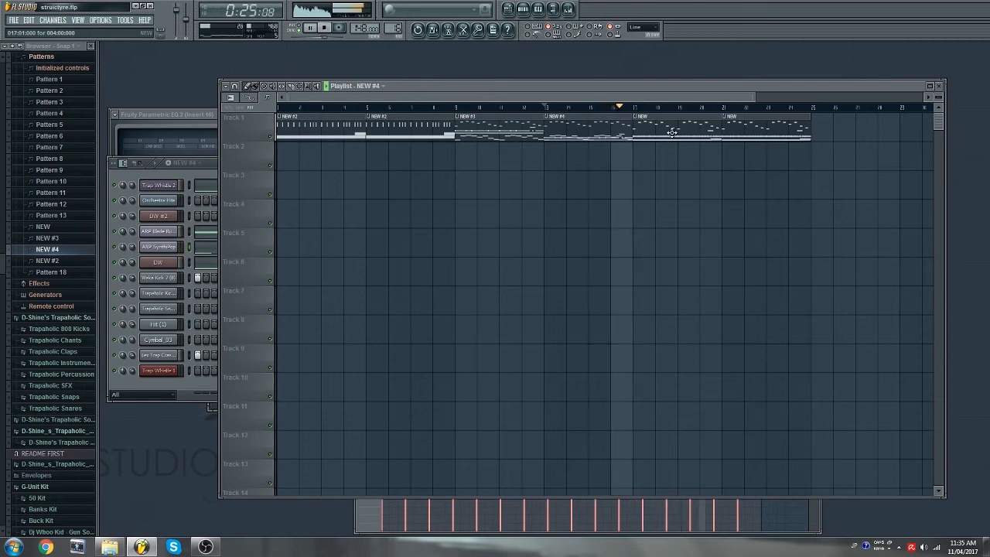
pyautogui.click(727, 120)
pyautogui.click(747, 175)
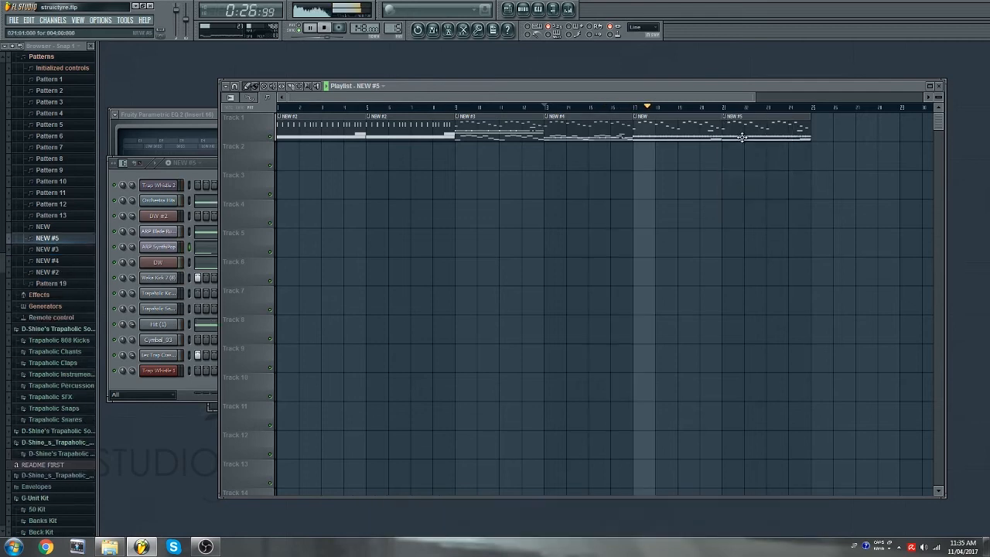
pyautogui.click(388, 199)
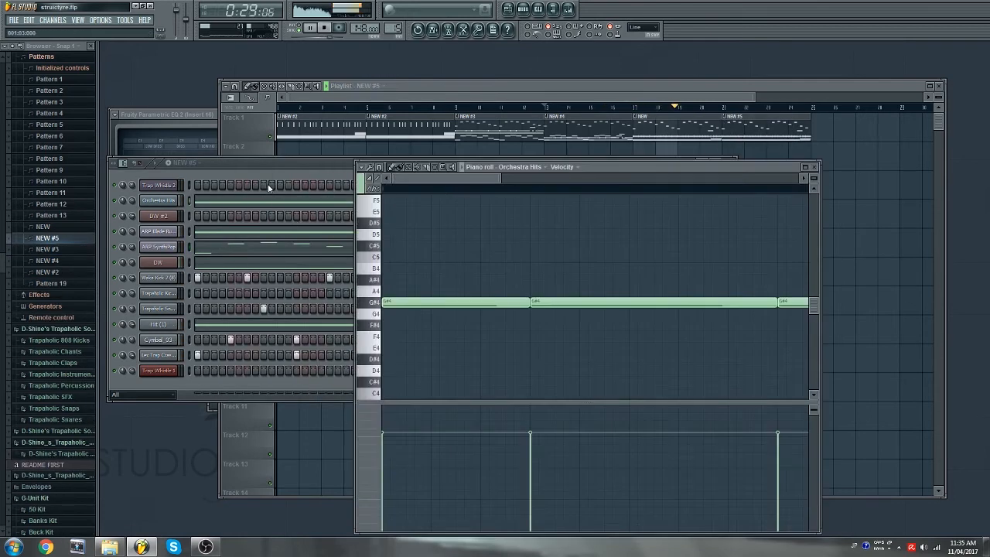
pyautogui.click(241, 250)
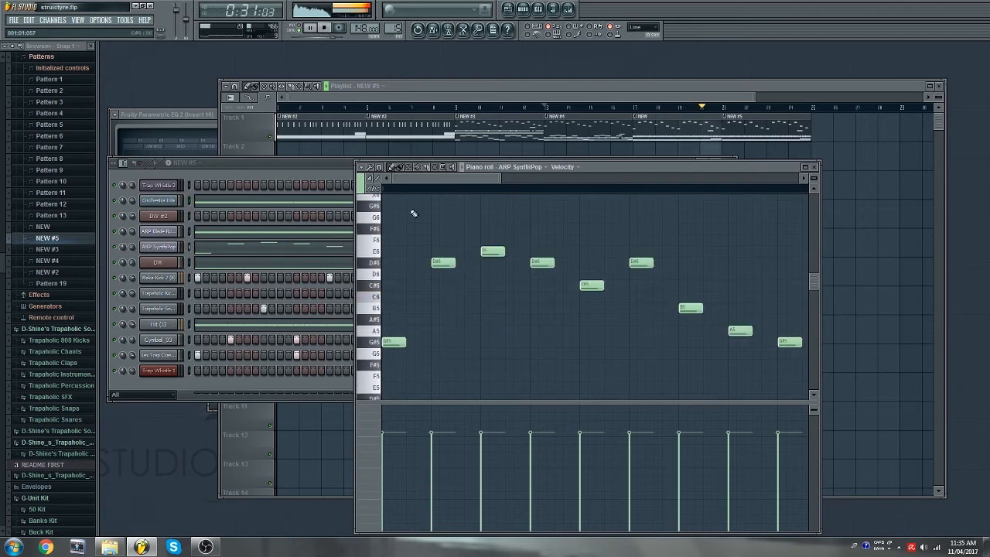
# - Raise all ARP SynthPop notes in NEW #5 by one octave, so the first note sits on G#6
pyautogui.scroll(-2, 447, 185)
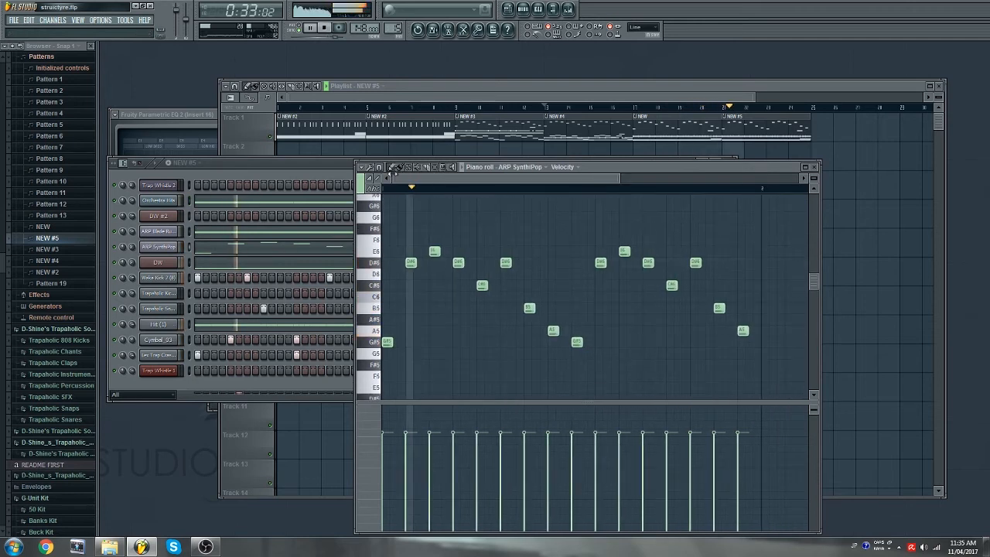
pyautogui.hotkey('ctrl', 'a')
pyautogui.moveTo(402, 347); pyautogui.dragTo(325, 208)
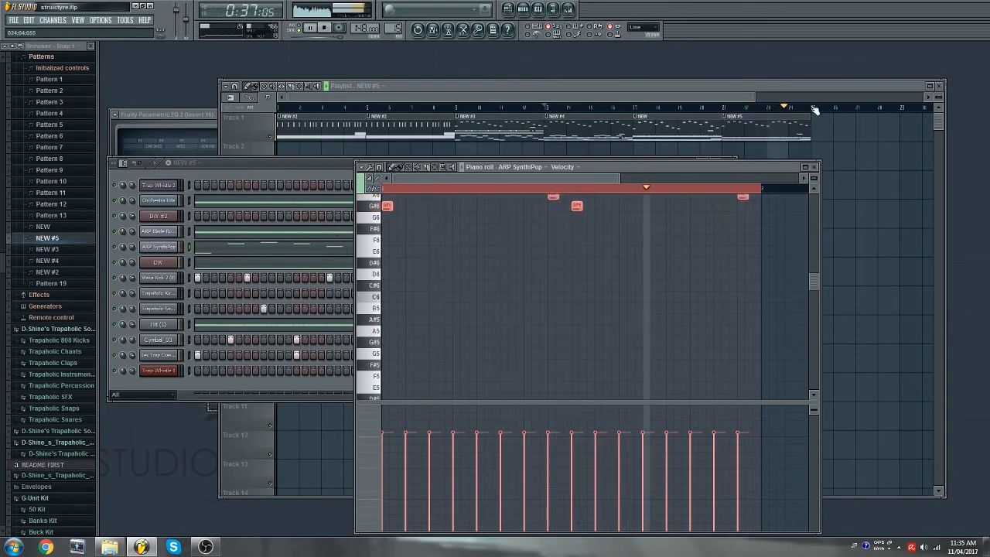
pyautogui.click(740, 107)
pyautogui.press('space')
# - Place a NEW clip at bar 25 on Track 1 and make it a unique pattern
pyautogui.click(650, 122)
pyautogui.moveTo(673, 97); pyautogui.dragTo(718, 97)
pyautogui.click(759, 120)
pyautogui.click(758, 110)
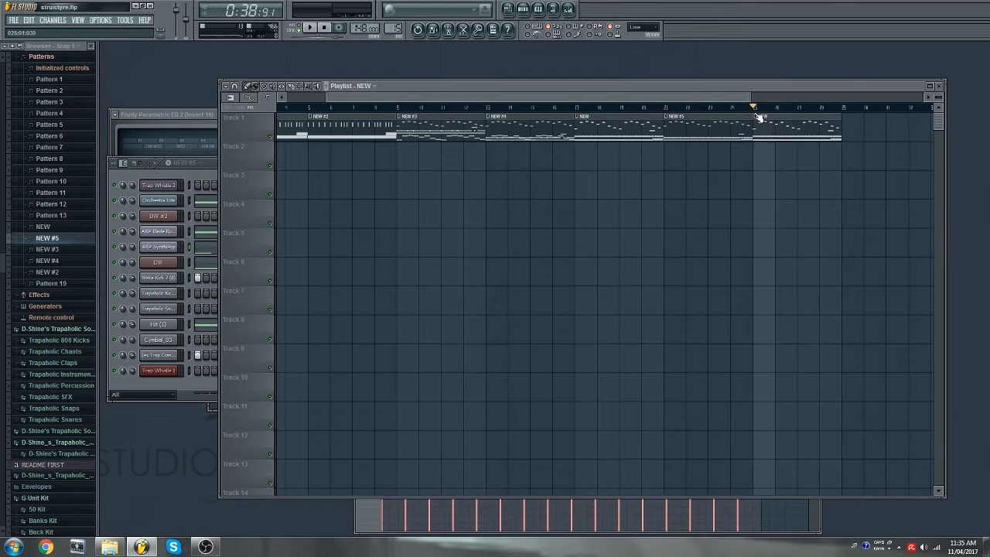
pyautogui.click(759, 118)
pyautogui.click(784, 188)
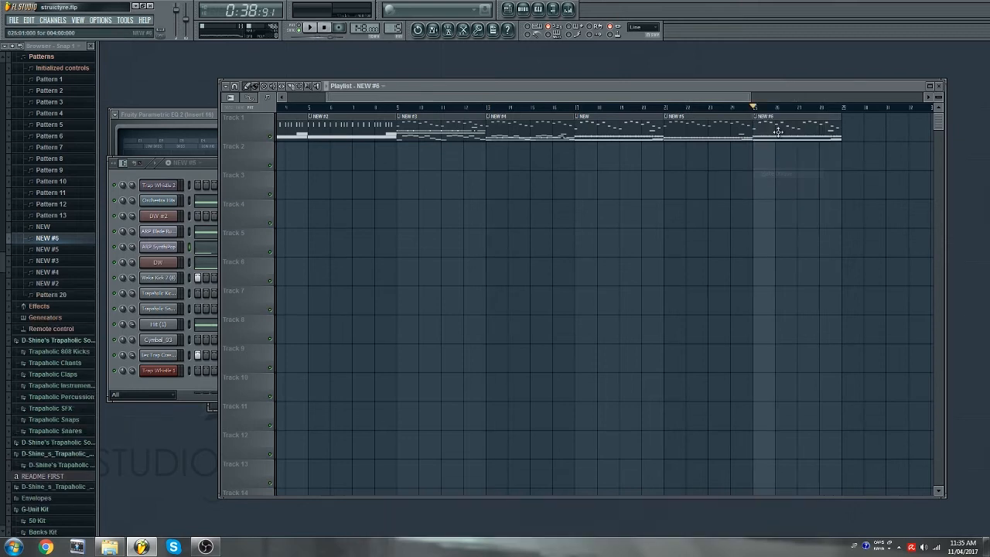
# - Paste the copied melody into Trap Whistle 2 of NEW #6, lengthen each note to meet the next, and play it back
pyautogui.doubleClick(774, 126)
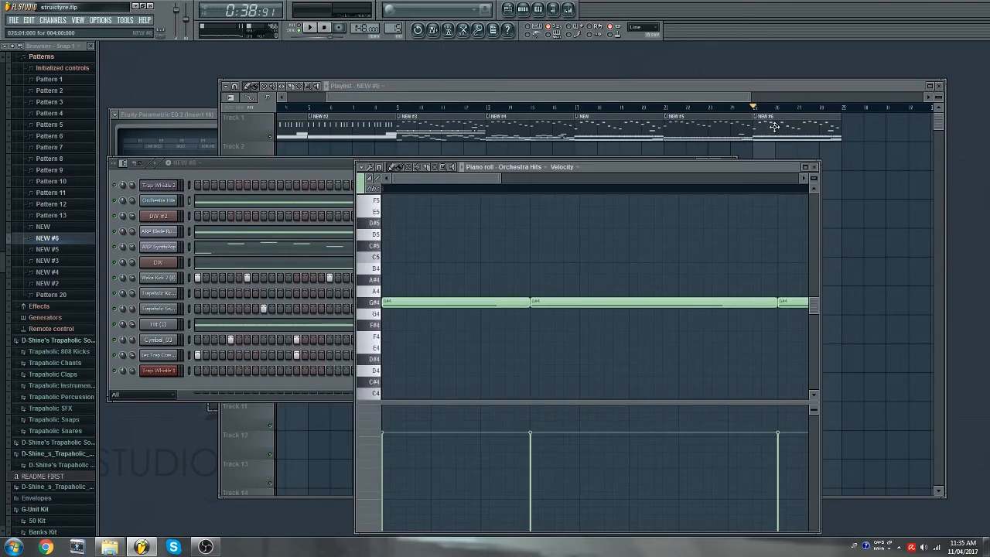
pyautogui.rightClick(179, 190)
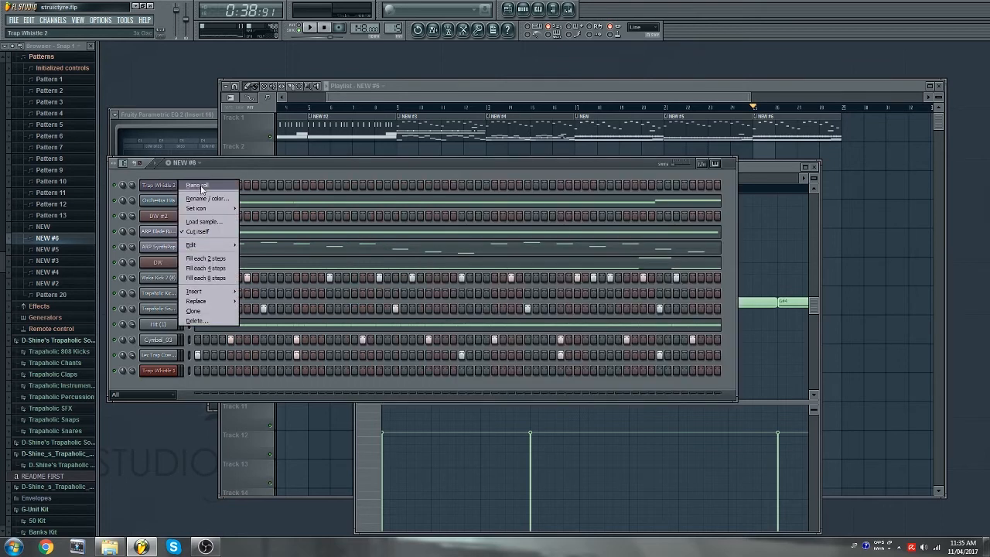
pyautogui.click(193, 192)
pyautogui.hotkey('ctrl', 'v')
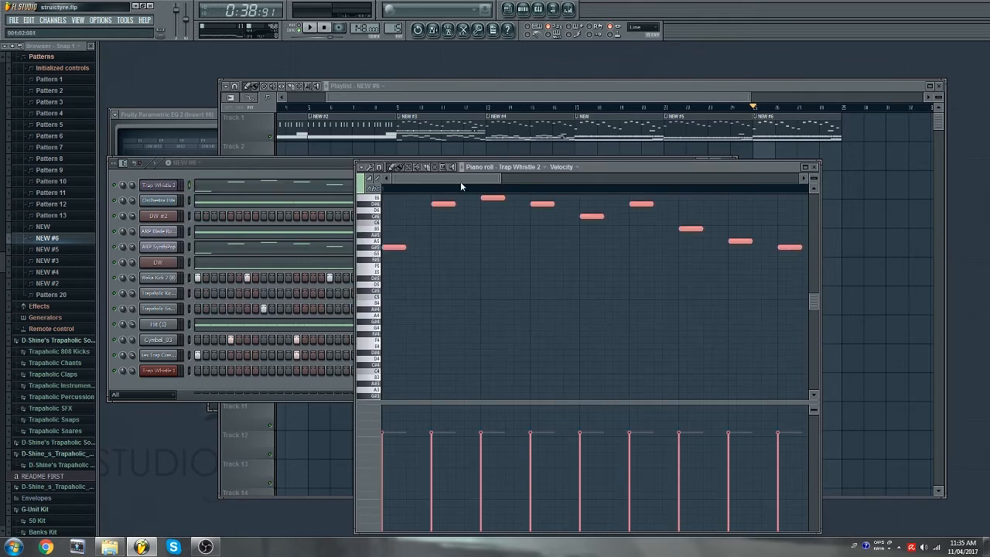
pyautogui.click(447, 168)
pyautogui.rightClick(468, 216)
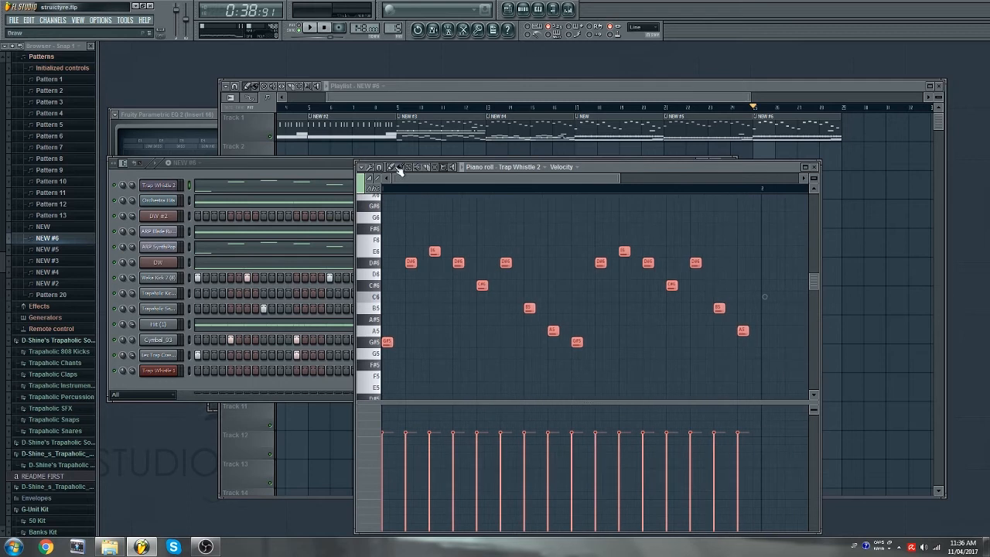
pyautogui.moveTo(698, 263); pyautogui.dragTo(710, 263)
pyautogui.press('space')
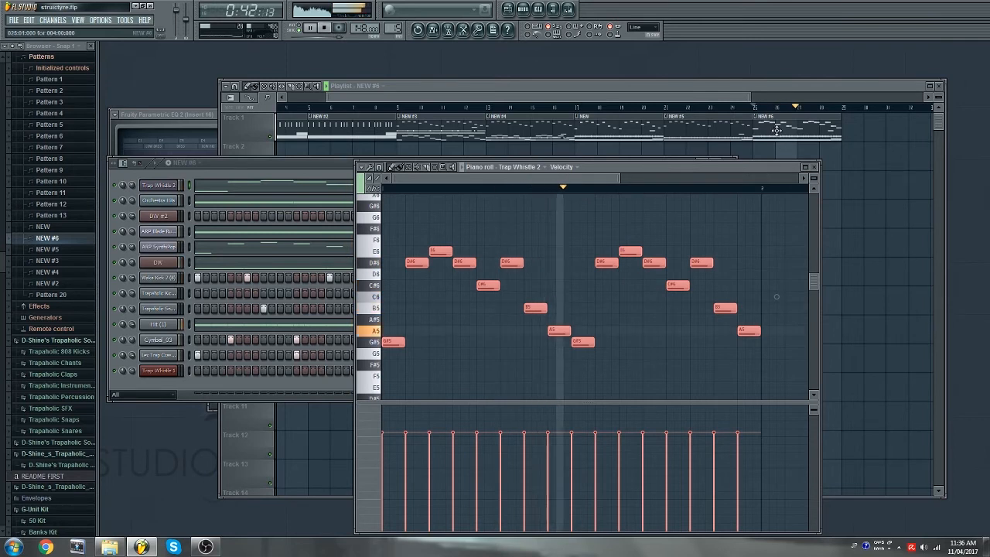
pyautogui.press('space')
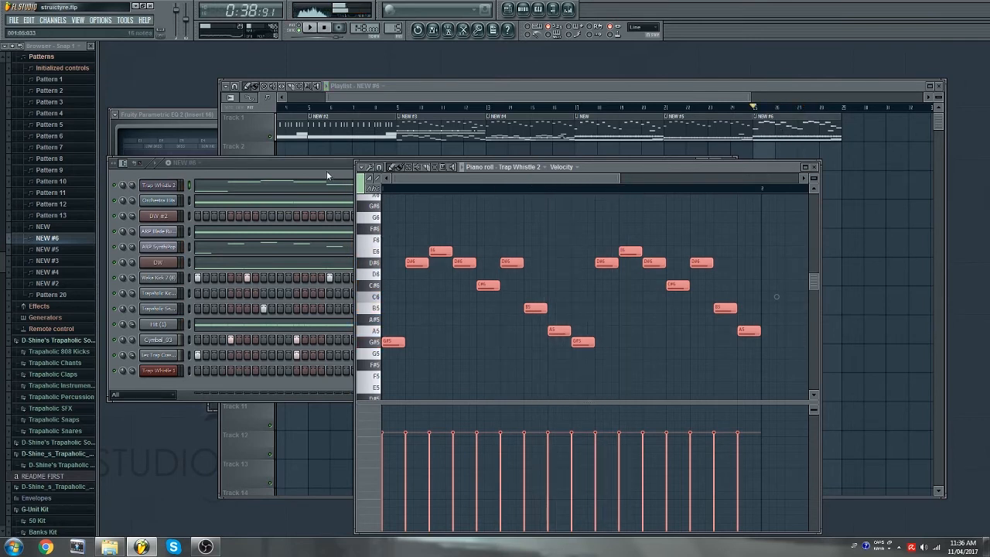
# - Delete the ARP Blade Runner notes from NEW #6 and play the section
pyautogui.press('F6')
pyautogui.click(242, 234)
pyautogui.rightClick(475, 300)
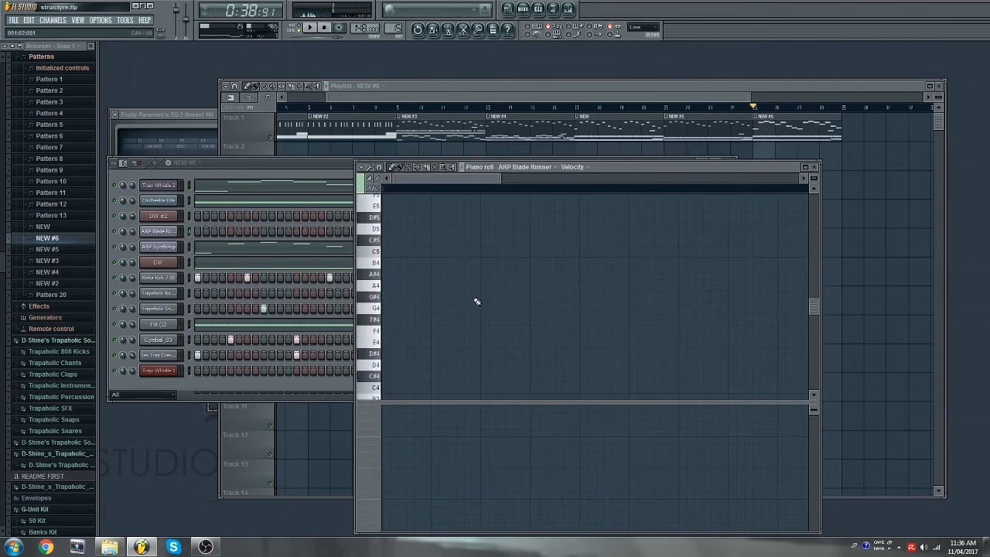
pyautogui.press('space')
# - Place another NEW #6 clip at bar 29 on Track 1
pyautogui.click(787, 121)
pyautogui.click(851, 127)
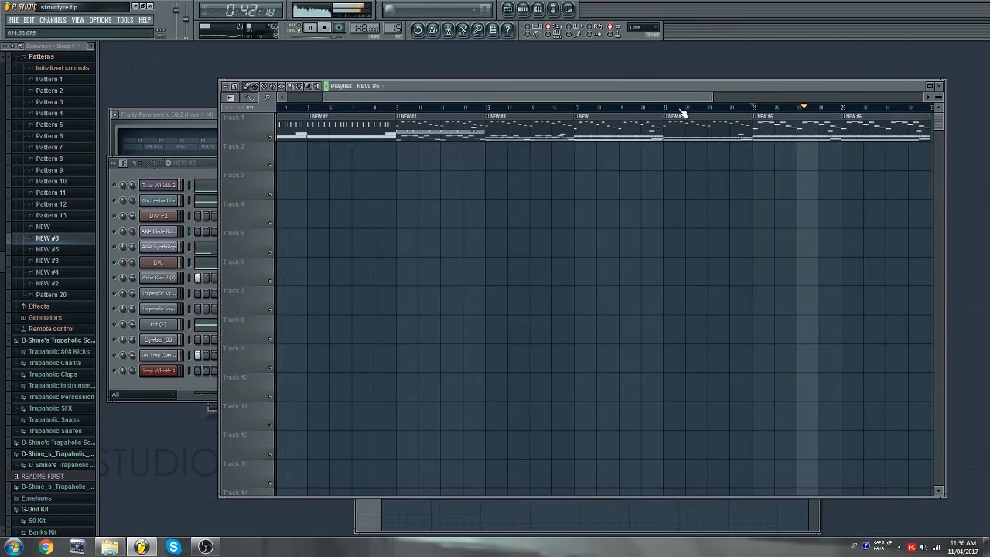
pyautogui.scroll(-3, 694, 106)
pyautogui.moveTo(696, 102); pyautogui.dragTo(720, 105)
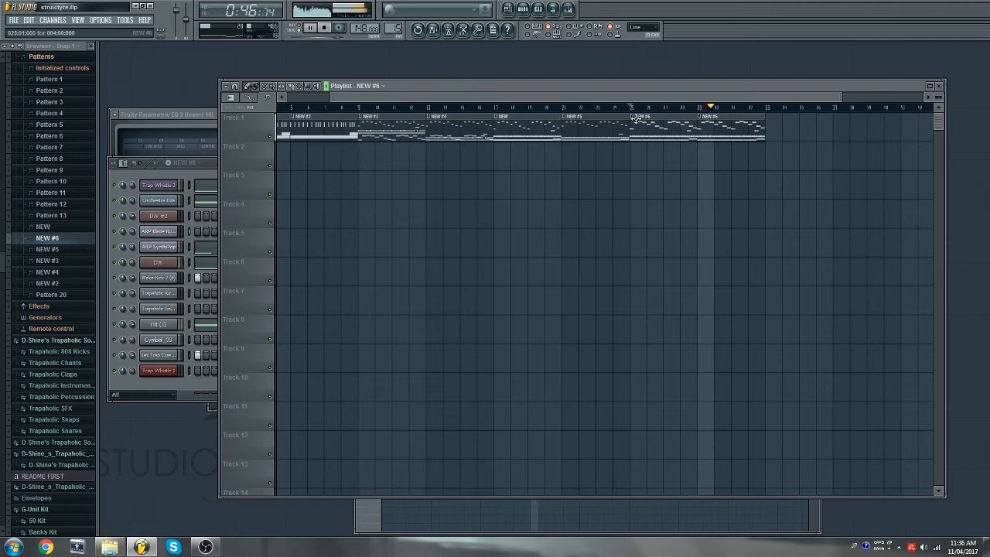
# - Raise all ARP SynthPop notes in NEW #6 by one octave, so the first note sits on G#6, and replay the section
pyautogui.click(206, 186)
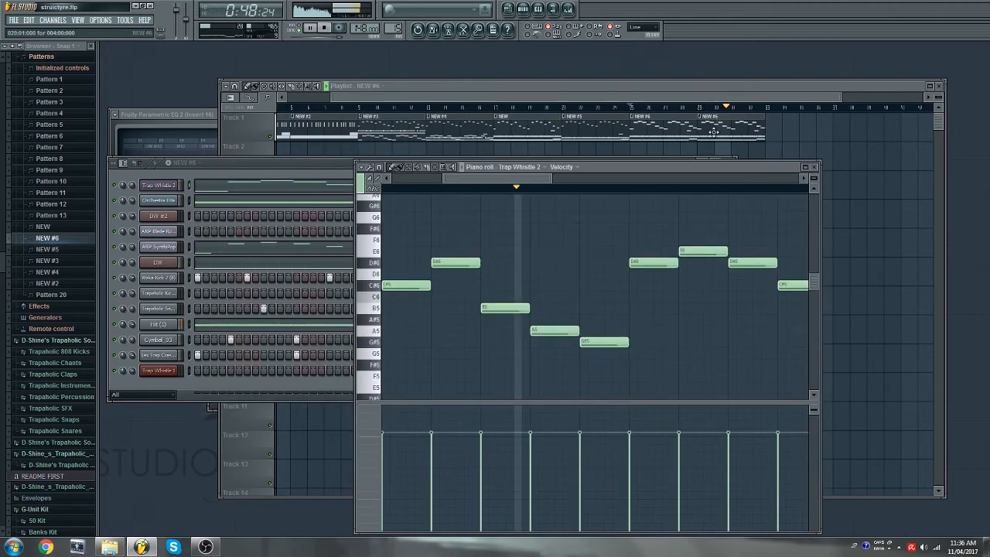
pyautogui.click(247, 251)
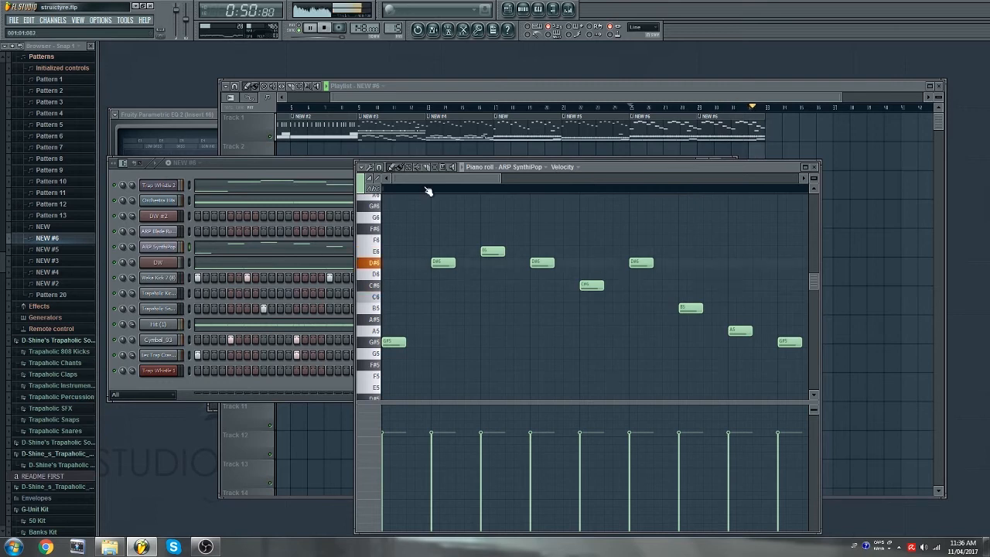
pyautogui.scroll(-4, 431, 188)
pyautogui.hotkey('ctrl', 'a')
pyautogui.press('Up')
pyautogui.press('Up')
pyautogui.press('Up')
pyautogui.press('Up')
pyautogui.press('Up')
pyautogui.press('Up')
pyautogui.press('Up')
pyautogui.press('Up')
pyautogui.press('Up')
pyautogui.press('Up')
pyautogui.press('Up')
pyautogui.press('Up')
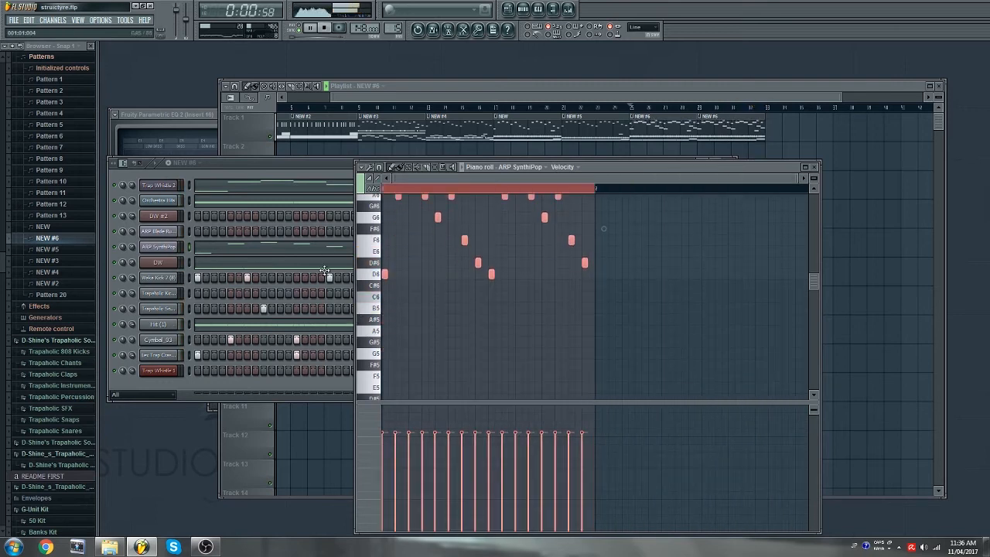
pyautogui.press('space')
pyautogui.press('space')
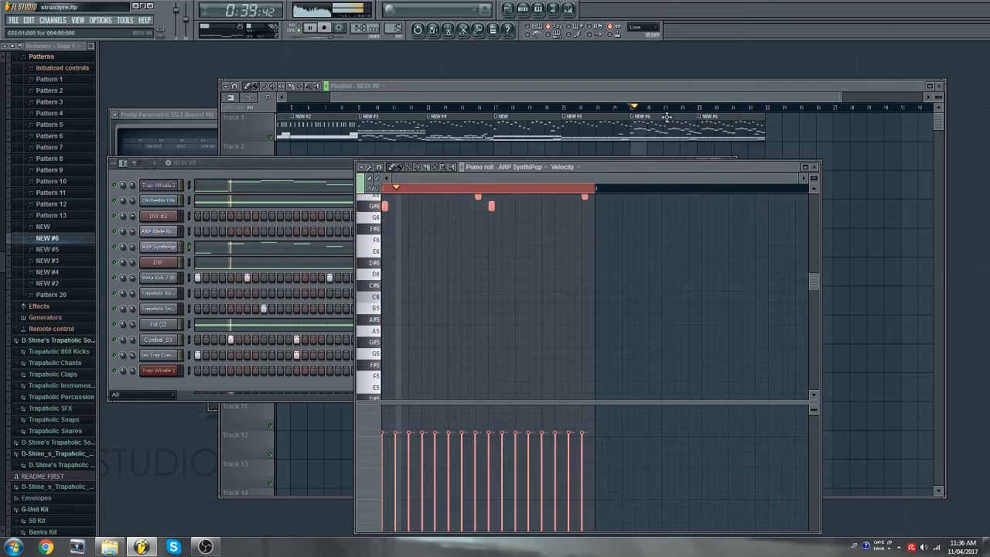
# - Make the NEW #6 clip at bar 25 a unique pattern
pyautogui.click(658, 124)
pyautogui.click(634, 117)
pyautogui.click(658, 164)
# - Place four NEW #2 clips back to back on Track 1 at bars 33, 37, 41 and 45
pyautogui.moveTo(340, 94); pyautogui.dragTo(539, 103)
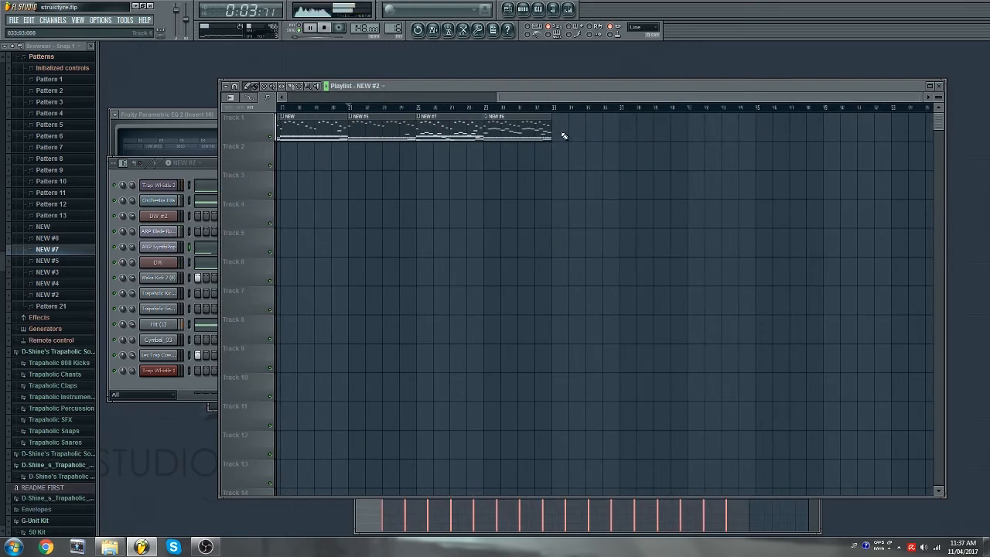
pyautogui.click(586, 129)
pyautogui.moveTo(586, 130); pyautogui.dragTo(570, 130)
pyautogui.click(636, 132)
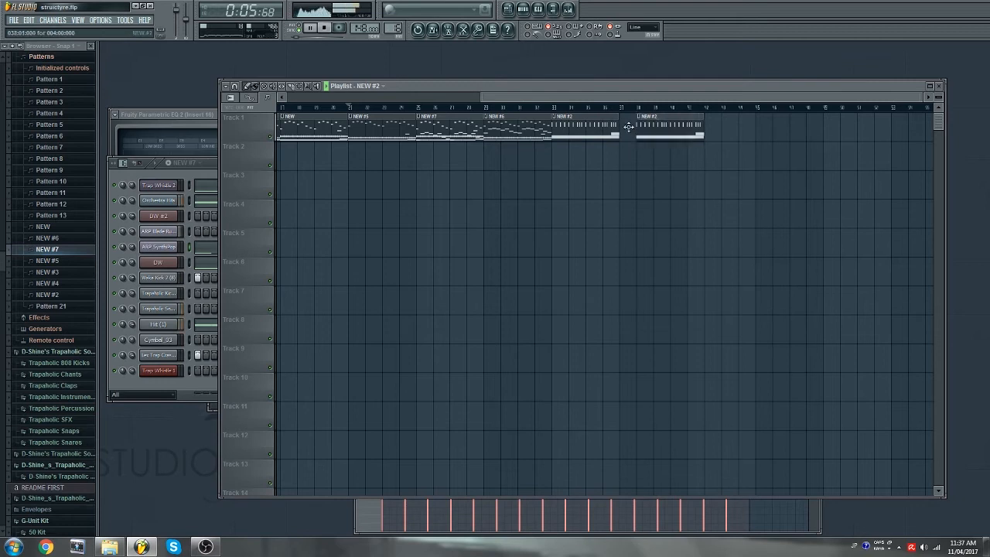
pyautogui.moveTo(637, 129); pyautogui.dragTo(620, 124)
pyautogui.scroll(-2, 605, 110)
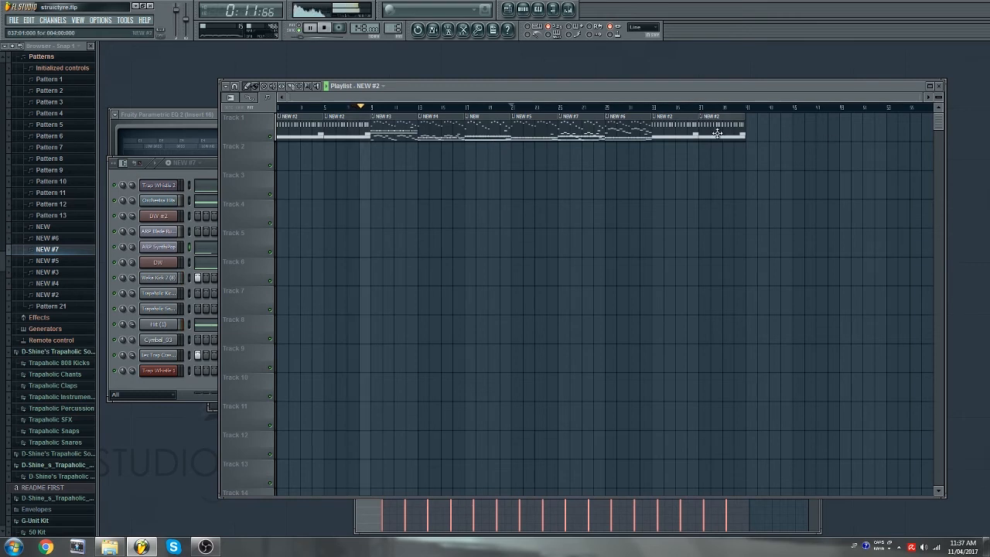
pyautogui.click(748, 131)
pyautogui.click(796, 133)
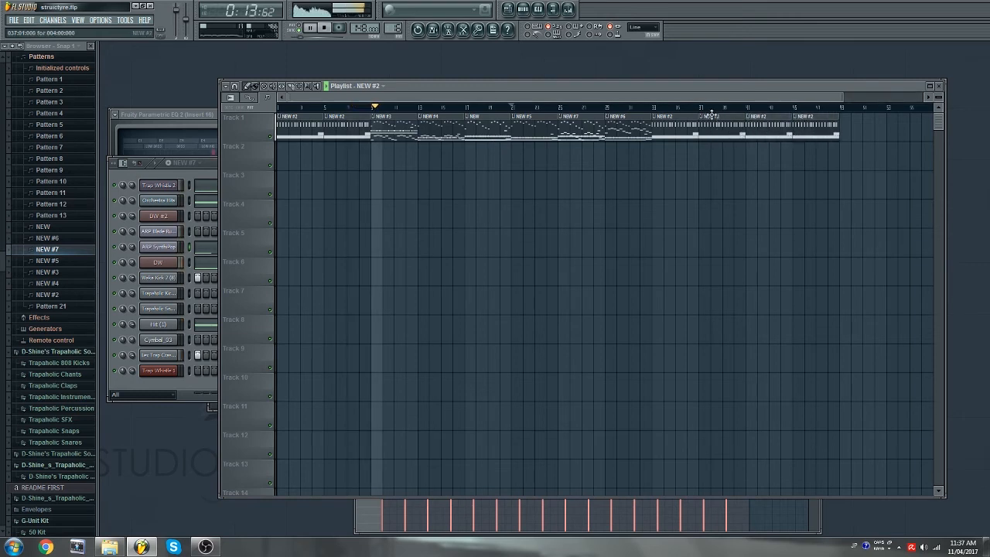
# - Play the arrangement from bar 33 to review the NEW #2 section
pyautogui.click(655, 108)
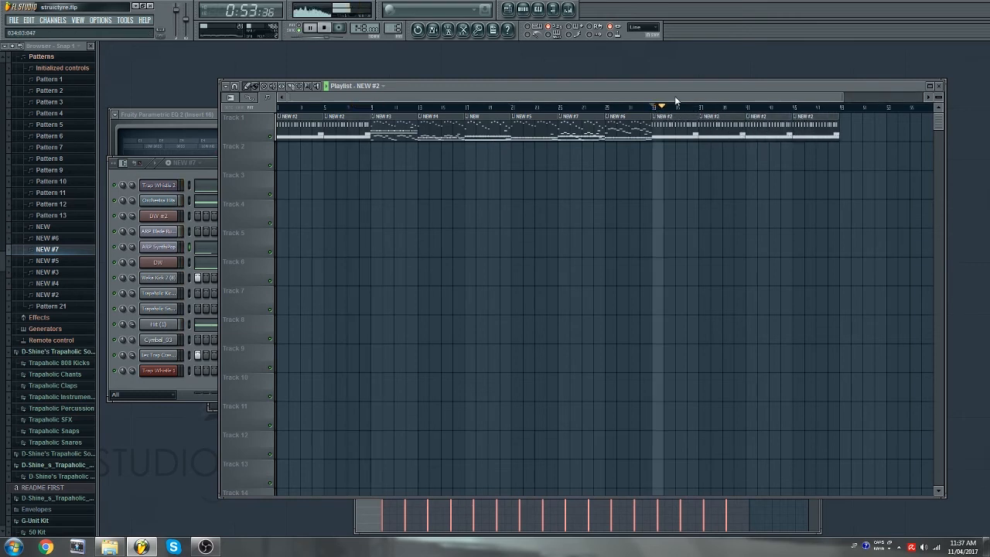
pyautogui.moveTo(678, 99); pyautogui.dragTo(729, 100)
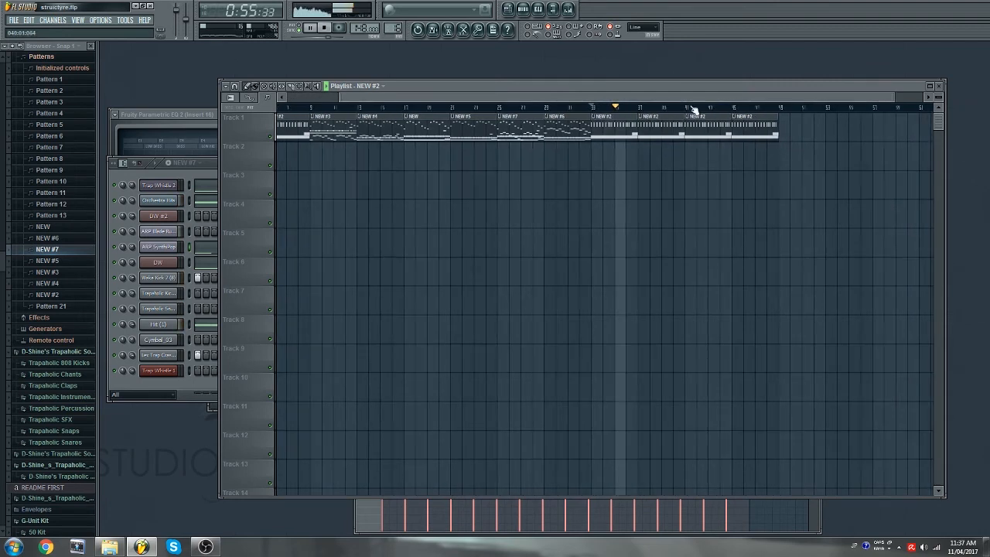
pyautogui.scroll(-1, 456, 112)
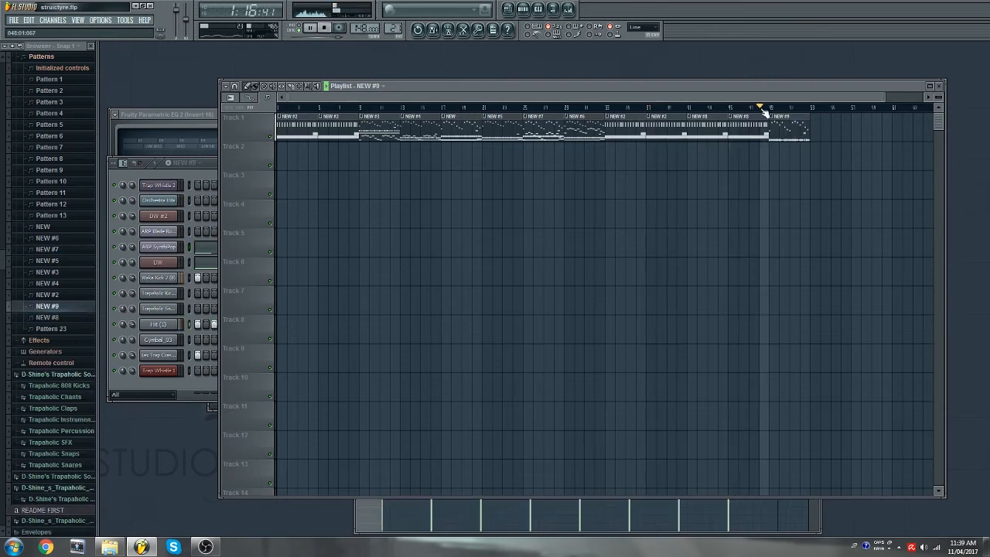
# - Audition NEW #9 and add steps 33 and 45 to the channel directly below Cymbal_03
pyautogui.click(207, 165)
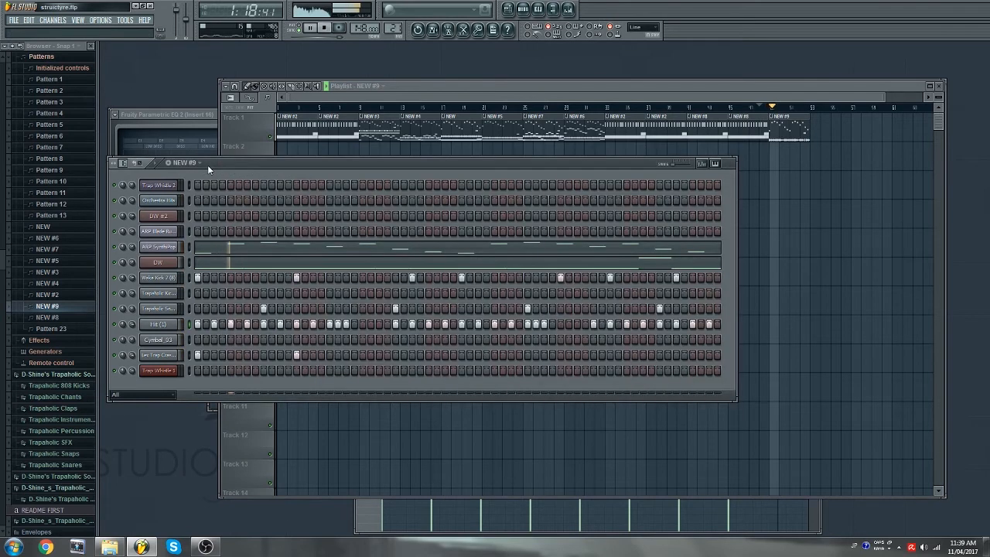
pyautogui.press('space')
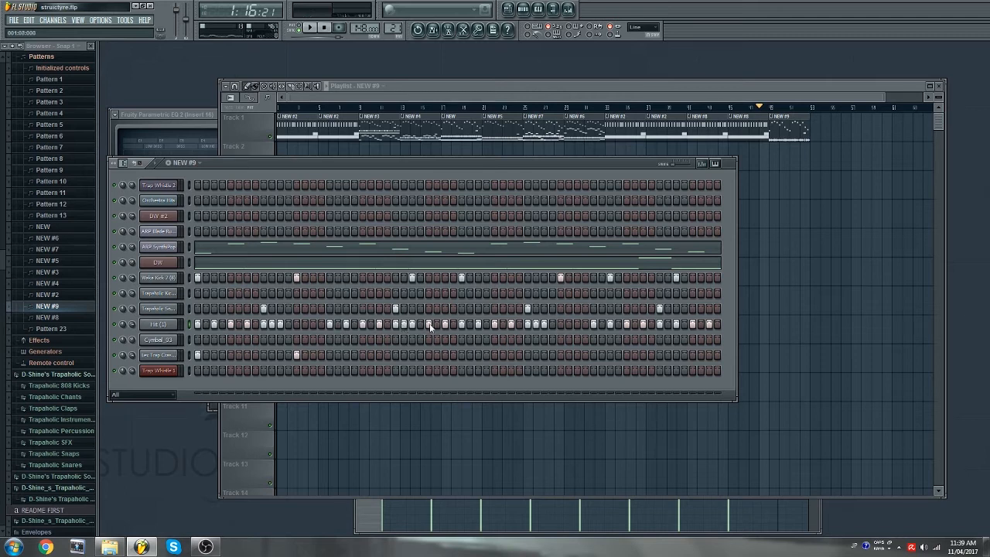
pyautogui.press('space')
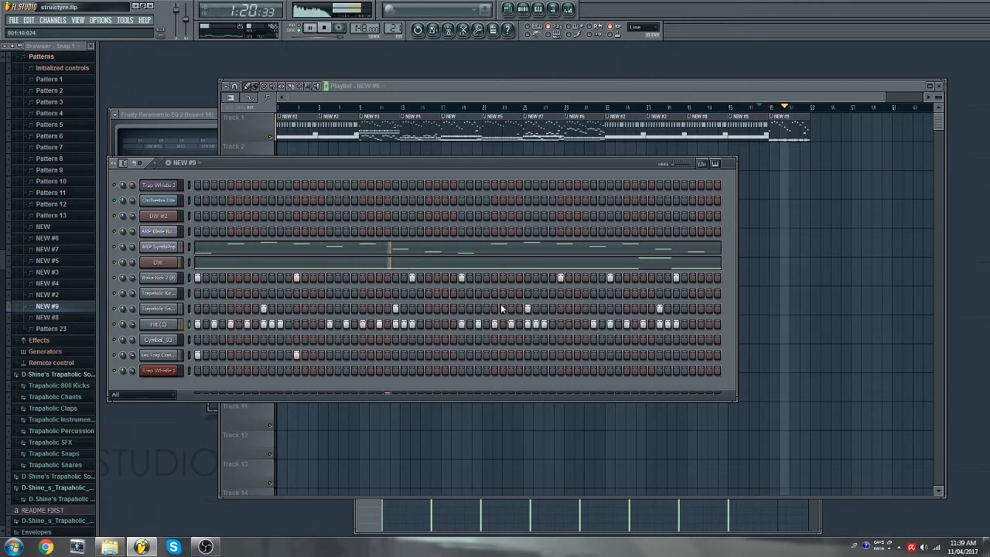
pyautogui.click(462, 355)
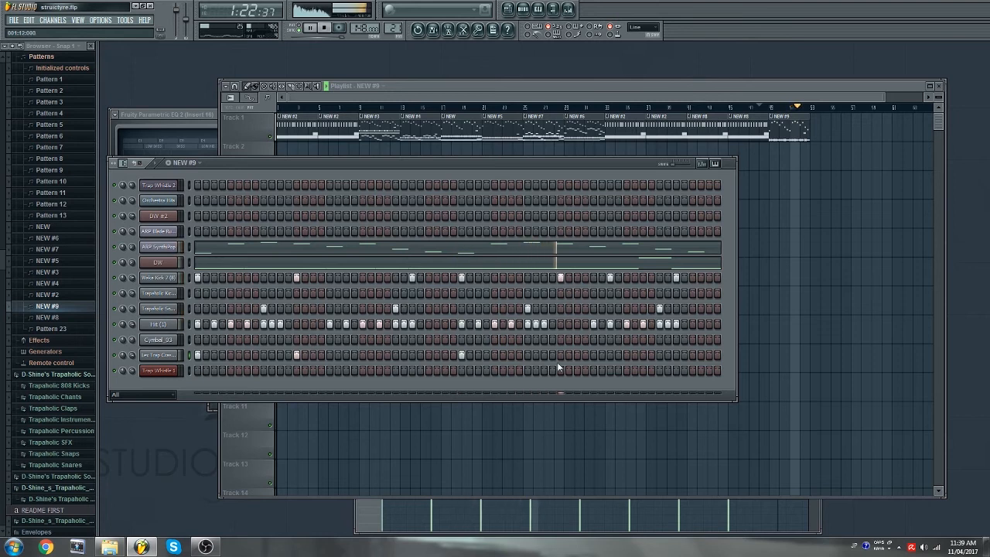
pyautogui.click(561, 355)
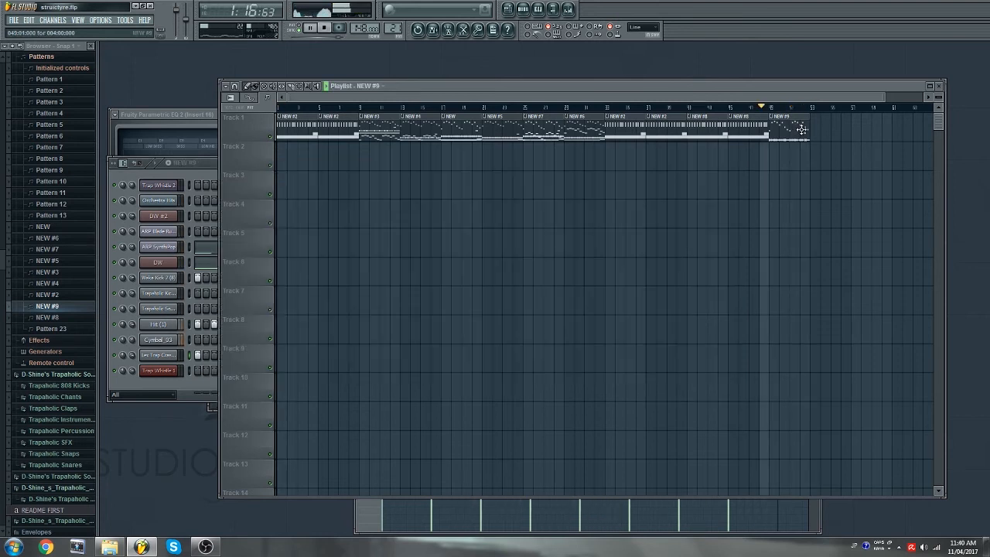
# - Place another NEW #9 clip at bar 53 on Track 1
pyautogui.click(810, 130)
pyautogui.moveTo(791, 100); pyautogui.dragTo(890, 113)
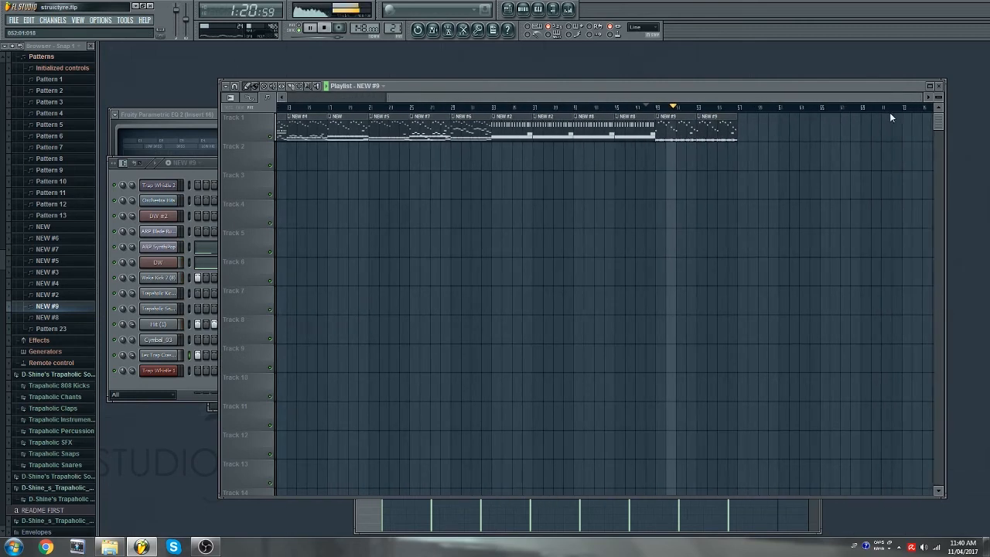
pyautogui.moveTo(764, 100); pyautogui.dragTo(598, 100)
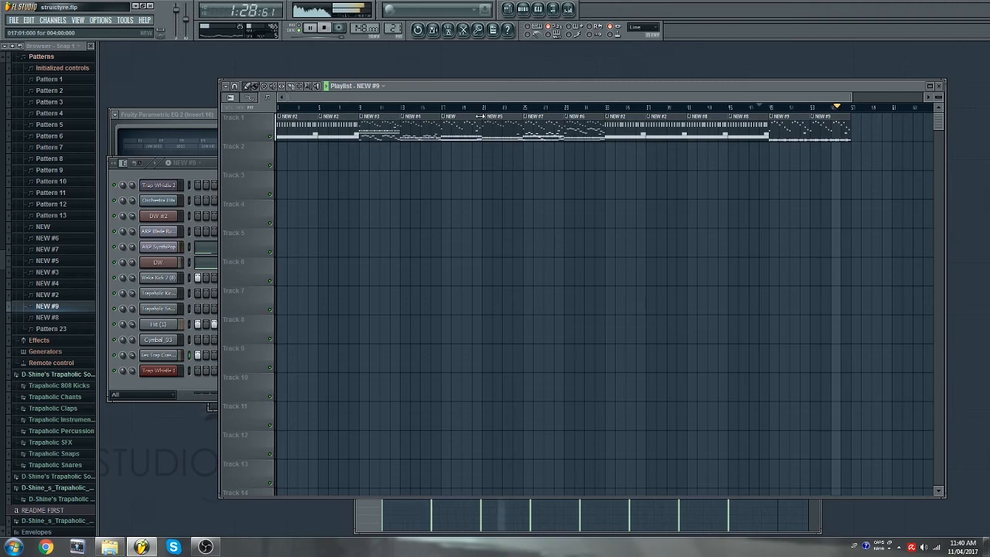
# - Duplicate the six clips from NEW #3 at bar 9 through NEW #6 and move the copies to start at bar 57
pyautogui.click(361, 108)
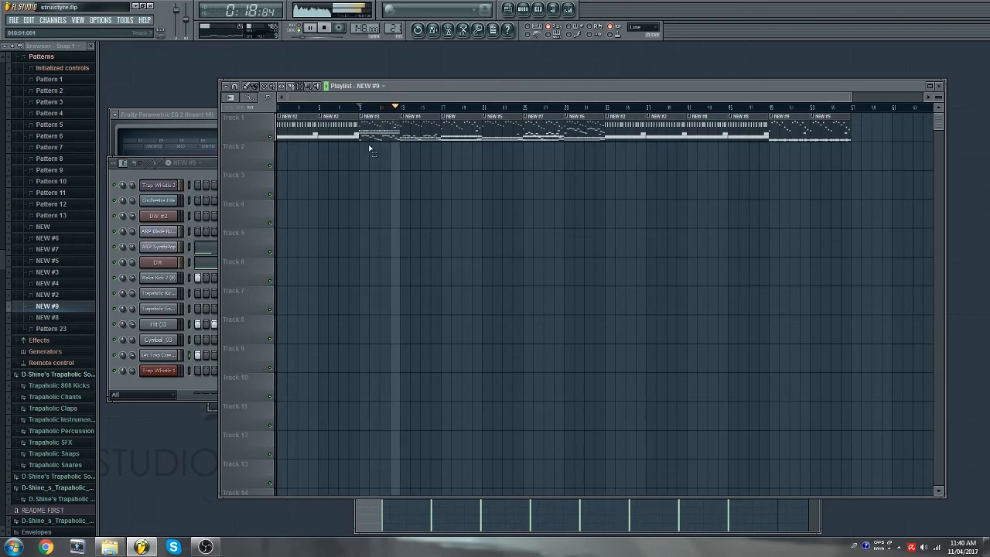
pyautogui.moveTo(372, 149); pyautogui.dragTo(573, 226)
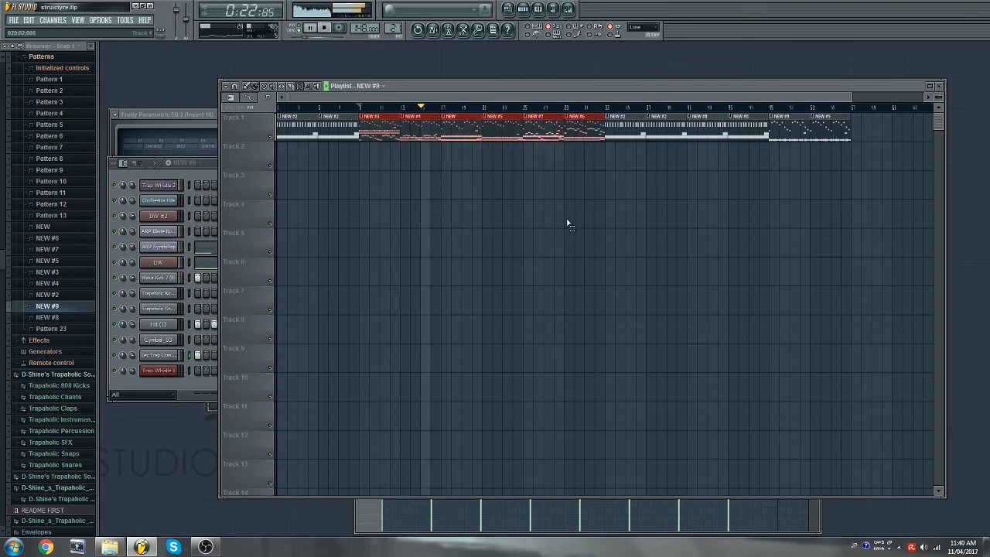
pyautogui.moveTo(354, 95); pyautogui.dragTo(829, 110)
pyautogui.hotkey('ctrl', 'b')
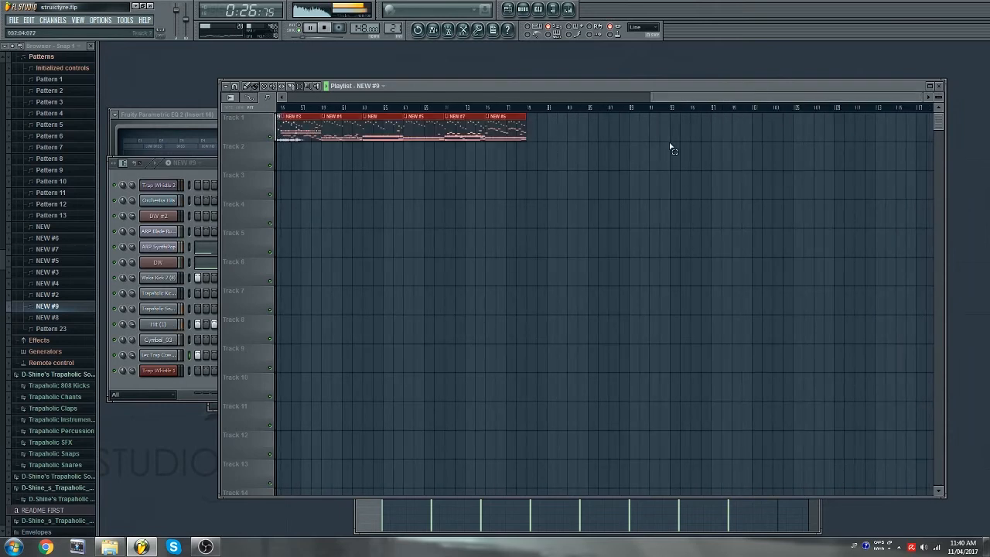
pyautogui.moveTo(314, 129); pyautogui.dragTo(340, 138)
pyautogui.keyDown('ctrl'); pyautogui.click(410, 180); pyautogui.keyUp('ctrl')
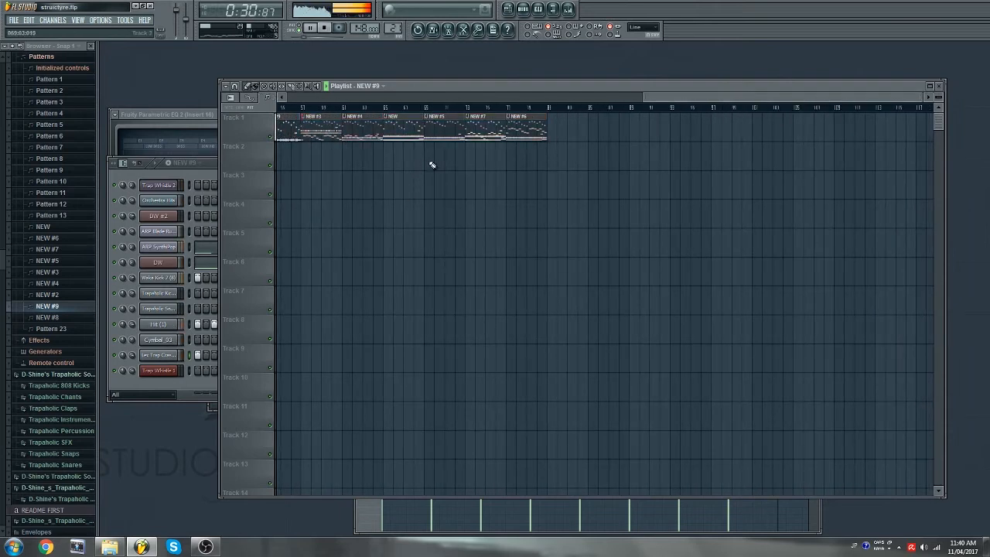
# - Delete the NEW and NEW #5 clips following NEW #4 at bar 61, moving NEW #7 to bar 65 and NEW #6 to bar 69
pyautogui.rightClick(403, 129)
pyautogui.rightClick(445, 129)
pyautogui.moveTo(486, 131); pyautogui.dragTo(405, 132)
pyautogui.moveTo(521, 130); pyautogui.dragTo(439, 130)
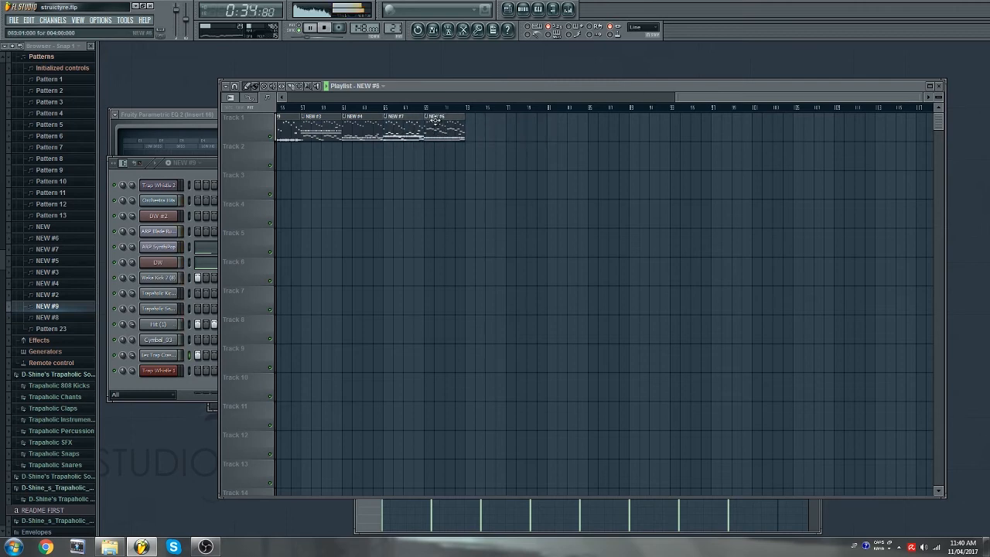
pyautogui.scroll(-2, 431, 114)
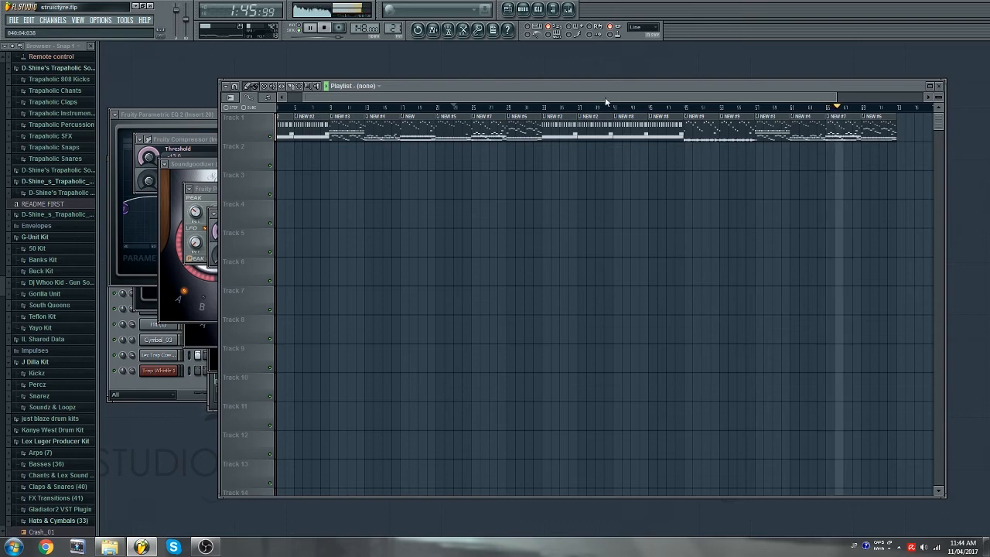
# - Extend Track 1 with a NEW #7 clip at bar 73 and a NEW #6 clip at bar 77
pyautogui.moveTo(609, 98); pyautogui.dragTo(766, 96)
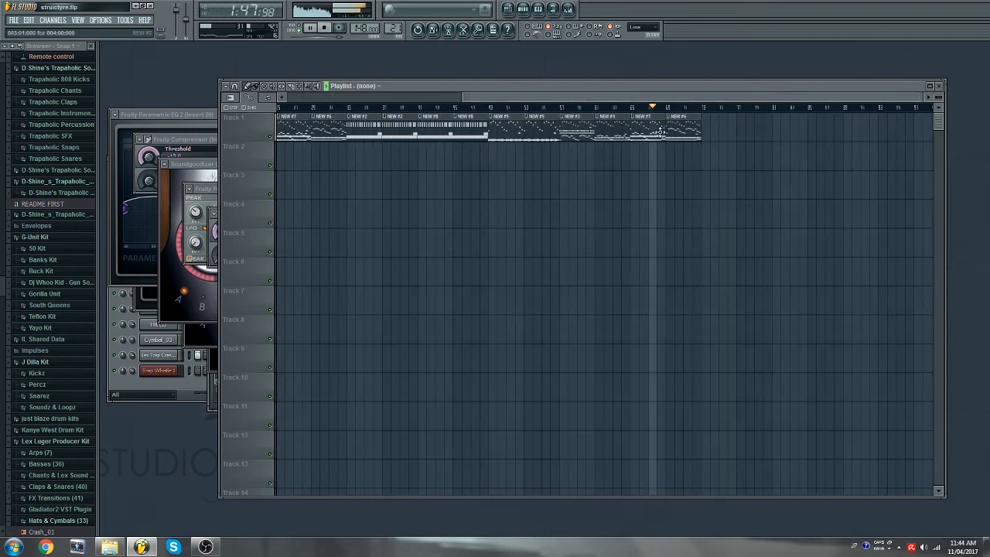
pyautogui.click(650, 133)
pyautogui.click(716, 132)
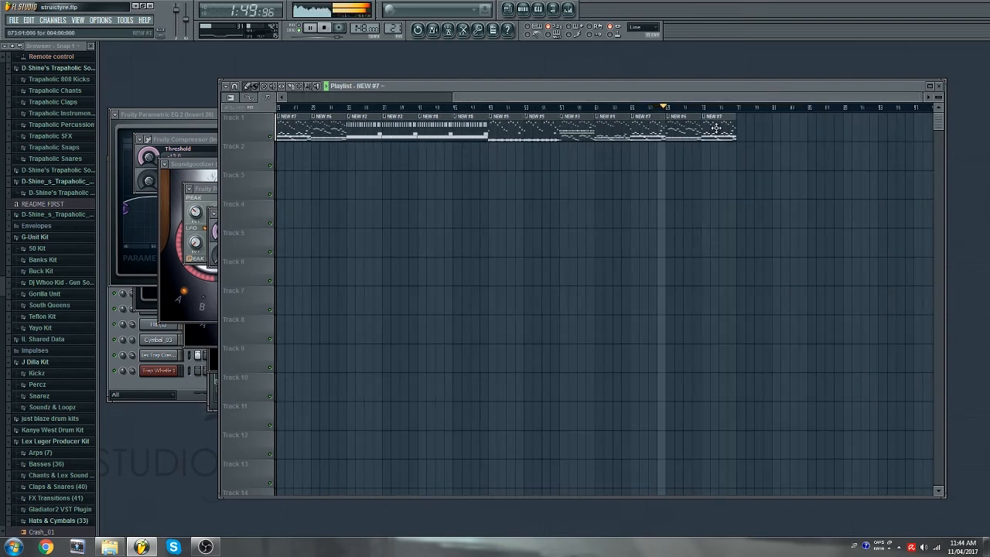
pyautogui.click(696, 130)
pyautogui.click(740, 128)
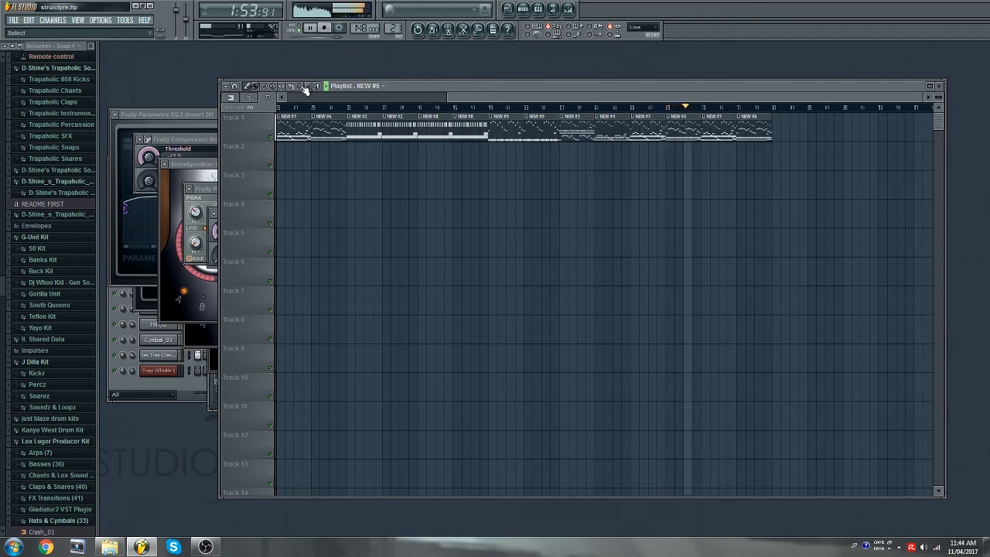
# - Duplicate the Track 1 clips from NEW #2 at bar 33 through the last NEW #6, starting the copies at bar 81
pyautogui.moveTo(364, 134); pyautogui.dragTo(762, 168)
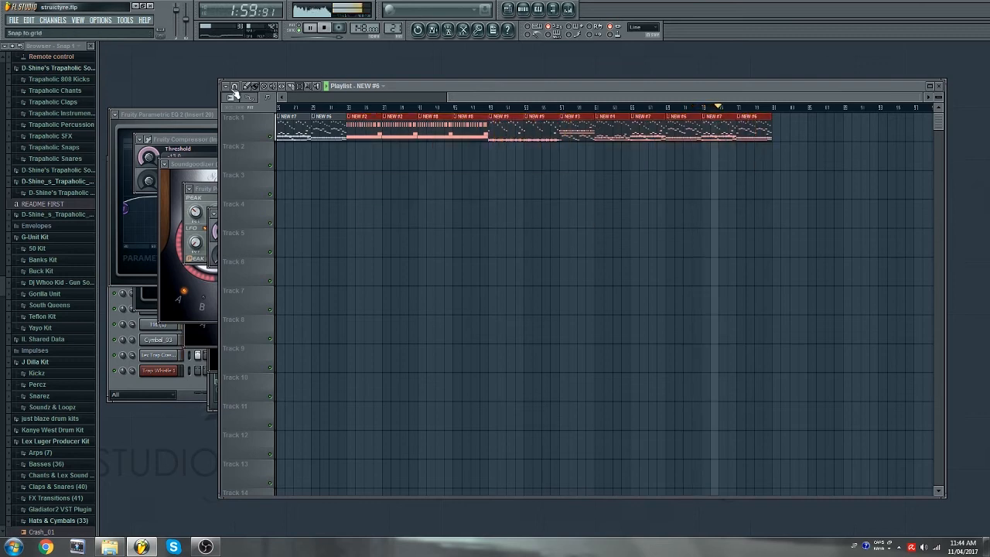
pyautogui.moveTo(478, 96); pyautogui.dragTo(750, 95)
pyautogui.hotkey('ctrl', 'b')
pyautogui.moveTo(687, 124); pyautogui.dragTo(582, 131)
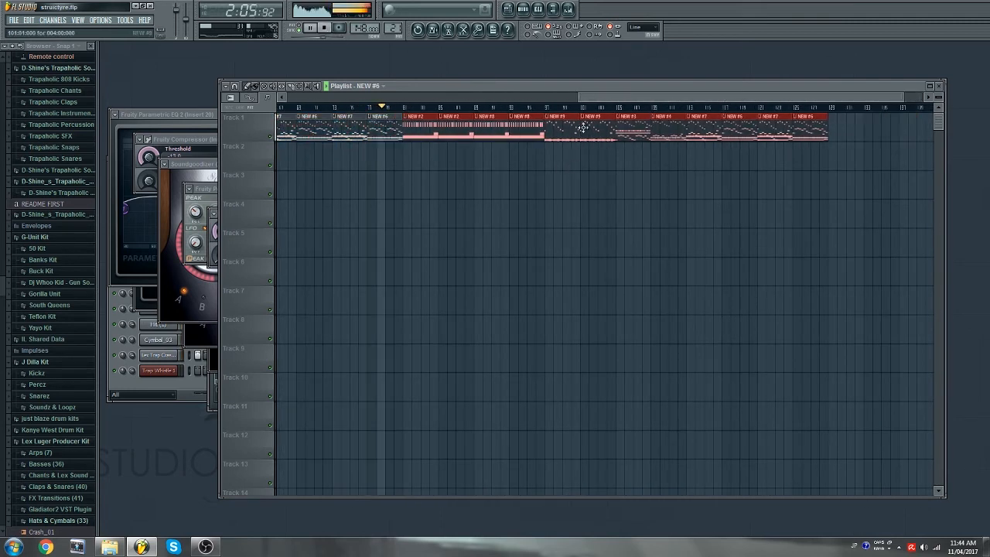
# - Create an automation clip for the Master track's volume in the mixer
pyautogui.scroll(-4, 592, 110)
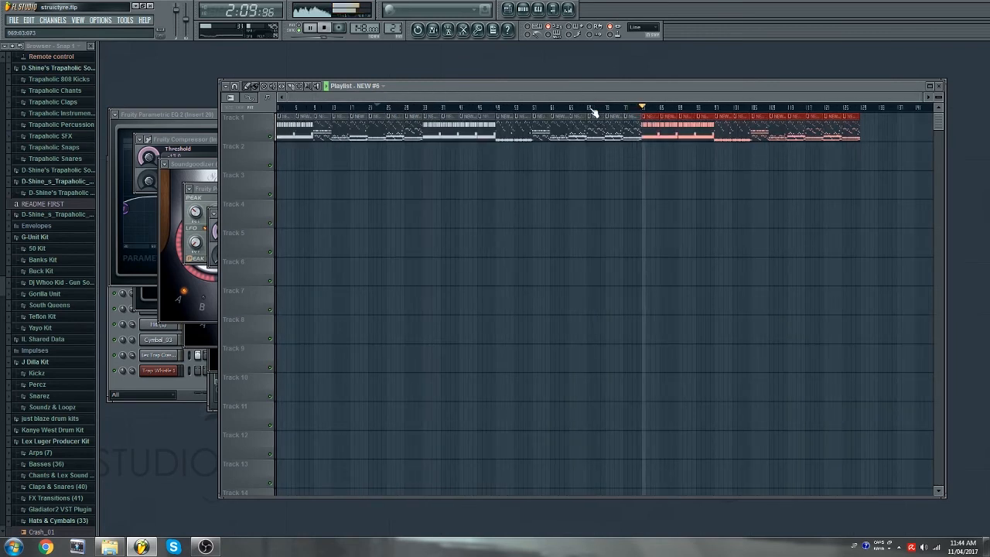
pyautogui.press('F9')
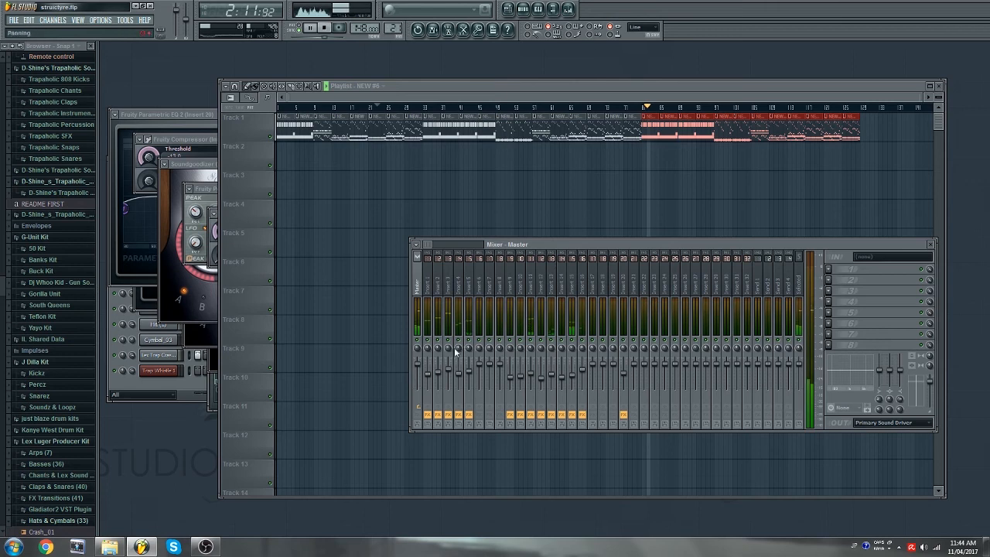
pyautogui.rightClick(422, 367)
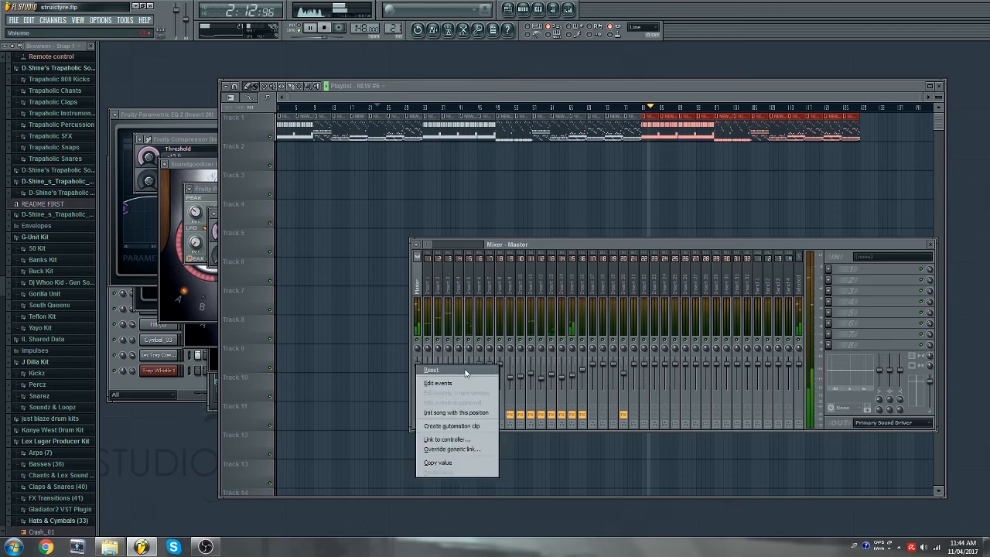
pyautogui.click(456, 426)
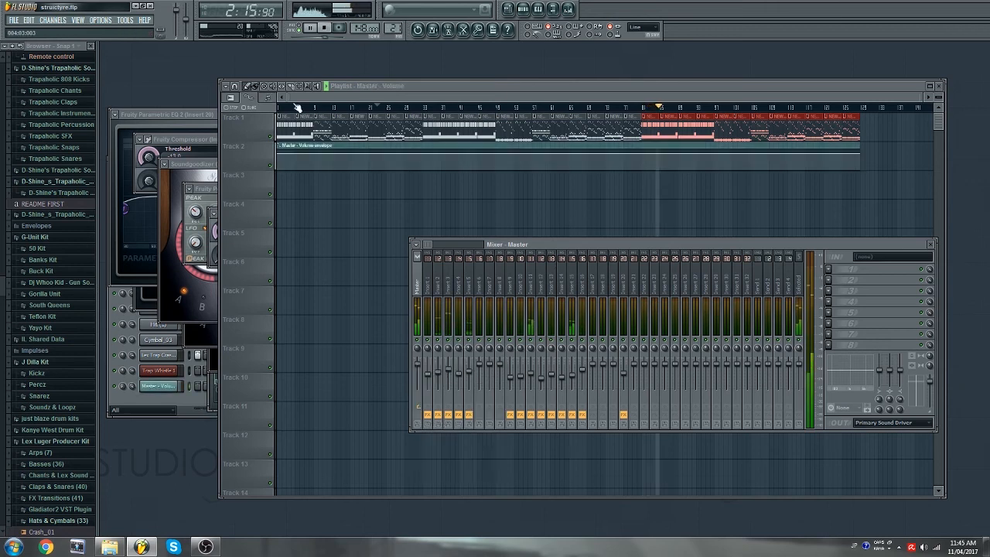
pyautogui.press('F9')
# - Shape a fade-in on the Master volume envelope, rising from zero at bar 1 to the existing level at bar 5
pyautogui.scroll(5, 292, 100)
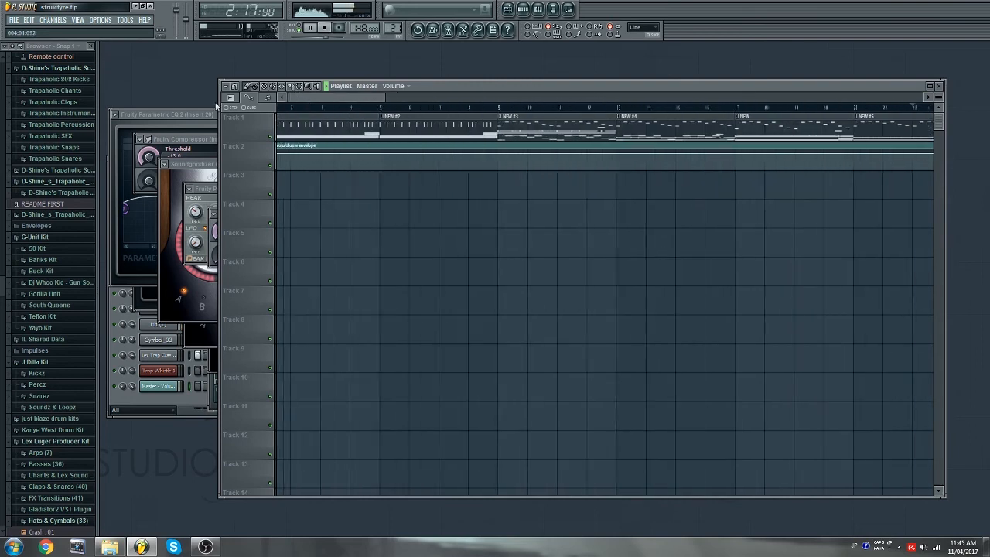
pyautogui.rightClick(396, 153)
pyautogui.moveTo(281, 154); pyautogui.dragTo(278, 167)
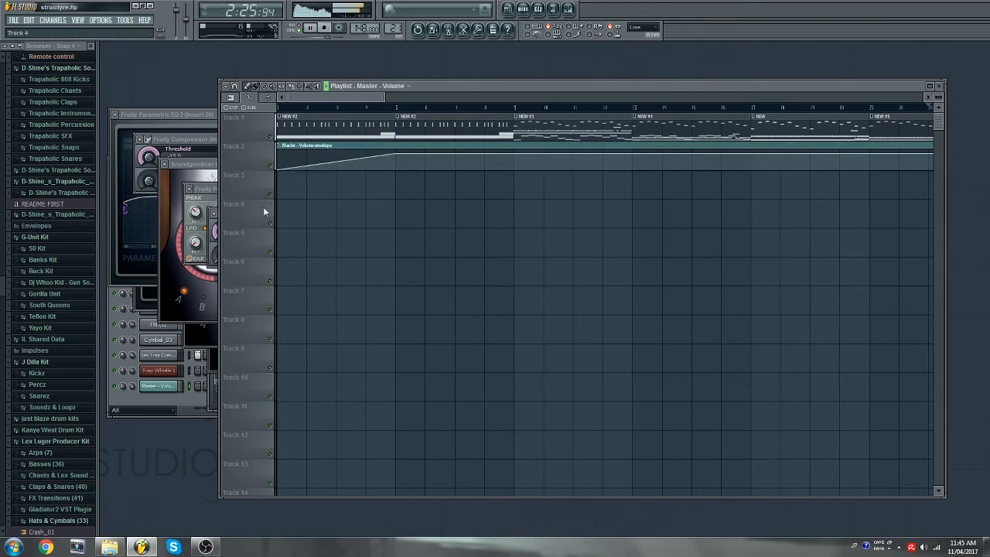
# - Shape a fade-out at the end of the Master volume envelope, from bar 121 down to zero at bar 129
pyautogui.scroll(-3, 378, 108)
pyautogui.moveTo(413, 98); pyautogui.dragTo(754, 94)
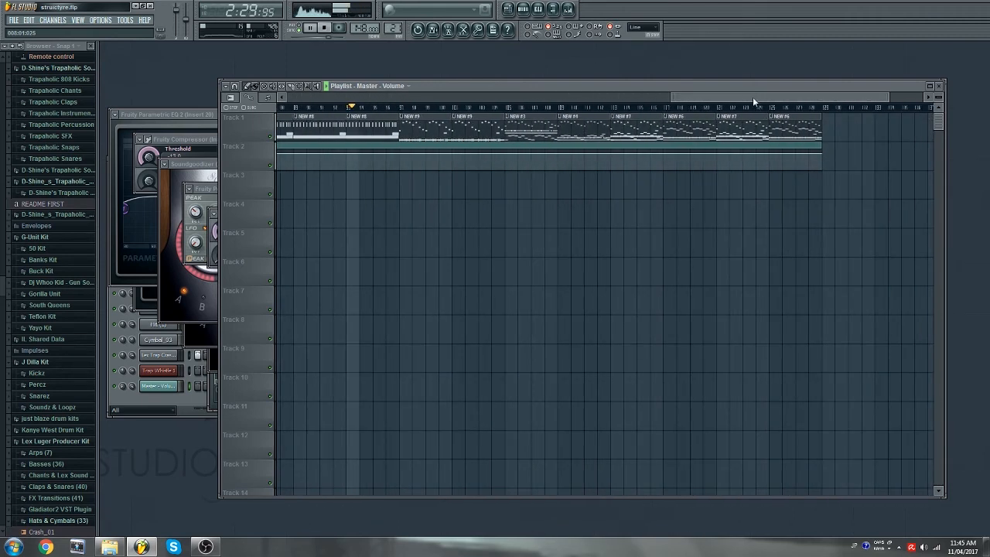
pyautogui.scroll(-3, 787, 114)
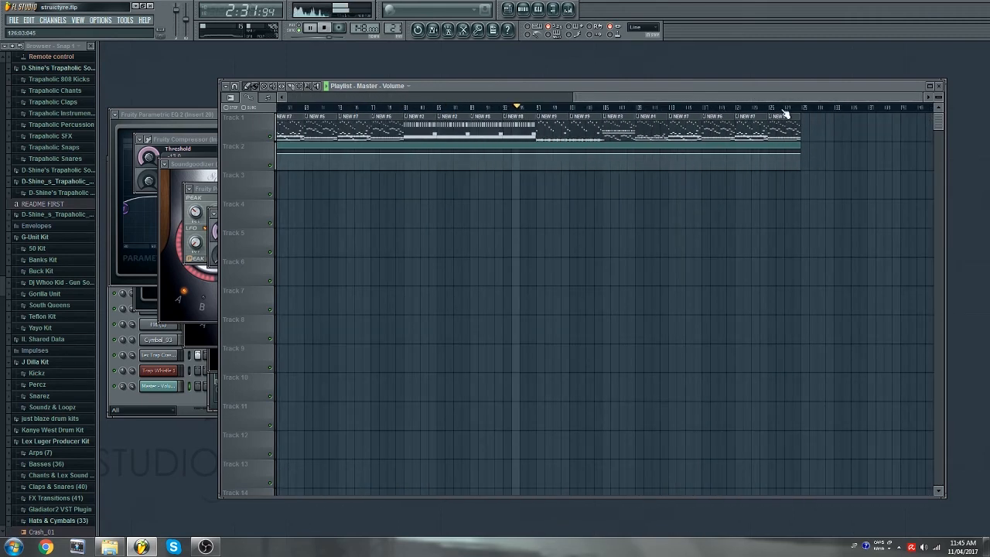
pyautogui.scroll(3, 674, 112)
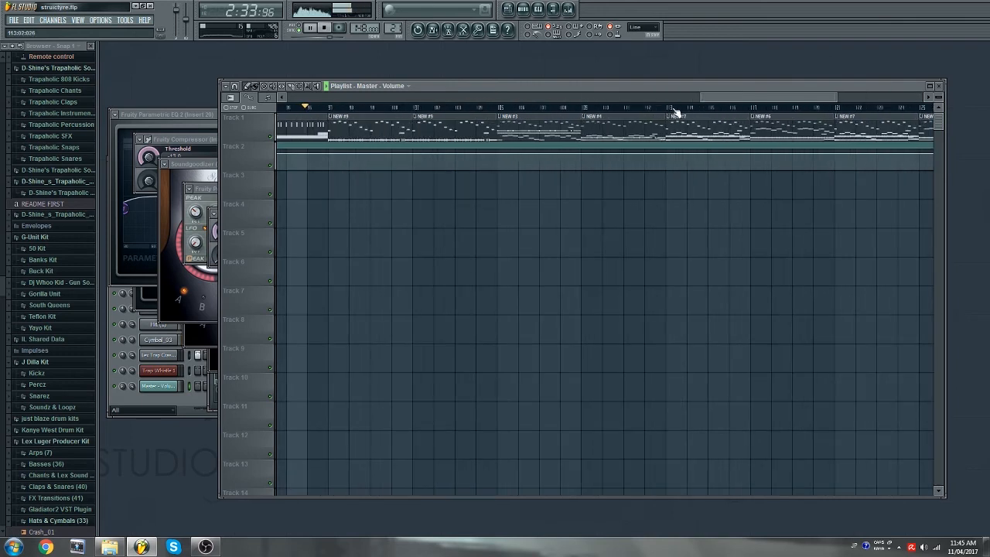
pyautogui.moveTo(762, 101); pyautogui.dragTo(823, 96)
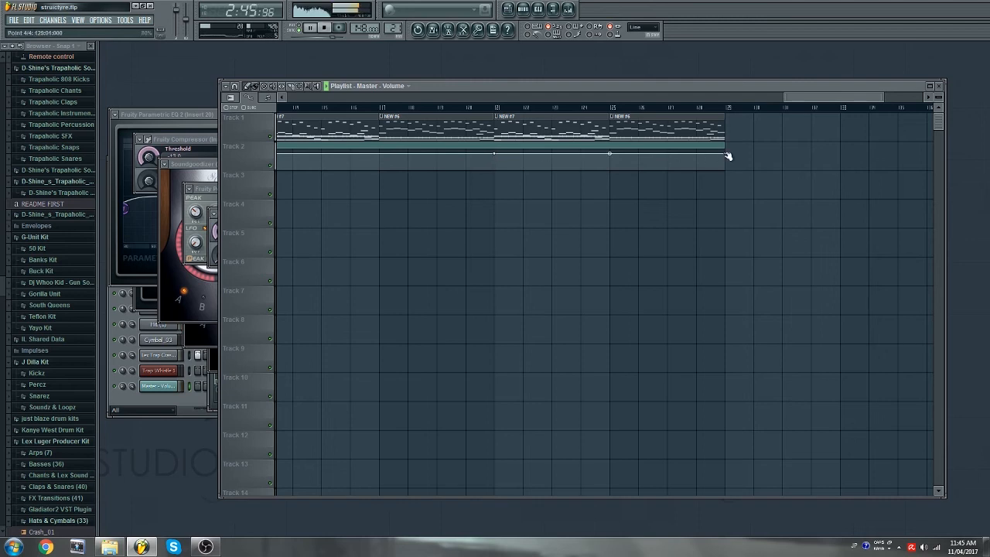
pyautogui.moveTo(728, 156); pyautogui.dragTo(728, 170)
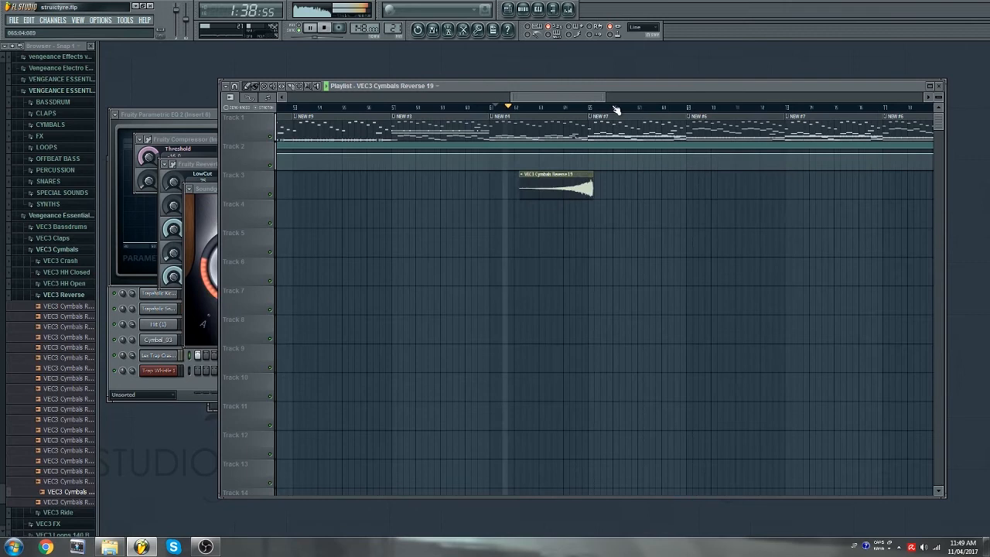
# - Align the VEC3 Cymbals Reverse 19 clip on Track 3 to end at bar 65, and play the arrangement from the start
pyautogui.moveTo(582, 191); pyautogui.dragTo(557, 186)
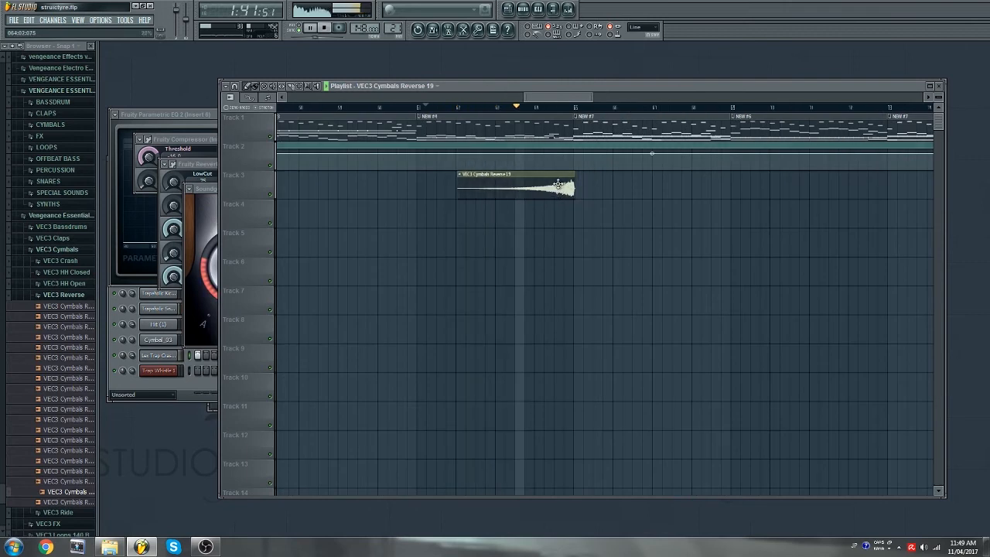
pyautogui.scroll(-3, 556, 109)
pyautogui.scroll(-5, 559, 110)
pyautogui.click(275, 112)
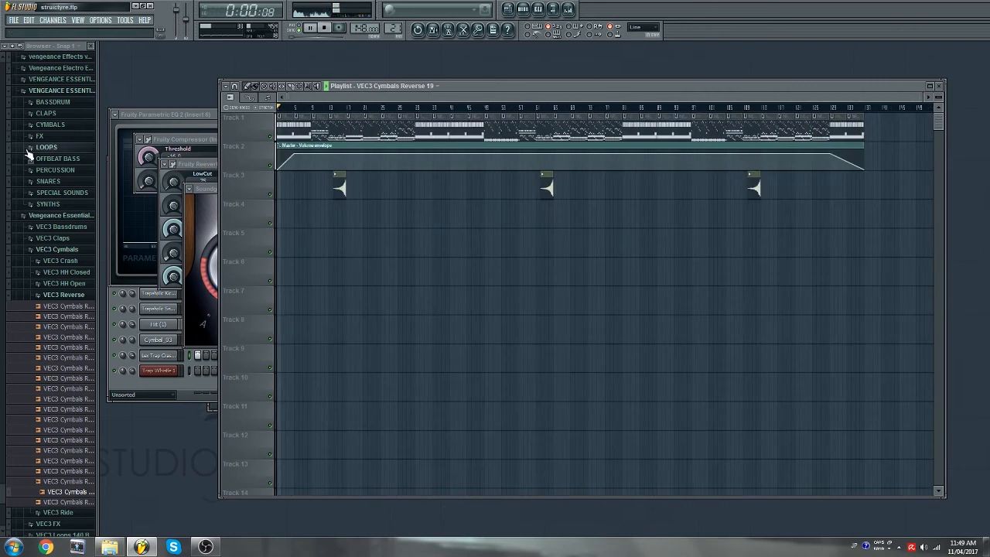